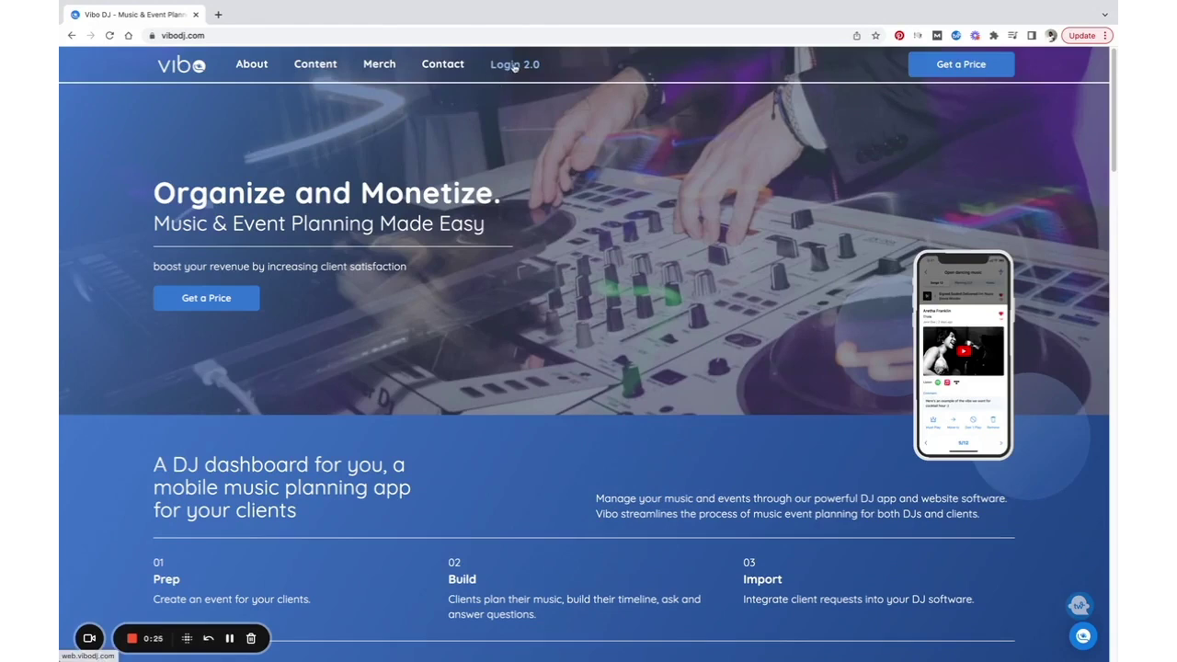
Sign in with the saved account e-mail and open the Sonia & Joe wedding event
{"action": "left_click", "coordinate": [514, 66]}
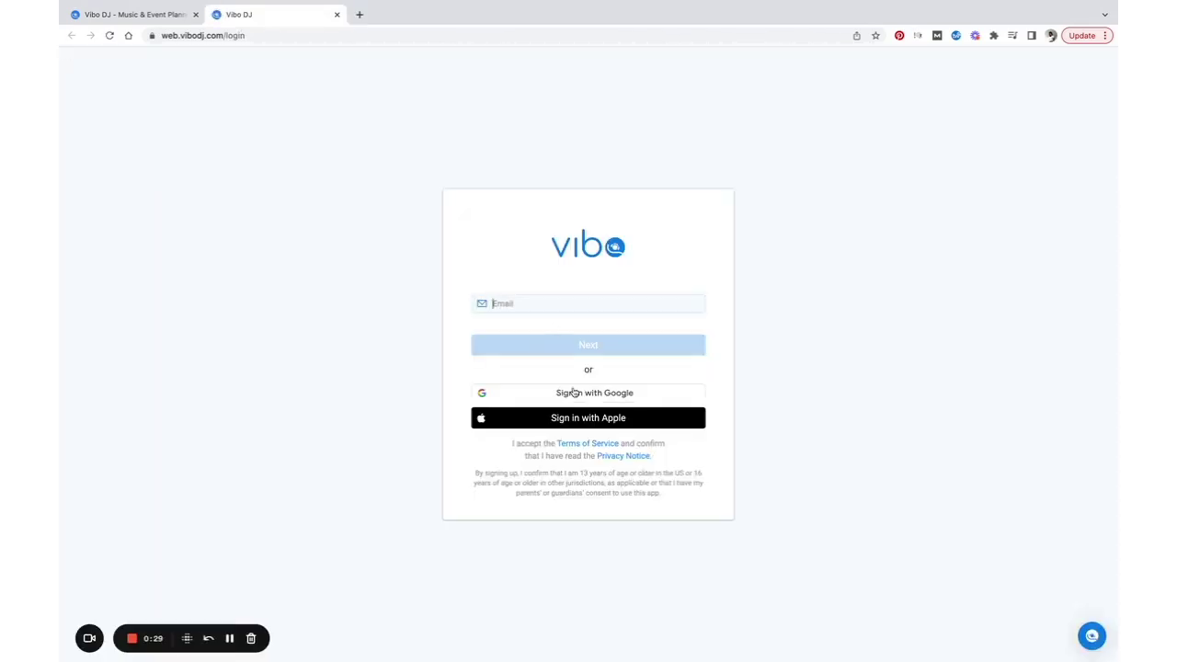
{"action": "left_click", "coordinate": [555, 302]}
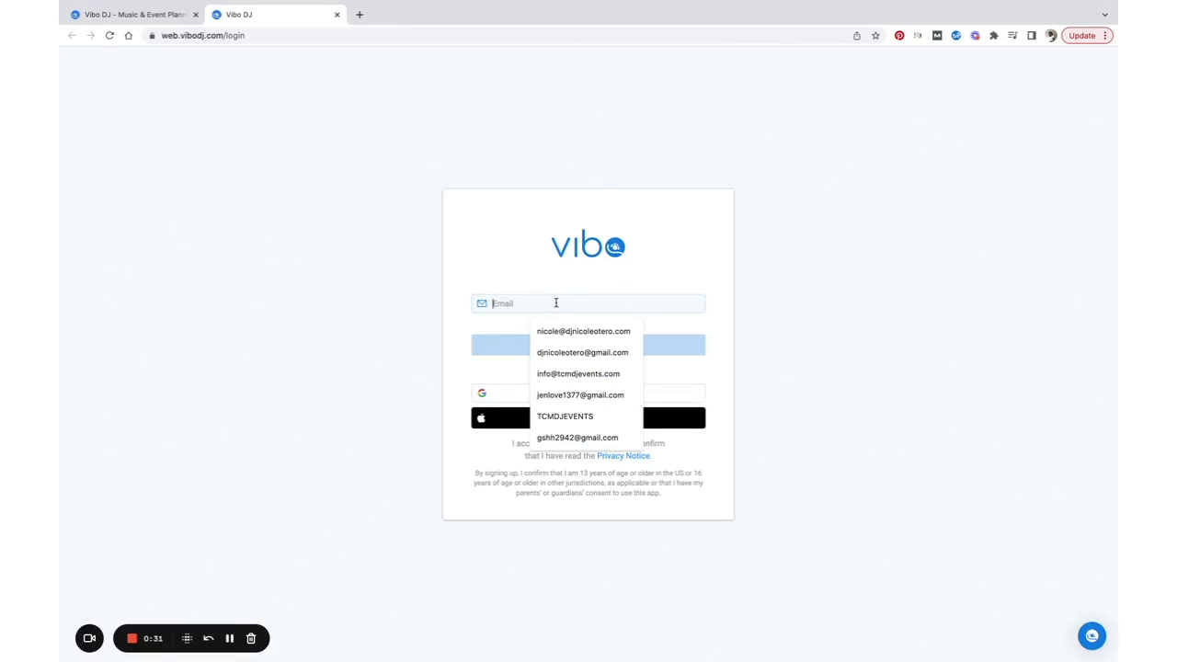
{"action": "left_click", "coordinate": [563, 374]}
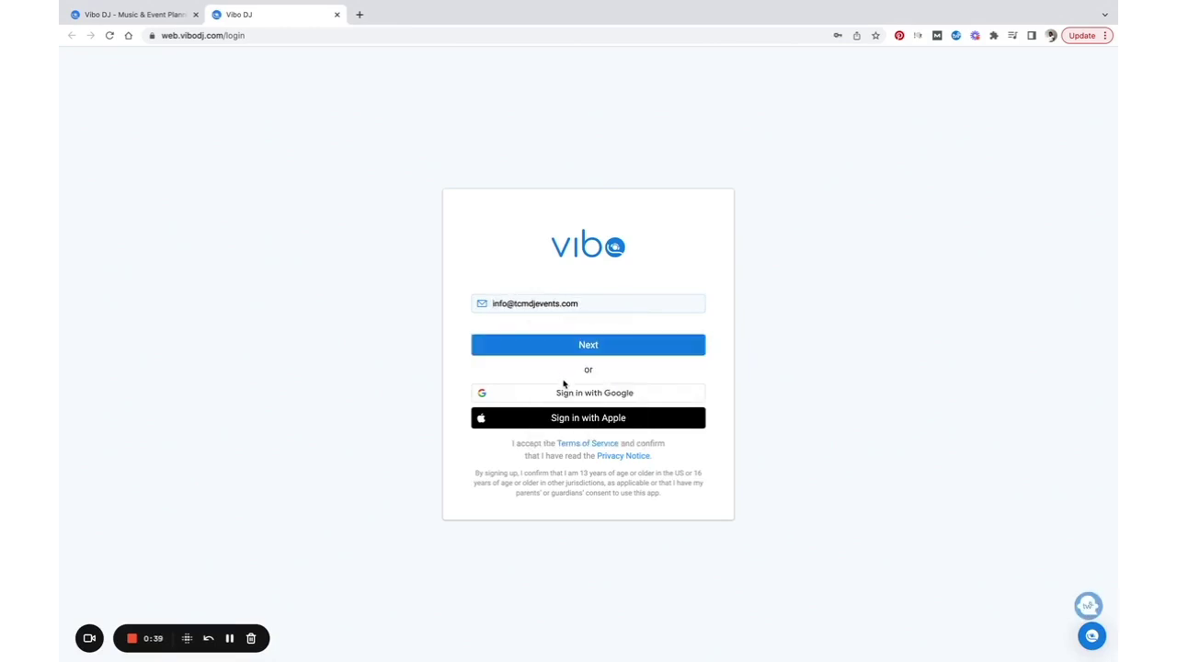
{"action": "left_click", "coordinate": [574, 347]}
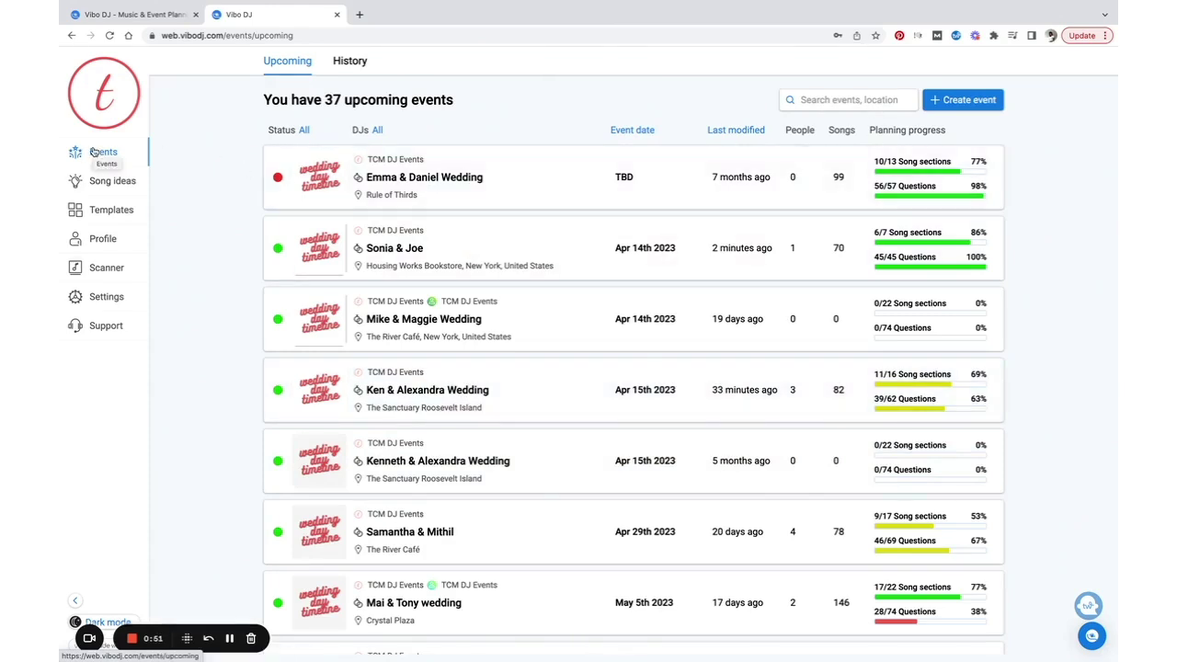
{"action": "left_click", "coordinate": [416, 252]}
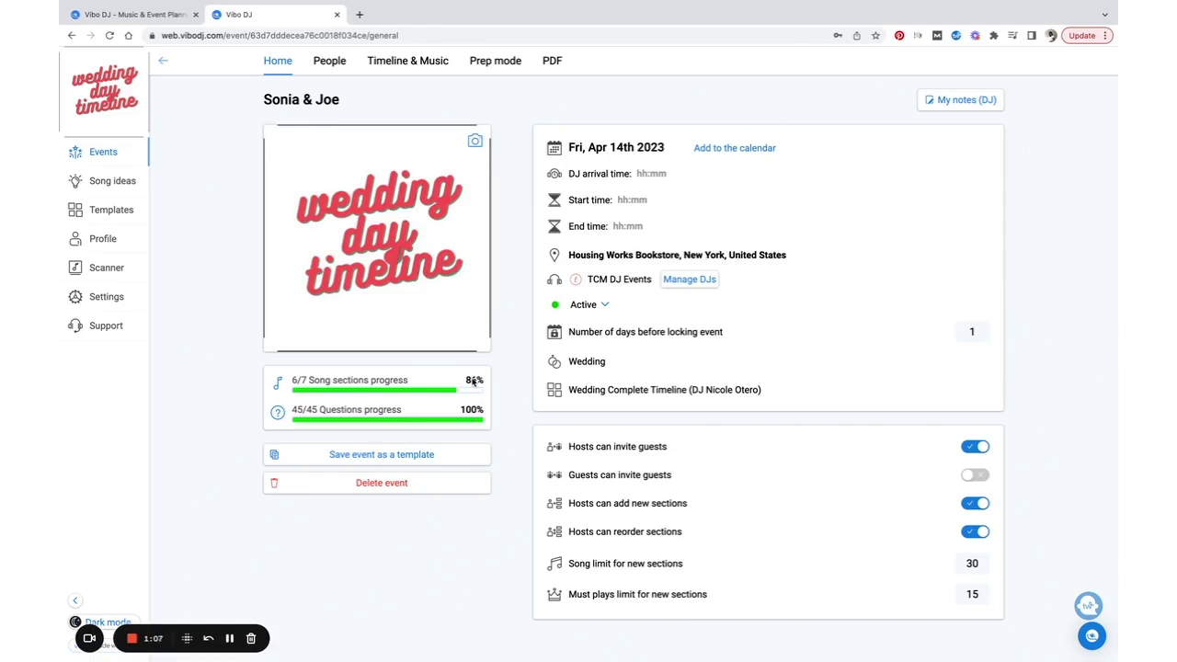
Go to the event's Timeline & Music page and scroll through its sections
{"action": "left_click", "coordinate": [418, 63]}
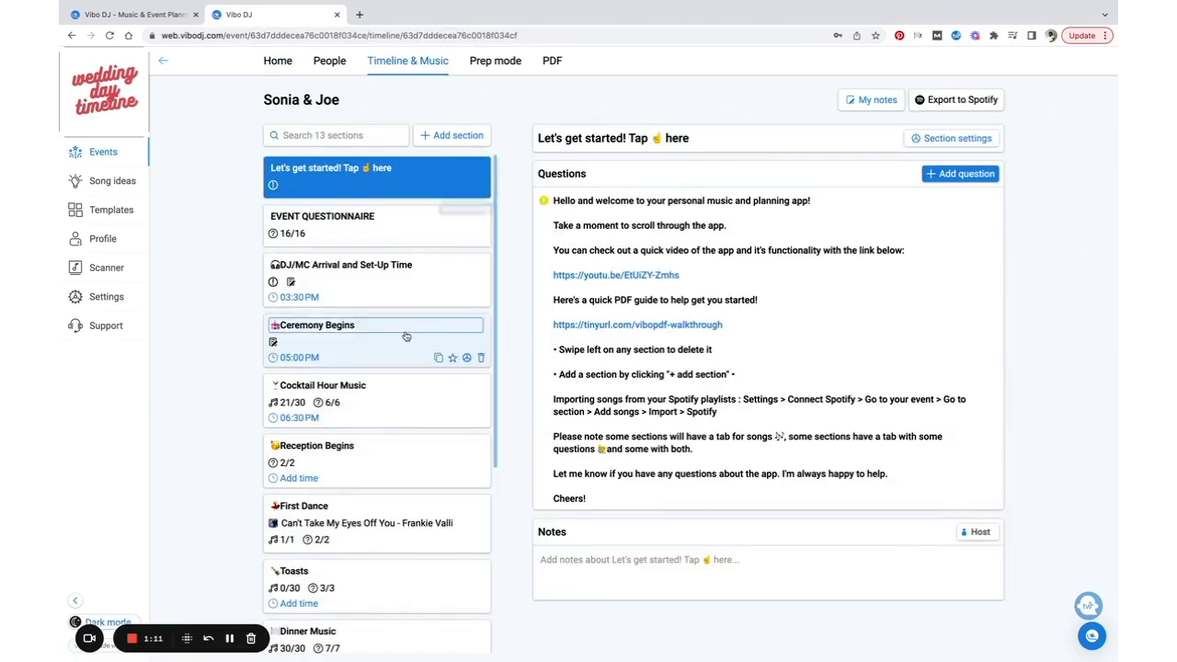
{"action": "scroll", "coordinate": [368, 441], "scroll_direction": "down", "scroll_amount": 2}
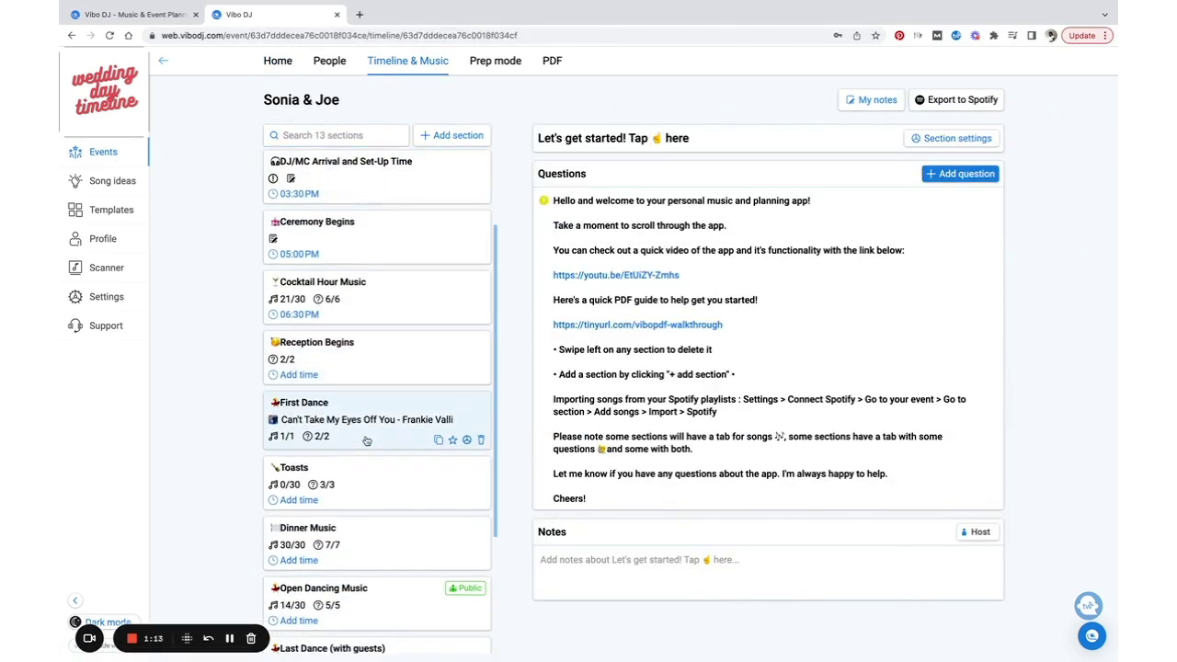
{"action": "scroll", "coordinate": [366, 441], "scroll_direction": "up", "scroll_amount": 2}
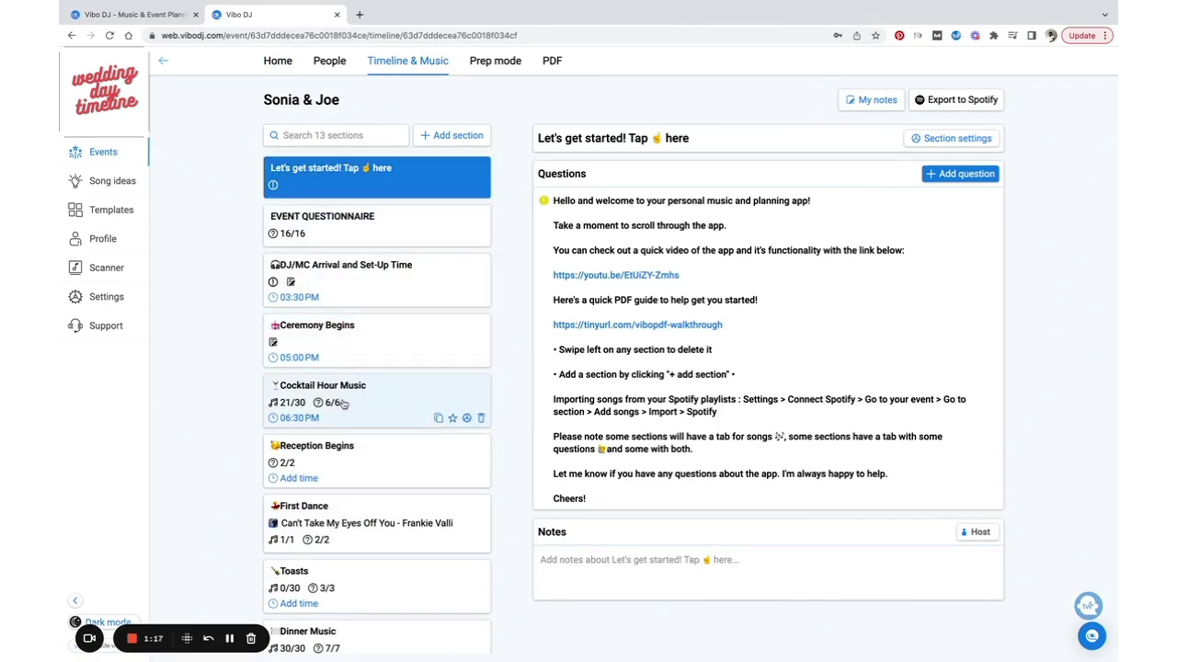
{"action": "scroll", "coordinate": [329, 579], "scroll_direction": "down", "scroll_amount": 5}
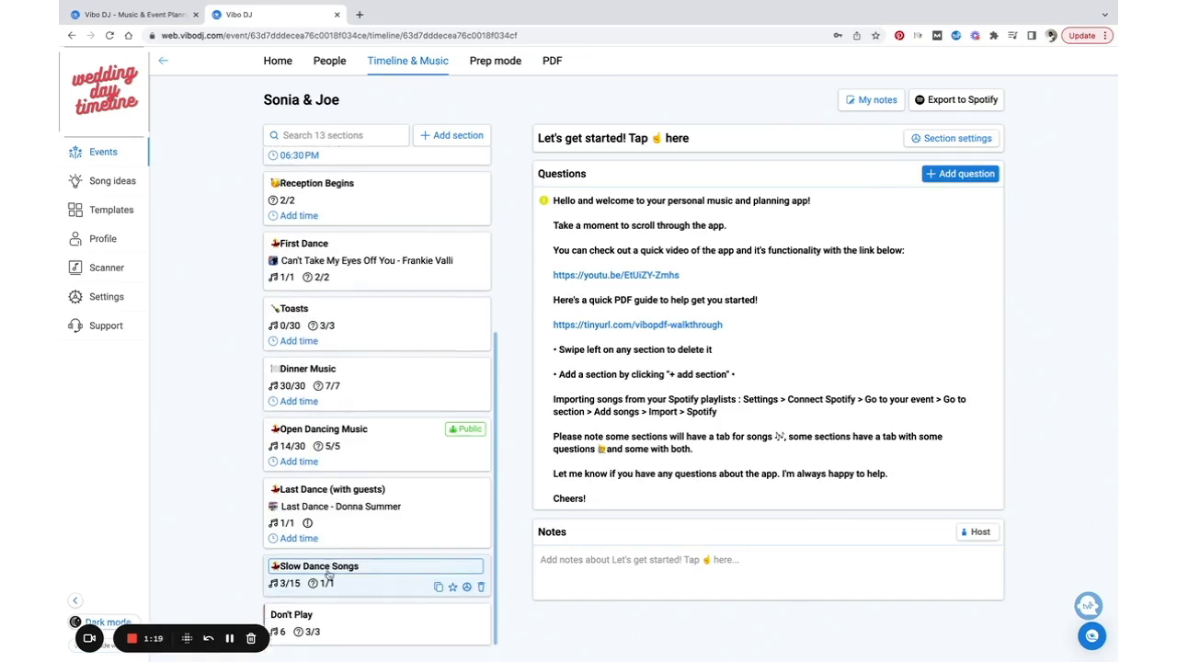
{"action": "scroll", "coordinate": [329, 572], "scroll_direction": "up", "scroll_amount": 5}
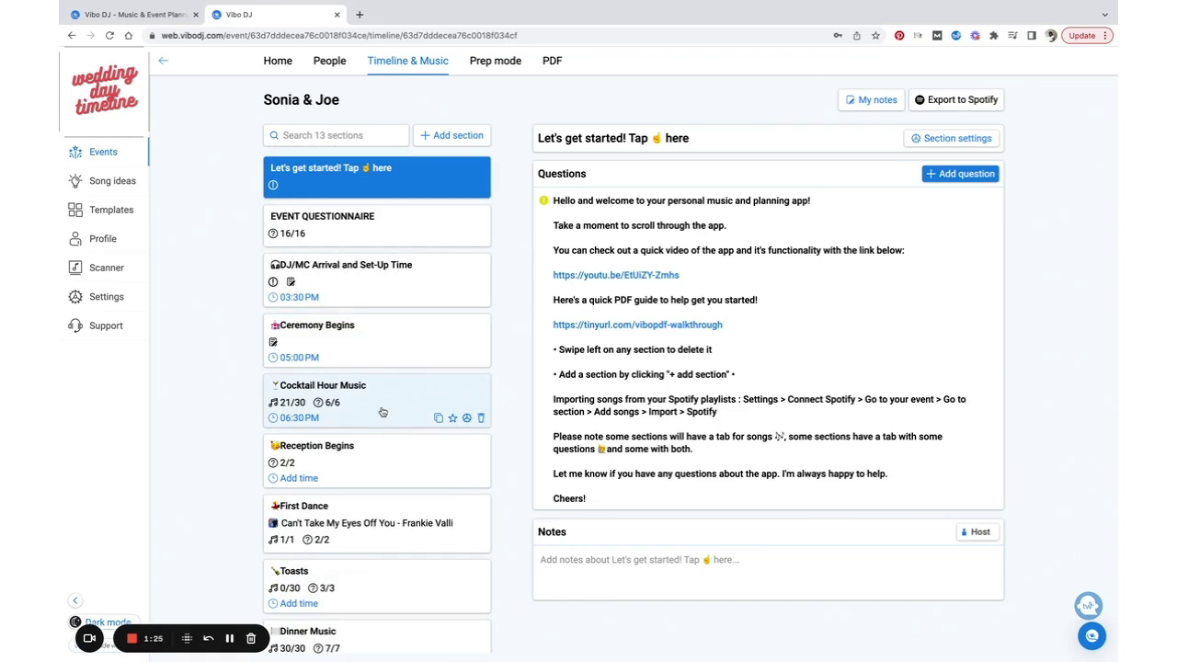
{"action": "scroll", "coordinate": [382, 412], "scroll_direction": "down", "scroll_amount": 1}
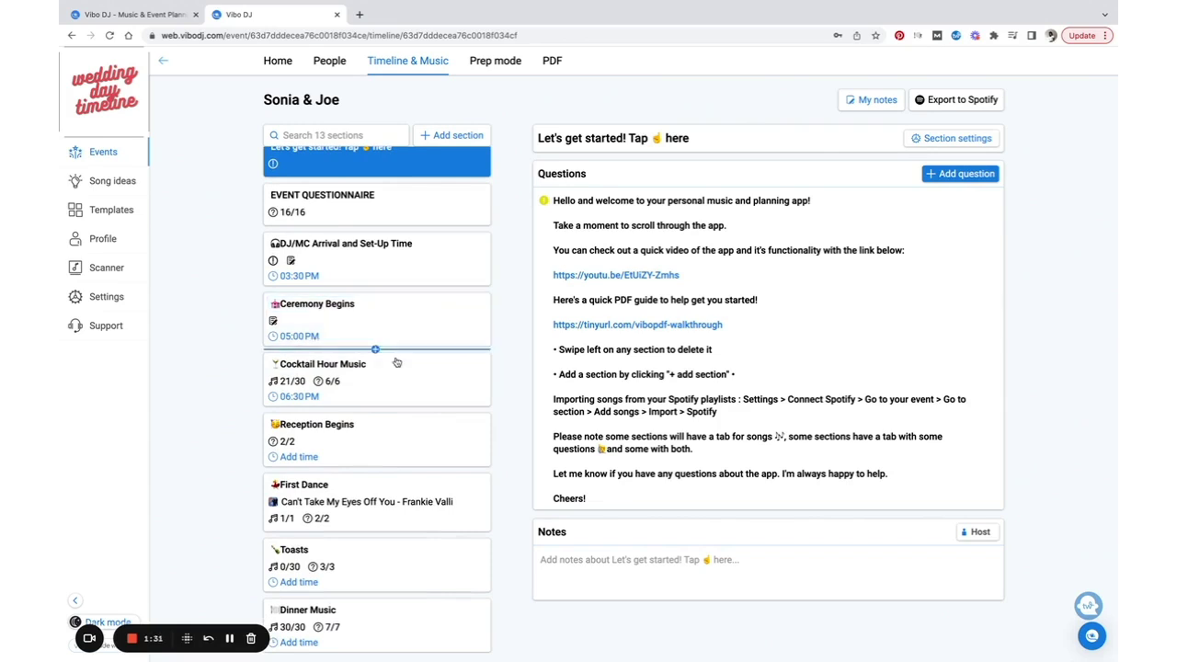
Open Cocktail Hour Music and expand its full list of 21 songs
{"action": "left_click", "coordinate": [395, 401]}
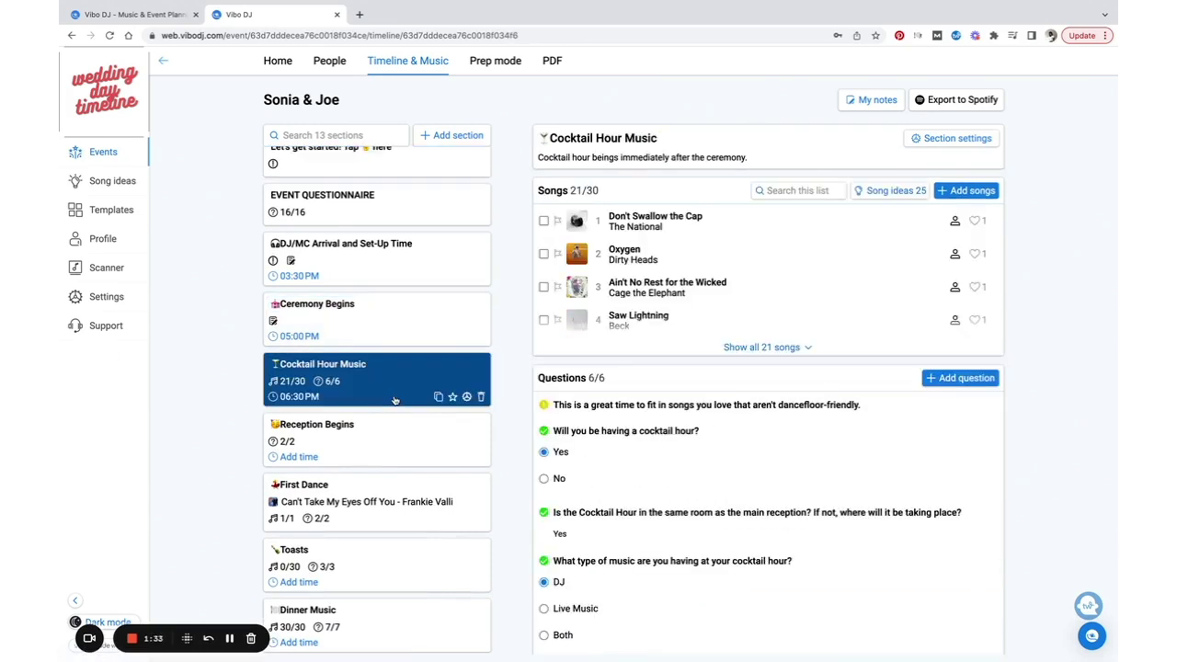
{"action": "left_click", "coordinate": [768, 347]}
{"action": "scroll", "coordinate": [767, 347], "scroll_direction": "down", "scroll_amount": 10}
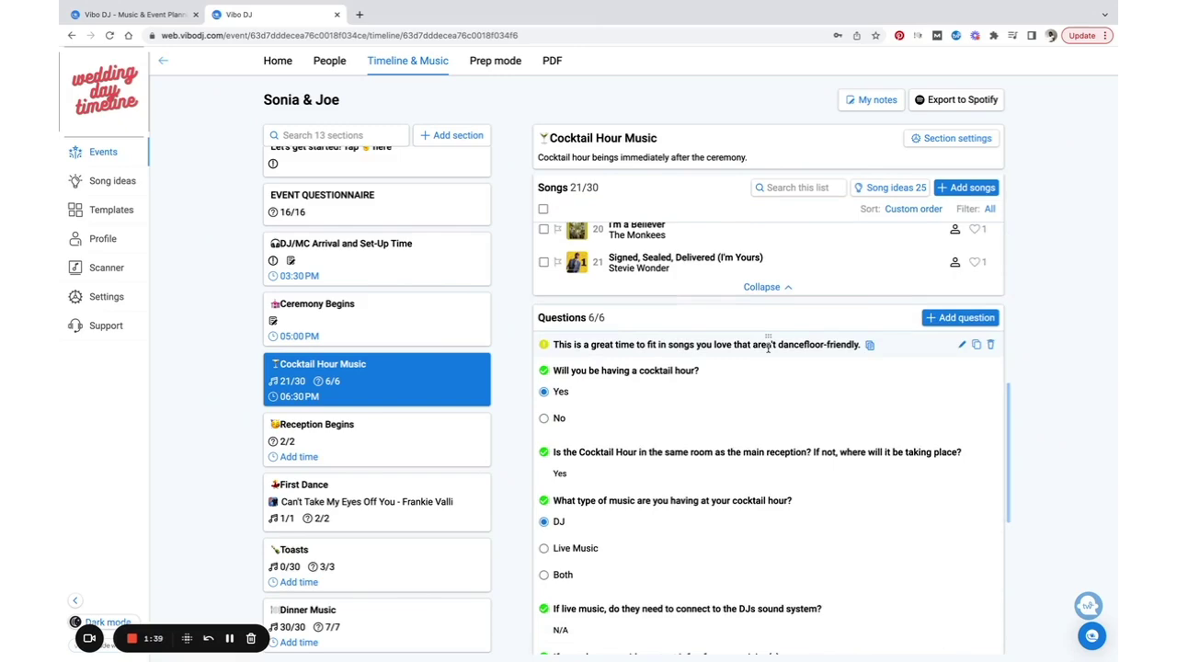
{"action": "scroll", "coordinate": [775, 262], "scroll_direction": "up", "scroll_amount": 10}
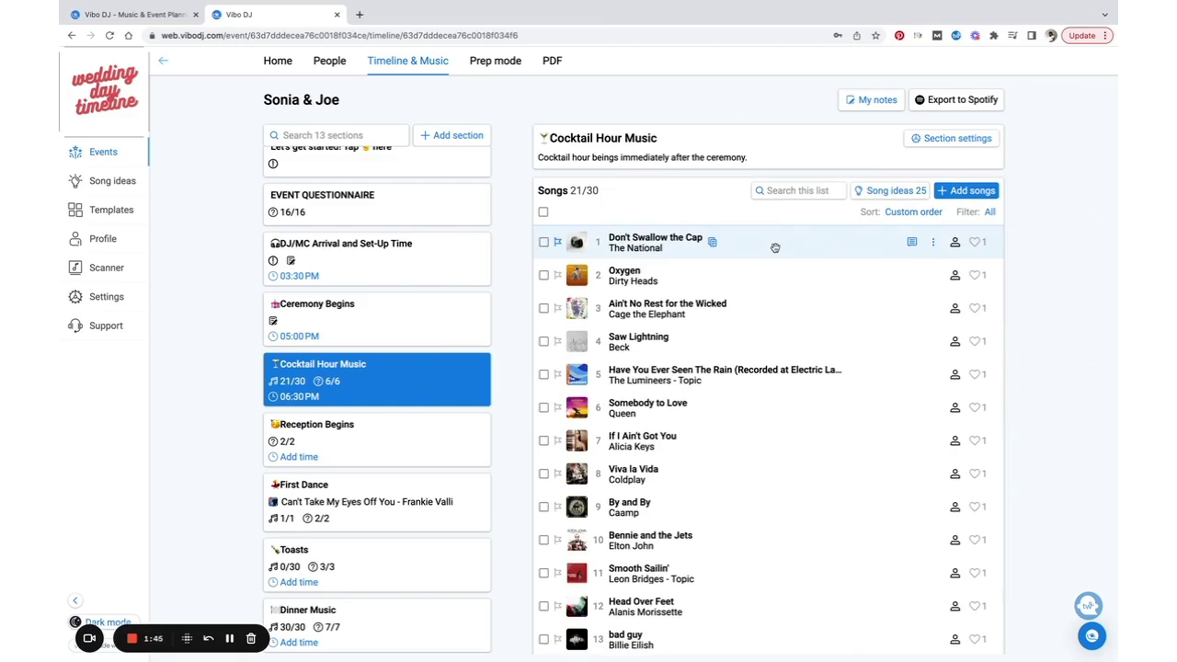
Export the Cocktail Hour Music section as a new Spotify playlist
{"action": "left_click", "coordinate": [959, 100]}
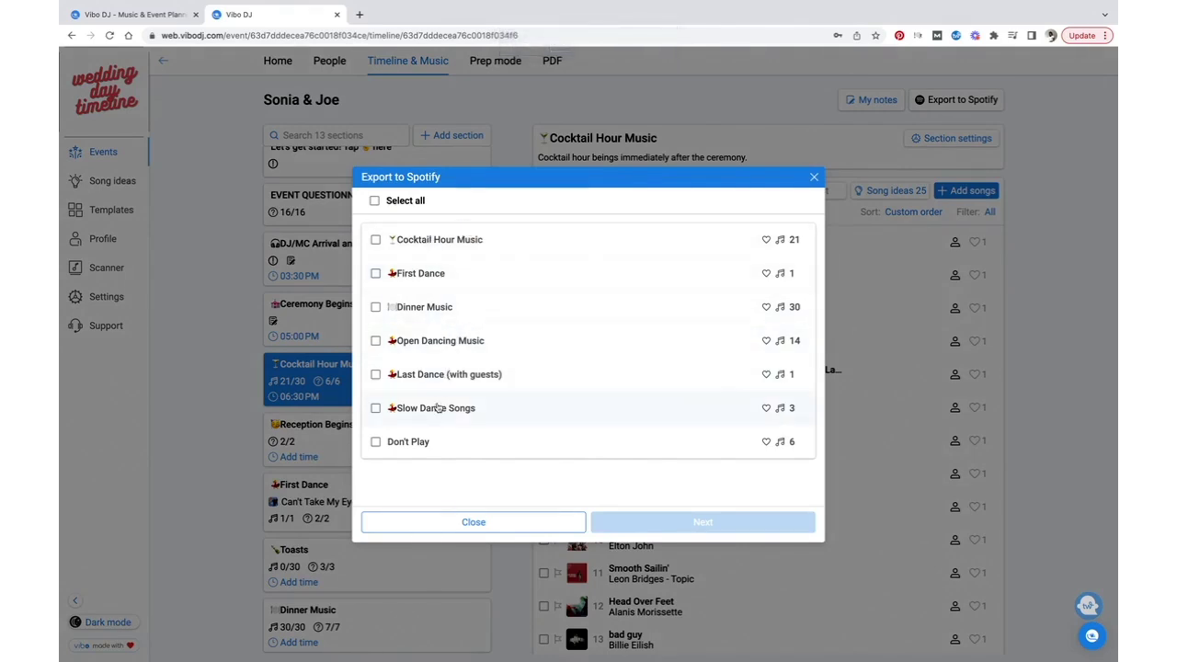
{"action": "left_click", "coordinate": [375, 239]}
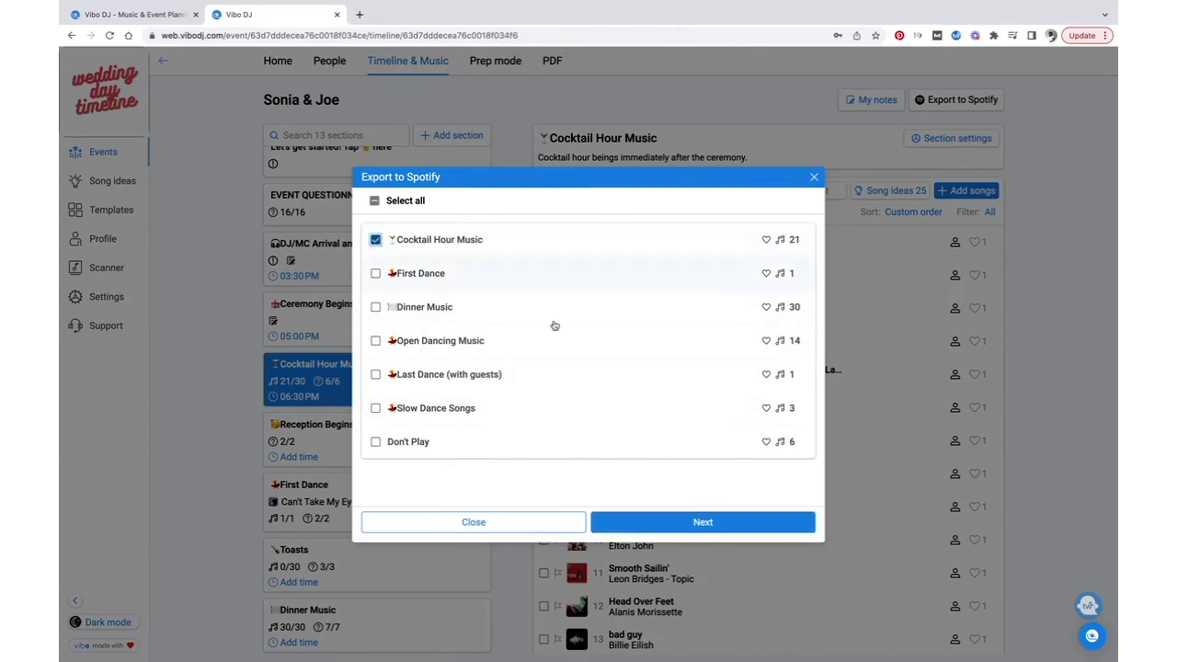
{"action": "left_click", "coordinate": [728, 525]}
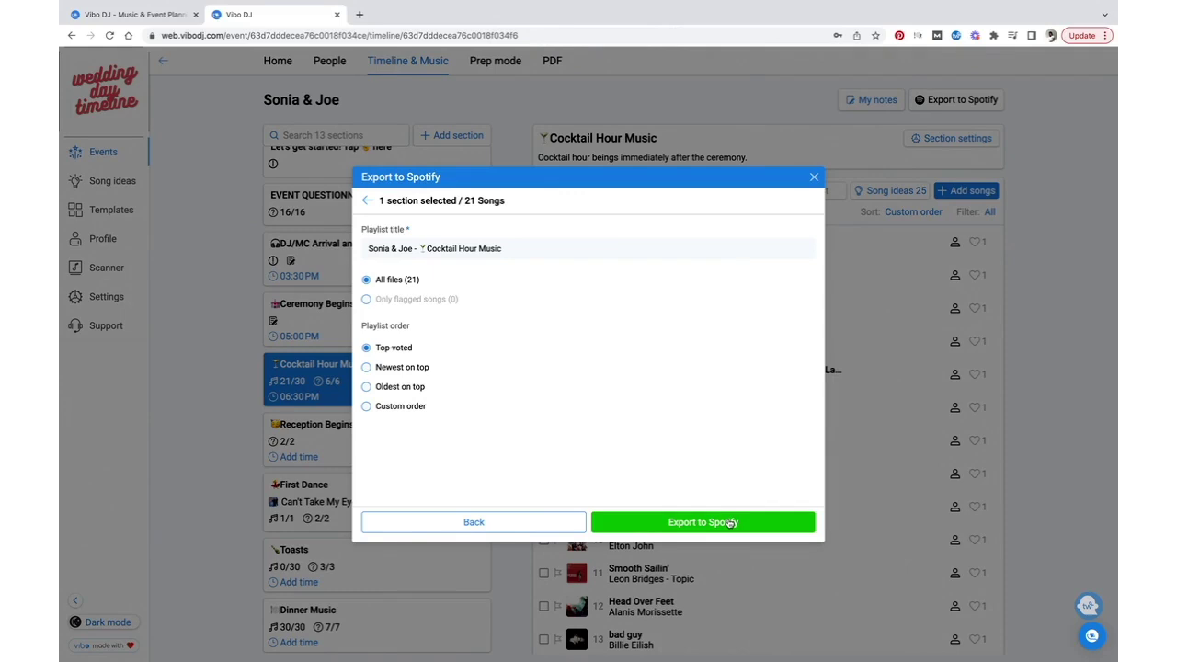
{"action": "left_click", "coordinate": [731, 522]}
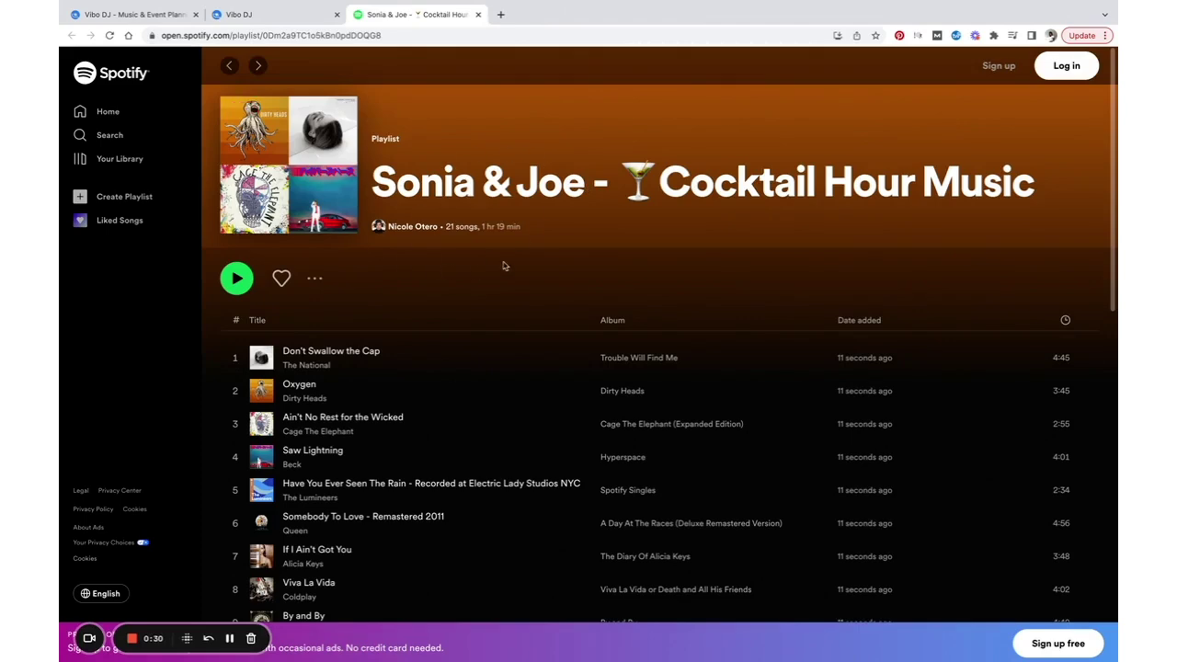
Scroll the new Spotify playlist to confirm all 21 songs, totalling 1 hr 19 min
{"action": "scroll", "coordinate": [627, 419], "scroll_direction": "down", "scroll_amount": 4}
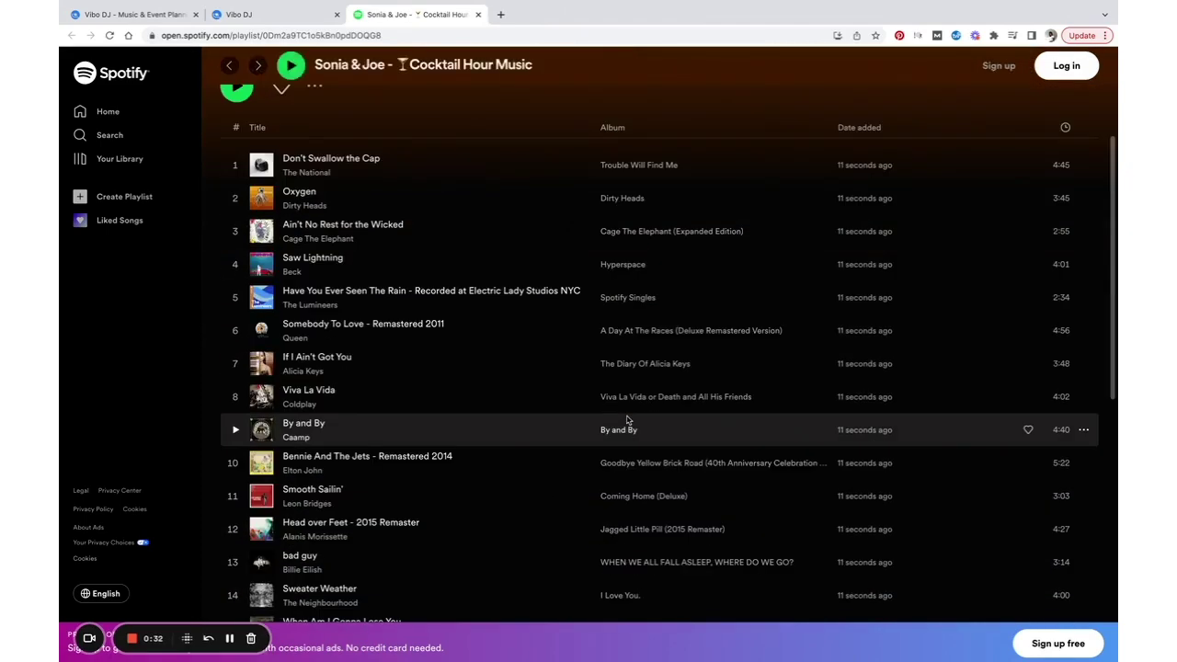
{"action": "scroll", "coordinate": [625, 420], "scroll_direction": "up", "scroll_amount": 4}
{"action": "scroll", "coordinate": [627, 419], "scroll_direction": "down", "scroll_amount": 1}
{"action": "scroll", "coordinate": [627, 419], "scroll_direction": "down", "scroll_amount": 10}
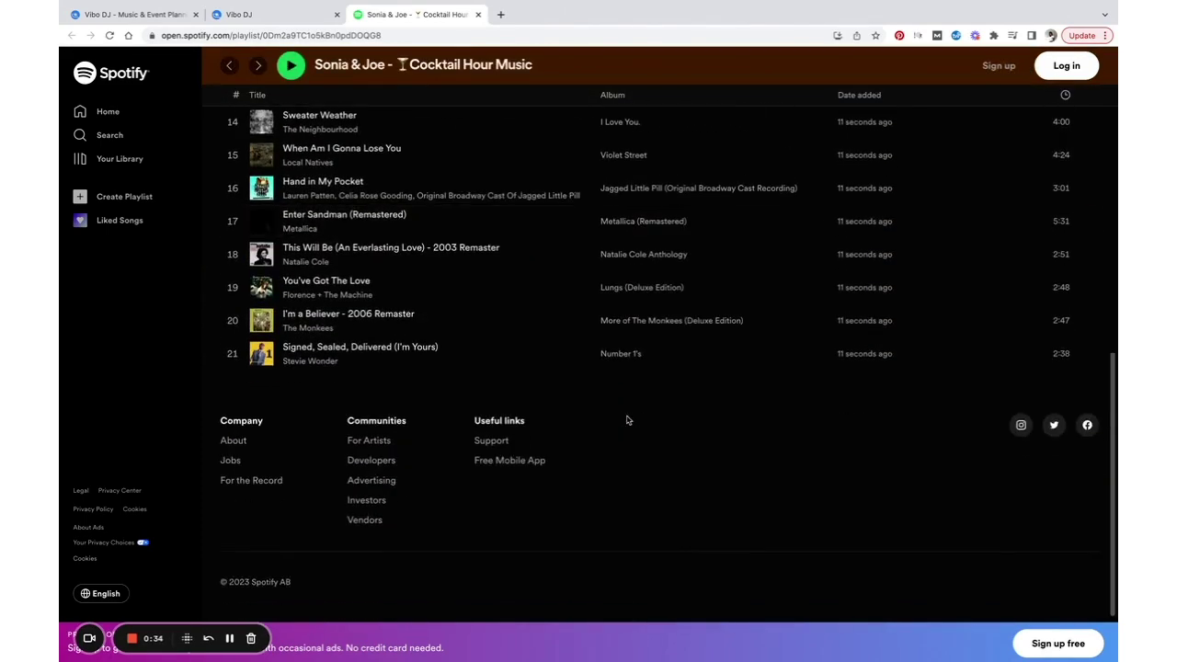
{"action": "scroll", "coordinate": [627, 420], "scroll_direction": "up", "scroll_amount": 10}
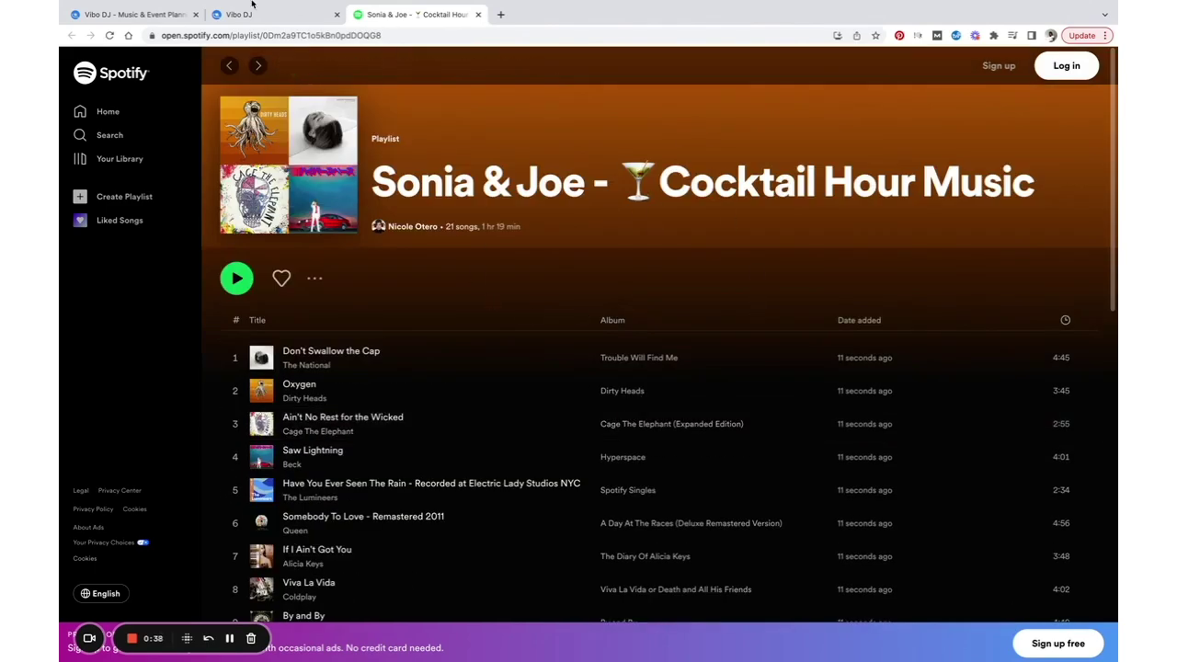
{"action": "mouse_move", "coordinate": [137, 3]}
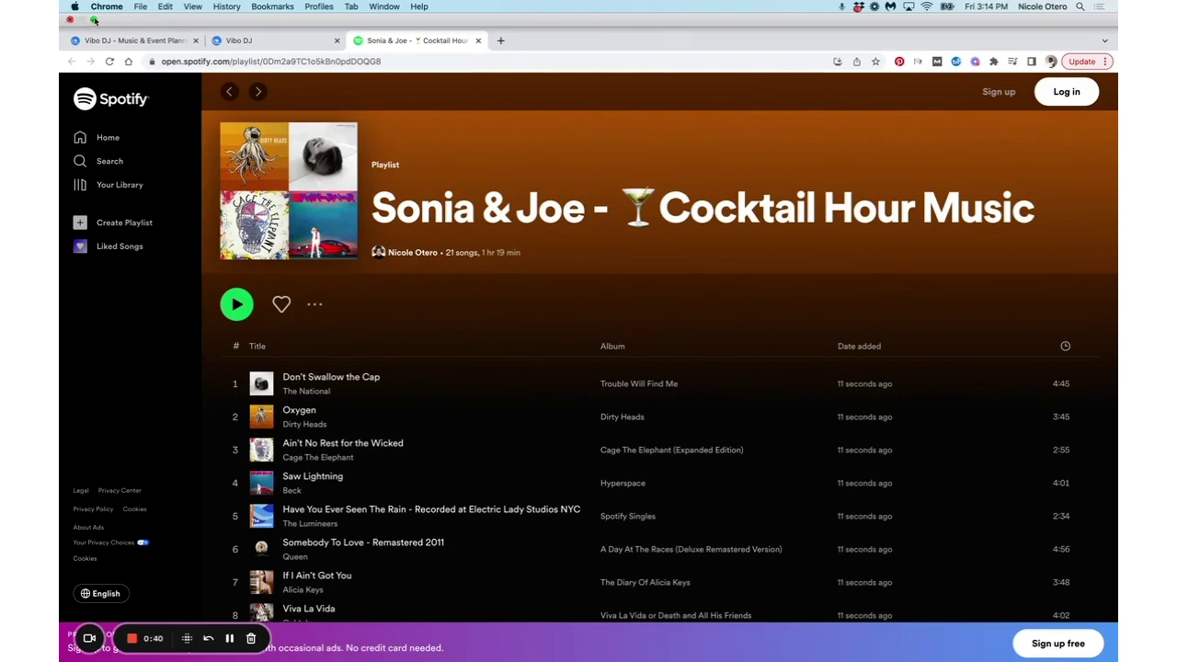
Return to the Vibo DJ event tab with the browser back in full screen
{"action": "left_click", "coordinate": [93, 19]}
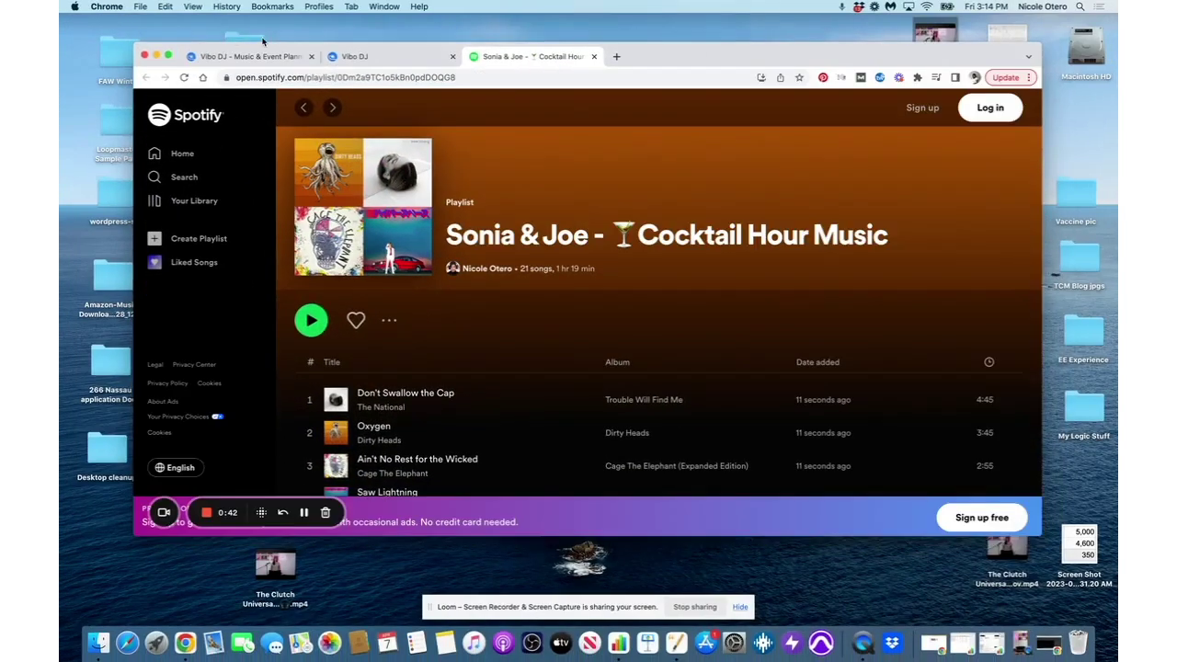
{"action": "left_click", "coordinate": [354, 56]}
{"action": "key", "text": "ctrl+super+f"}
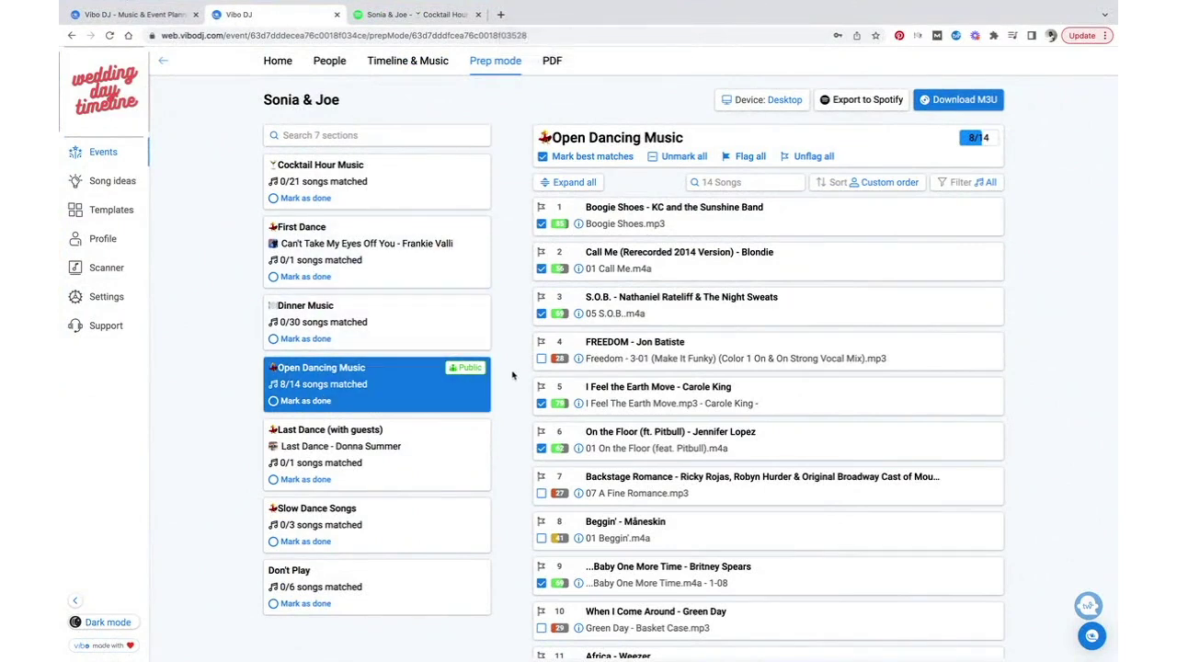
Review the Open Dancing Music section's 14 songs, 8 matched to local files
{"action": "scroll", "coordinate": [727, 442], "scroll_direction": "down", "scroll_amount": 3}
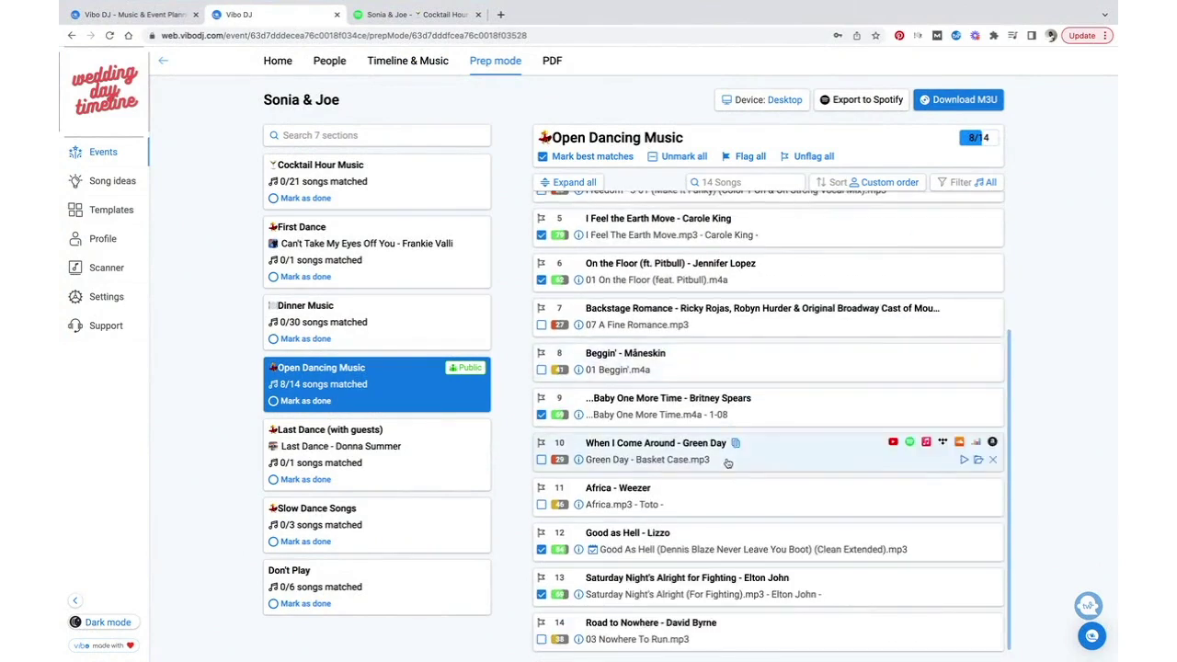
{"action": "scroll", "coordinate": [726, 441], "scroll_direction": "up", "scroll_amount": 3}
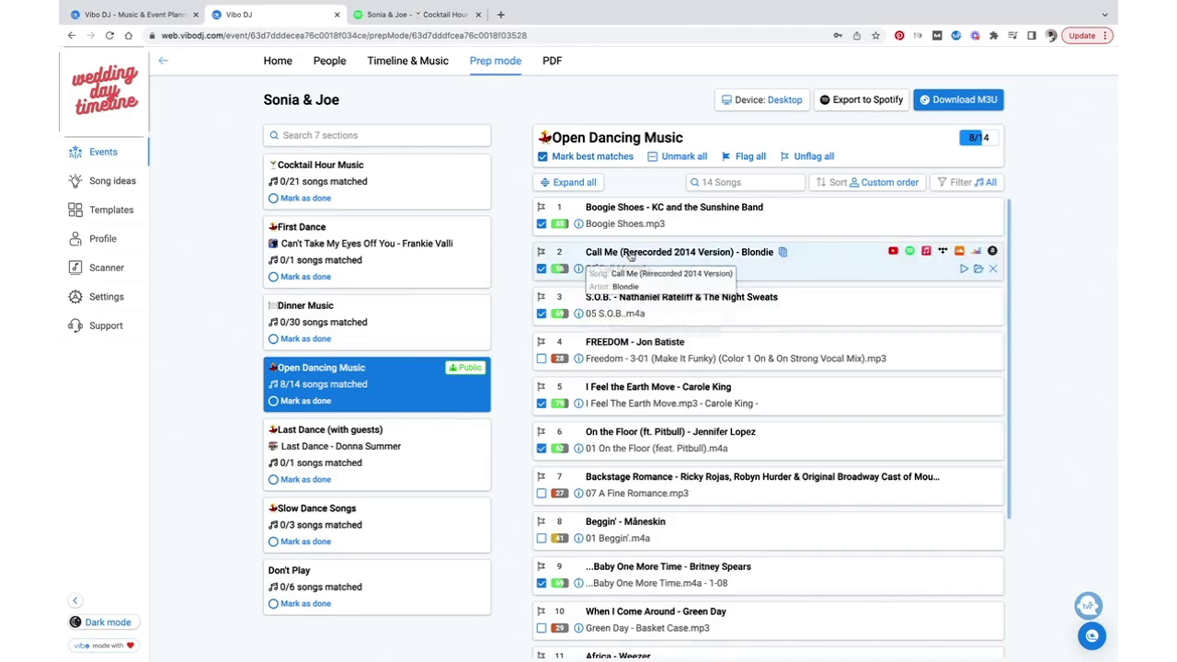
{"action": "mouse_move", "coordinate": [638, 268]}
{"action": "mouse_move", "coordinate": [636, 233]}
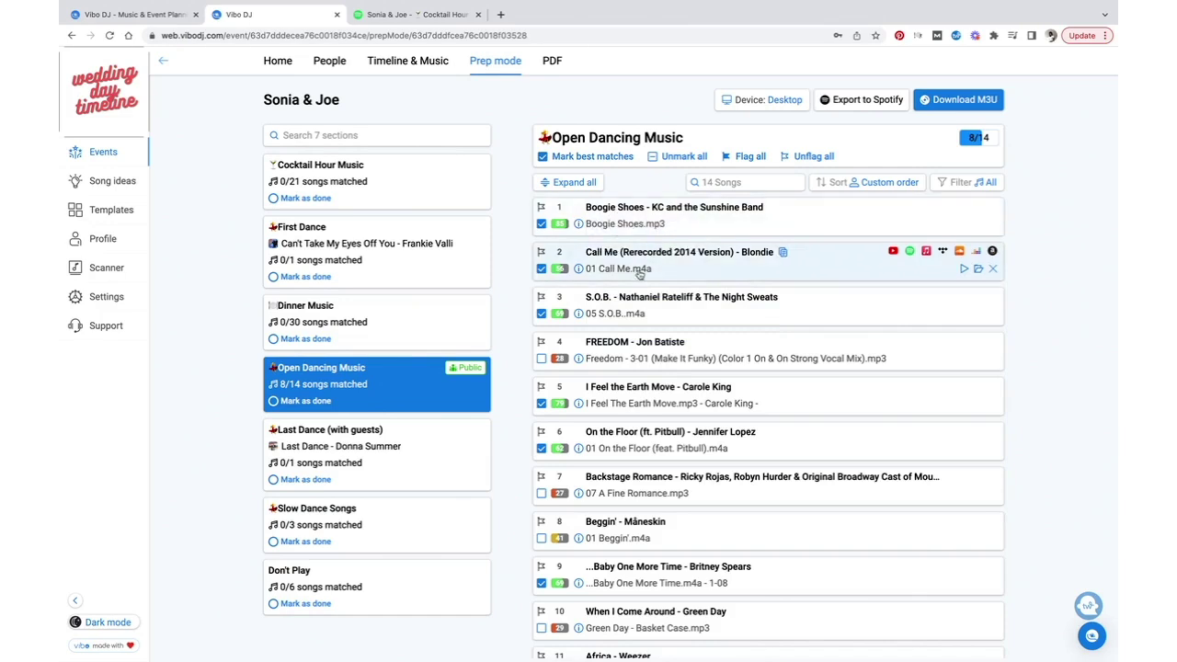
{"action": "mouse_move", "coordinate": [647, 366]}
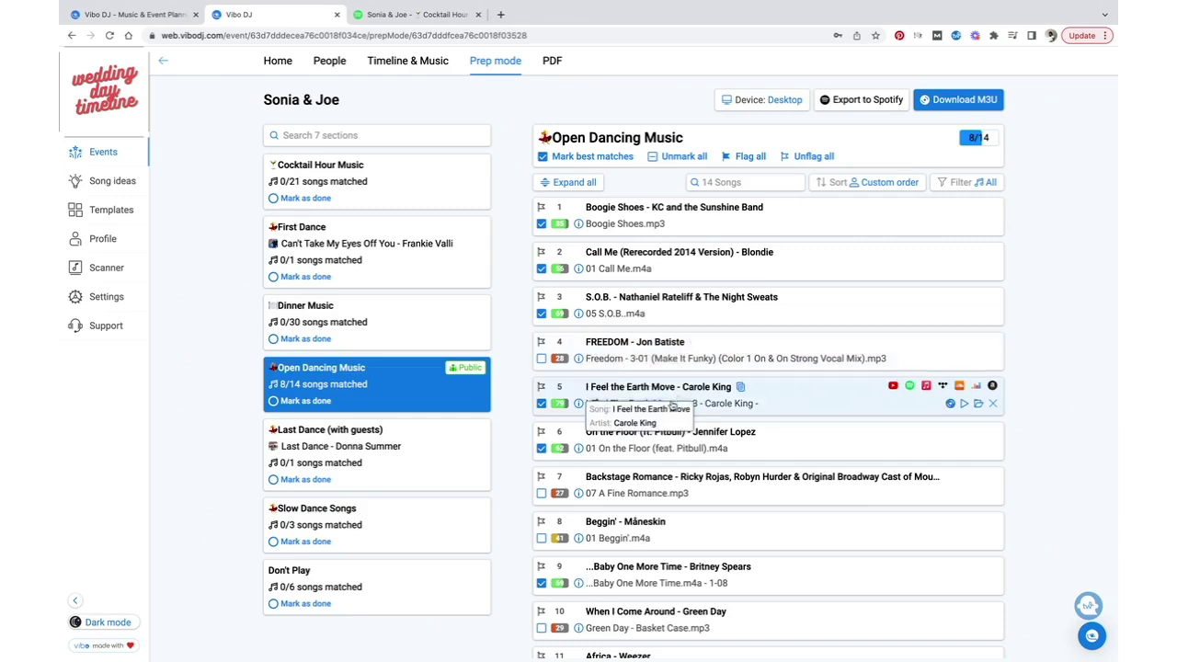
{"action": "scroll", "coordinate": [659, 524], "scroll_direction": "down", "scroll_amount": 1}
{"action": "scroll", "coordinate": [659, 524], "scroll_direction": "down", "scroll_amount": 1}
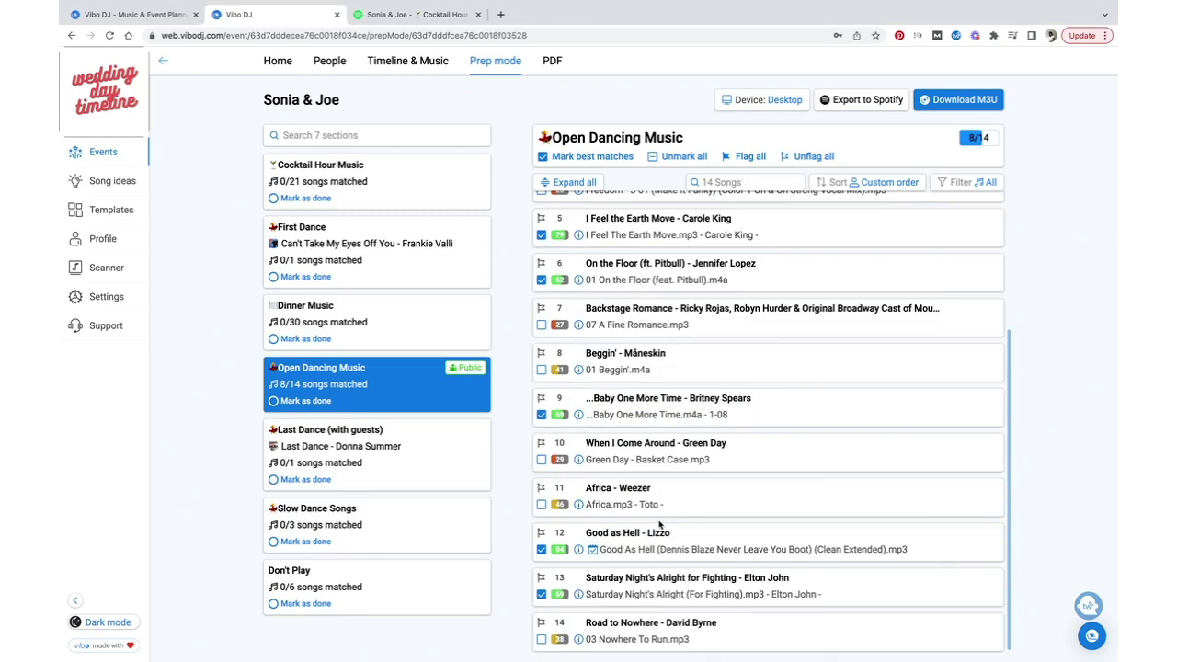
{"action": "scroll", "coordinate": [683, 412], "scroll_direction": "up", "scroll_amount": 2}
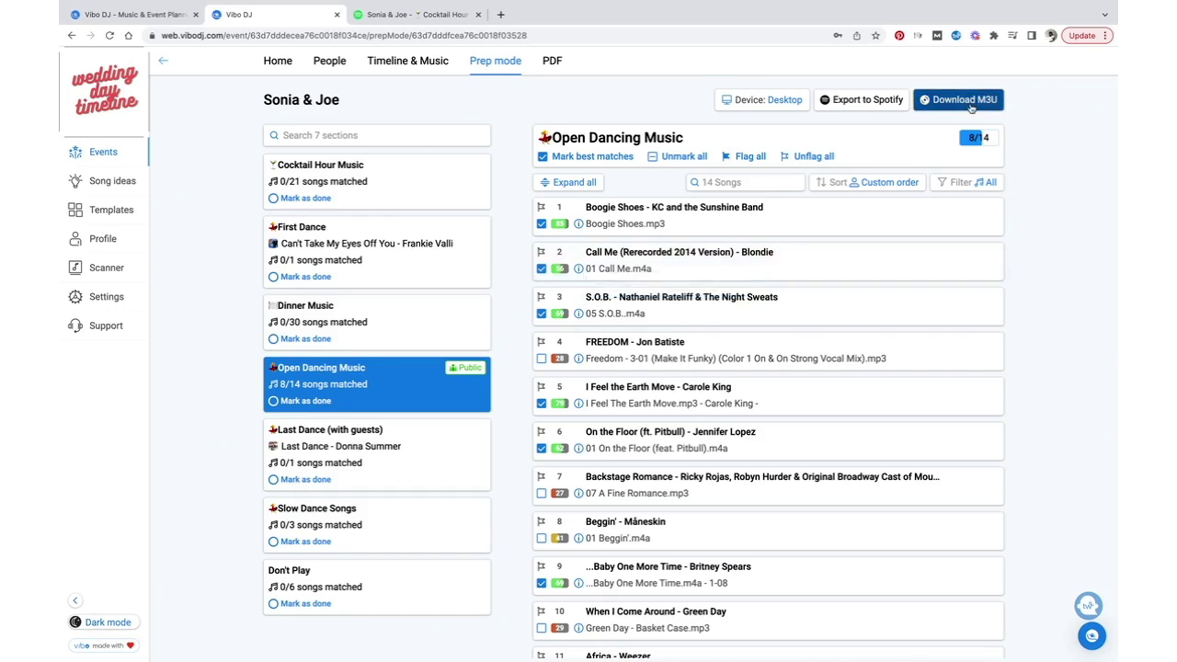
Download an Open Dancing Music M3U of the 8 matched songs, flagging unmatched ones
{"action": "left_click", "coordinate": [970, 108]}
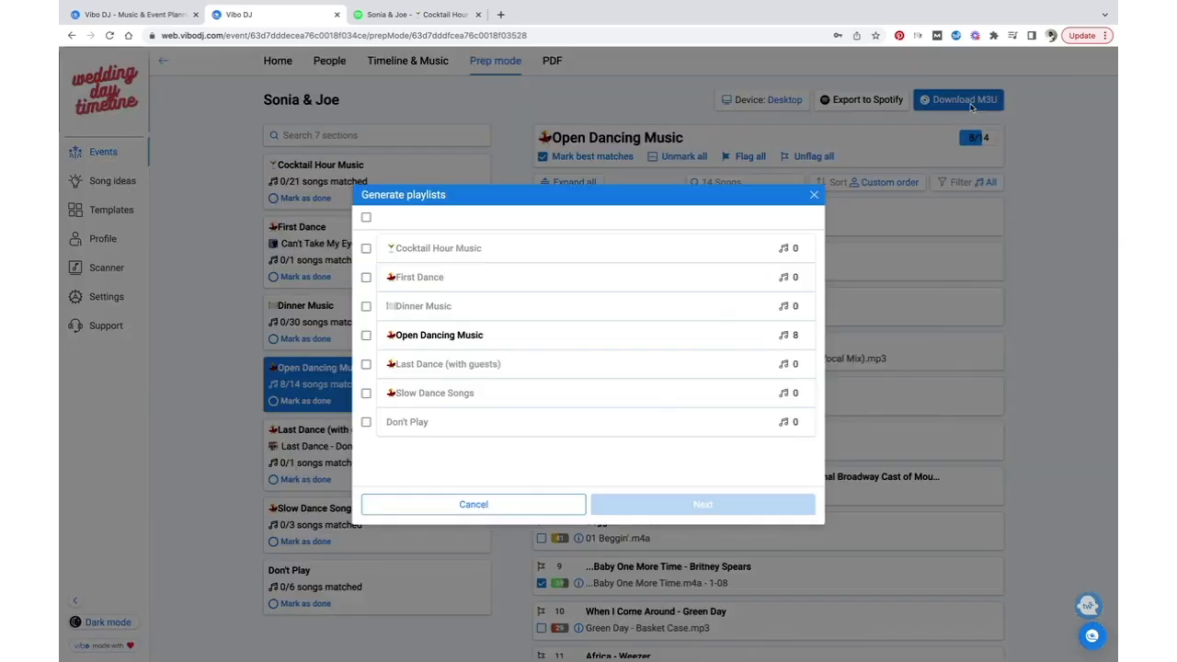
{"action": "left_click", "coordinate": [366, 336]}
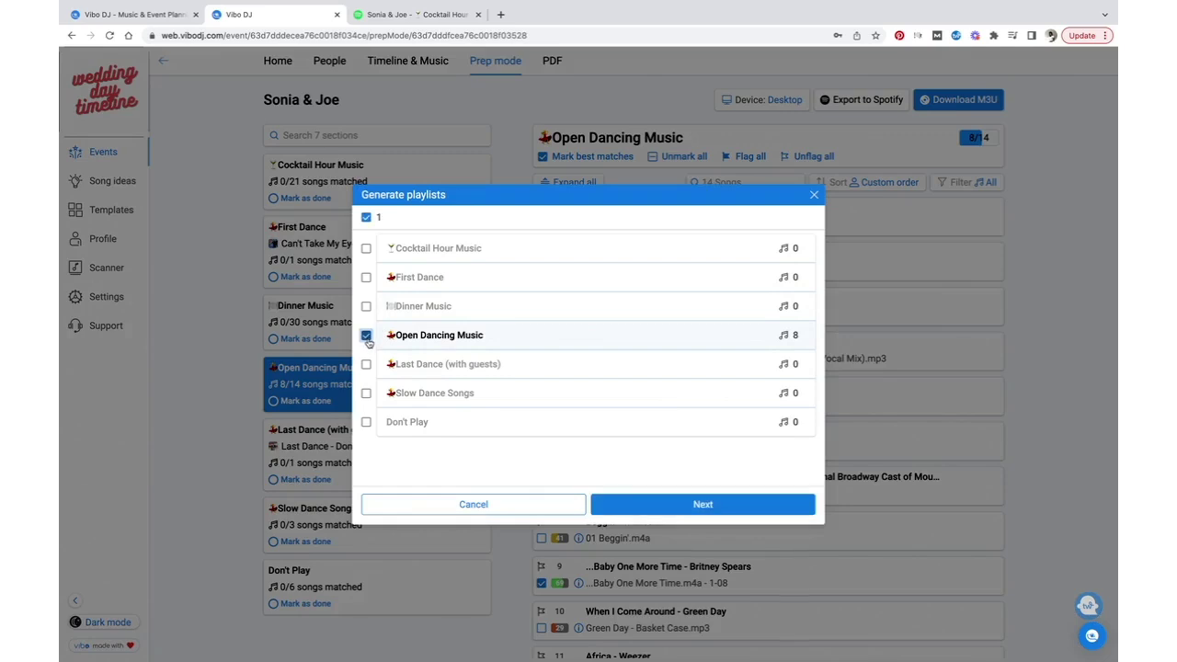
{"action": "left_click", "coordinate": [756, 508]}
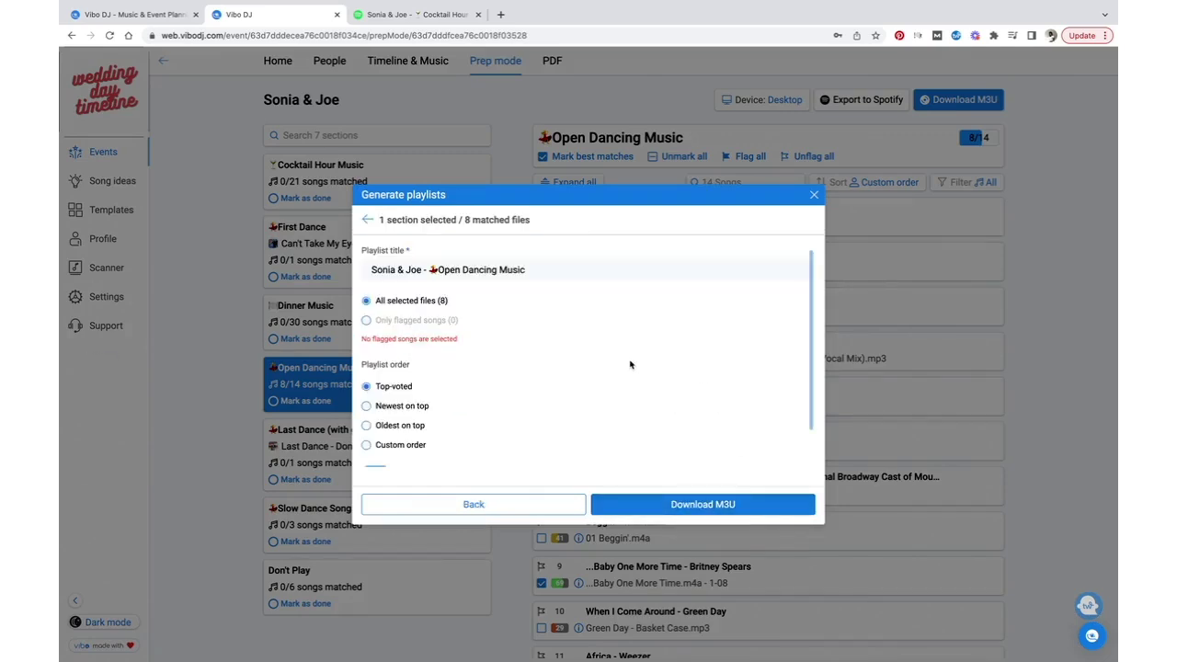
{"action": "scroll", "coordinate": [629, 365], "scroll_direction": "down", "scroll_amount": 1}
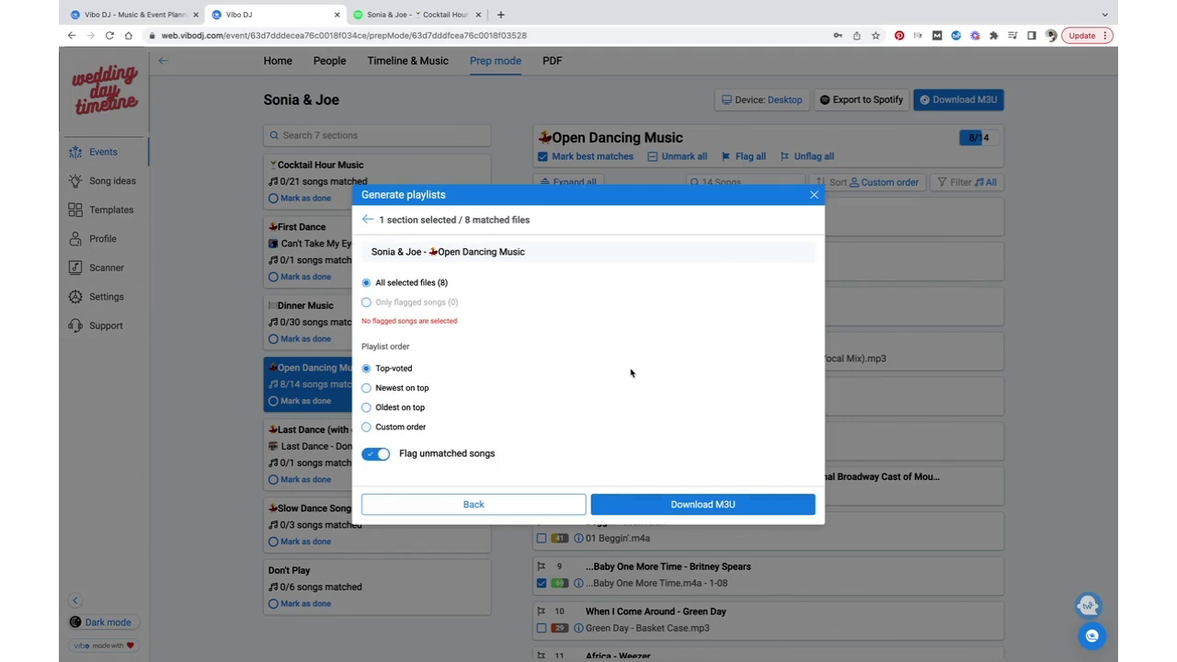
{"action": "left_click", "coordinate": [701, 506]}
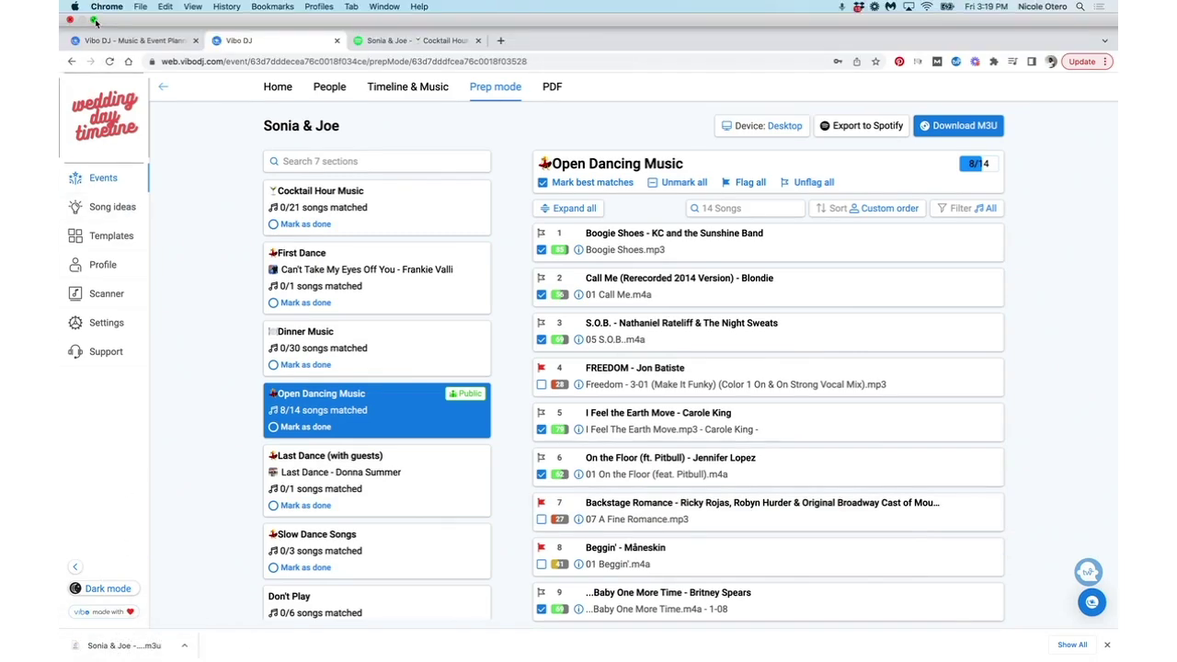
Leave browser full screen and launch Serato DJ Pro, scrolling its crate list
{"action": "left_click", "coordinate": [95, 19]}
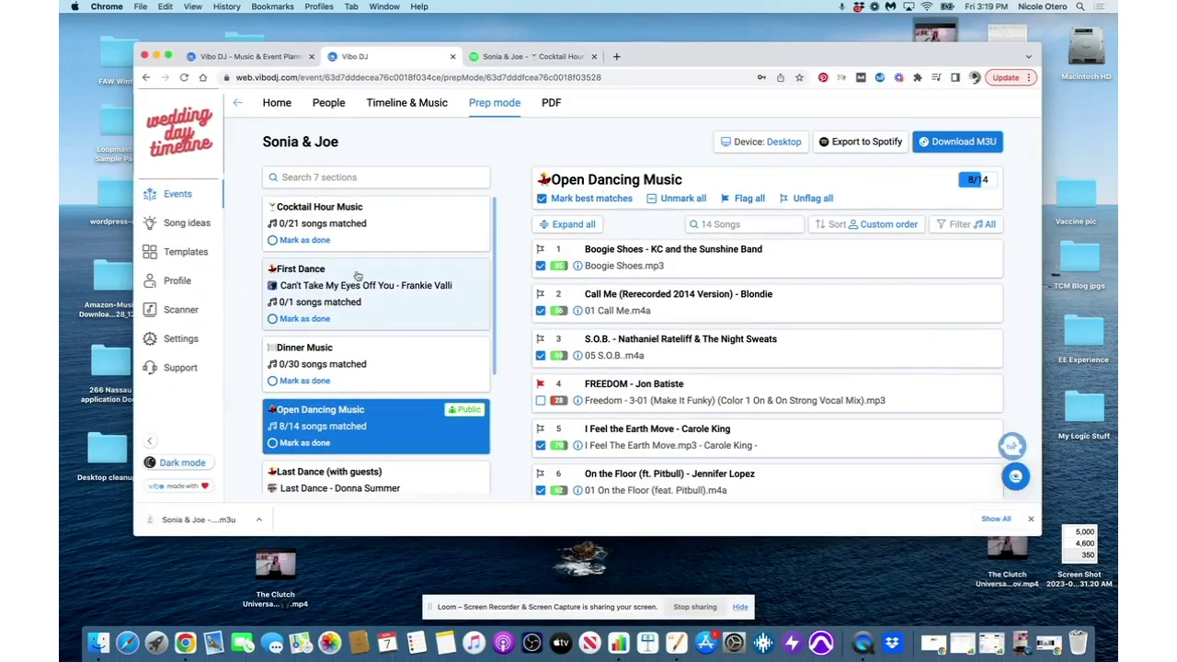
{"action": "left_click", "coordinate": [763, 641]}
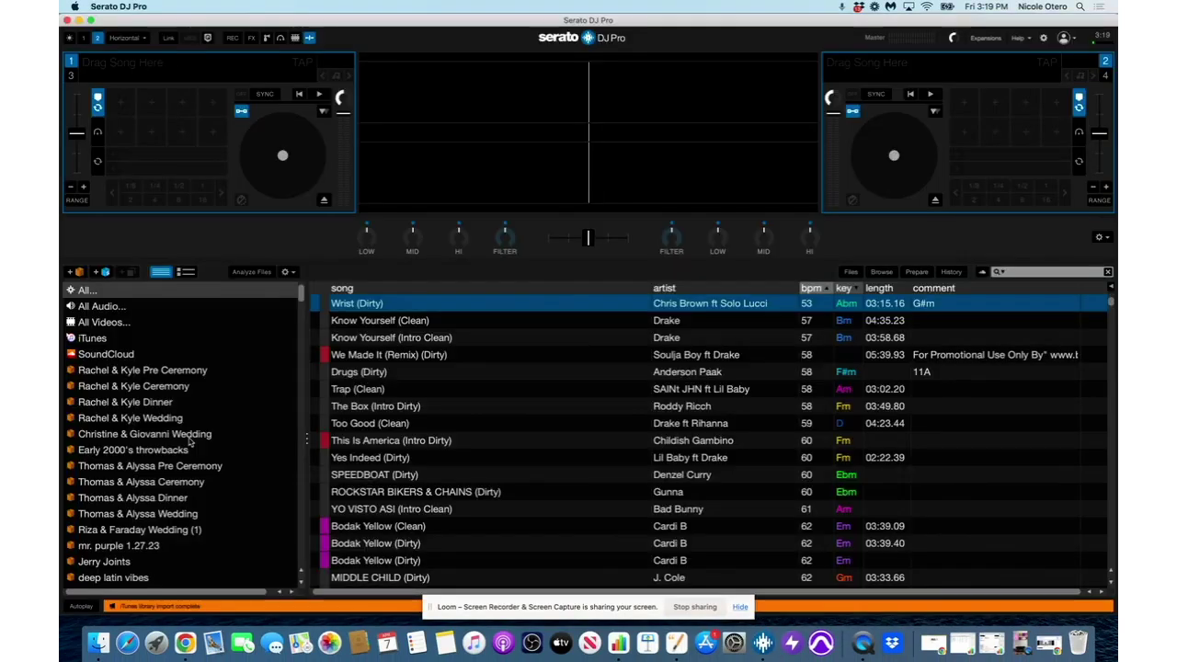
{"action": "scroll", "coordinate": [186, 527], "scroll_direction": "down", "scroll_amount": 10}
{"action": "scroll", "coordinate": [185, 527], "scroll_direction": "down", "scroll_amount": 10}
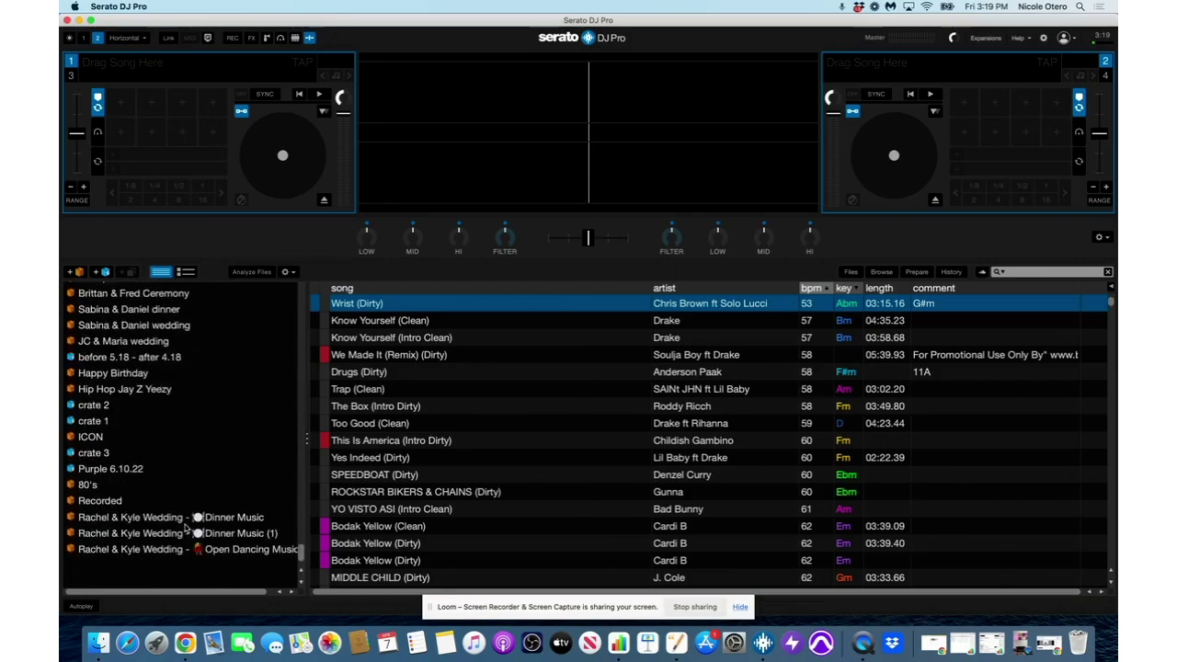
Arrange the Serato and Vibo DJ browser windows side by side
{"action": "left_click_drag", "start_coordinate": [271, 23], "coordinate": [553, 10]}
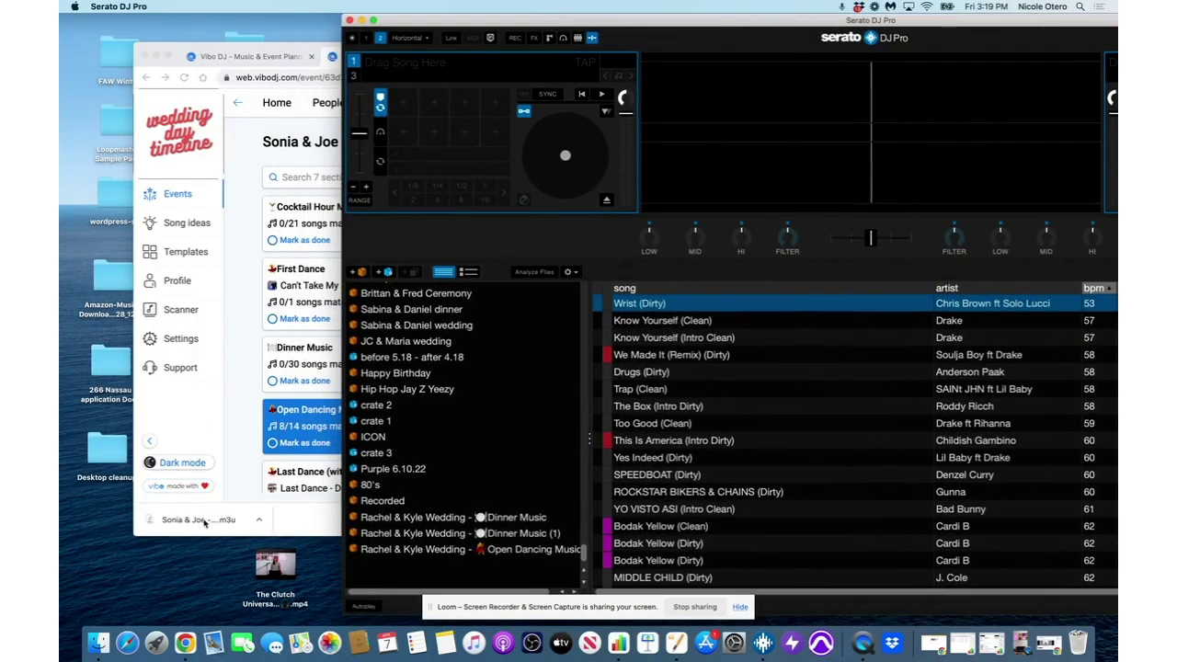
{"action": "left_click_drag", "start_coordinate": [424, 25], "coordinate": [60, 6]}
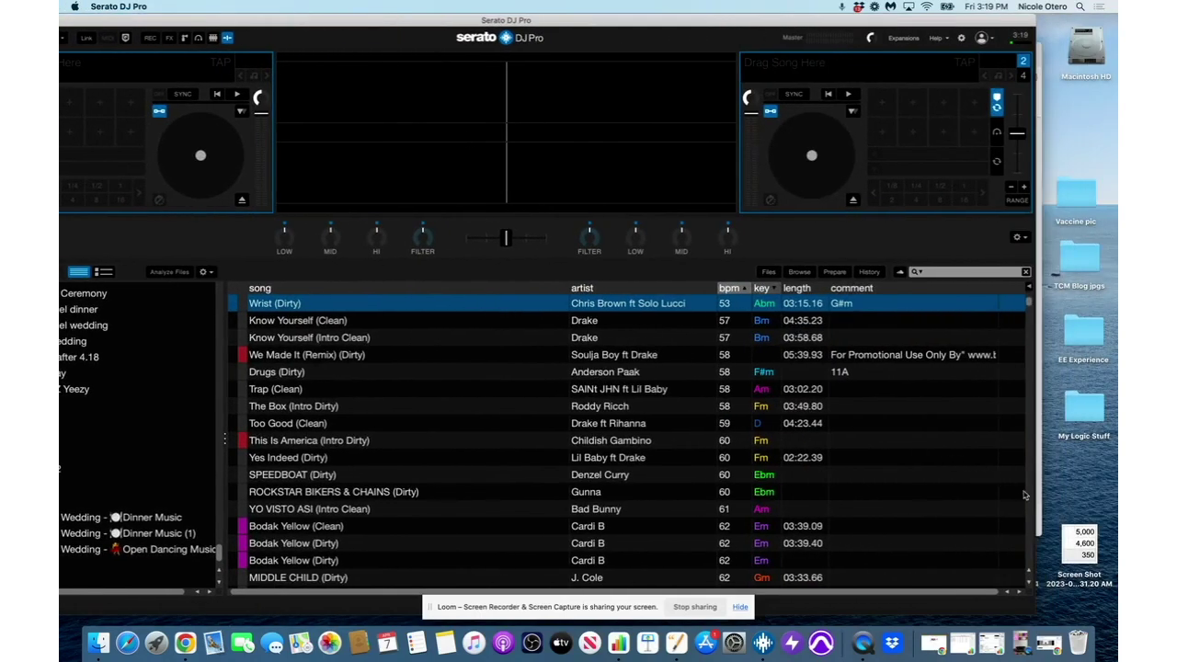
{"action": "left_click", "coordinate": [1037, 505]}
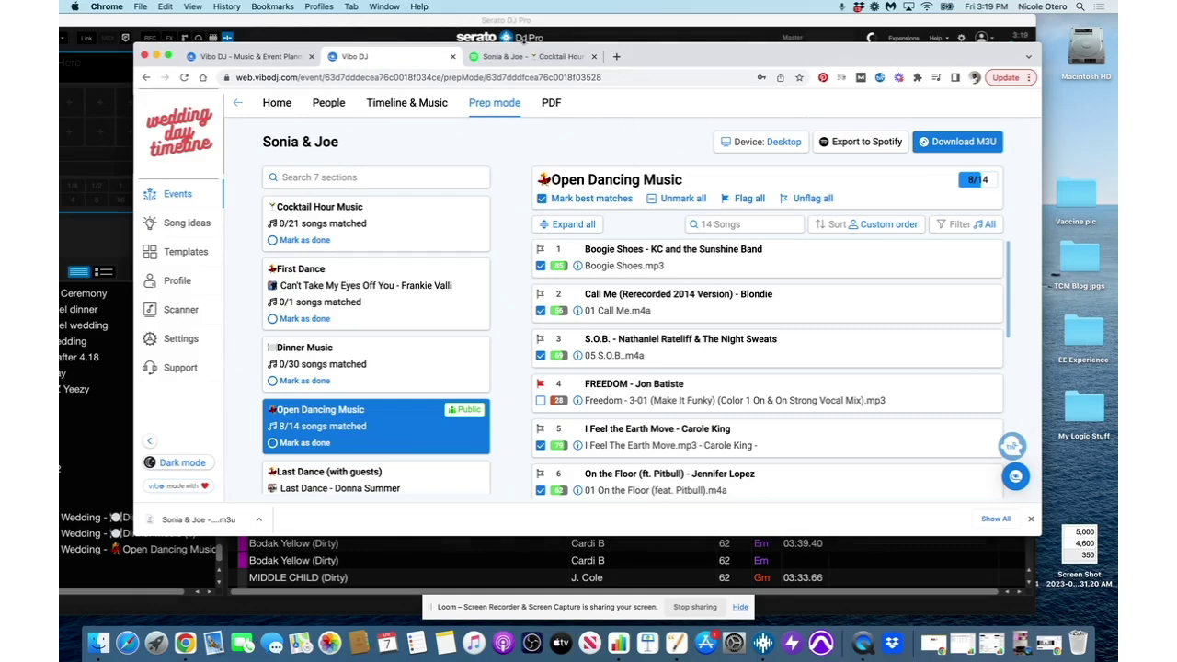
{"action": "left_click_drag", "start_coordinate": [701, 57], "coordinate": [968, 82]}
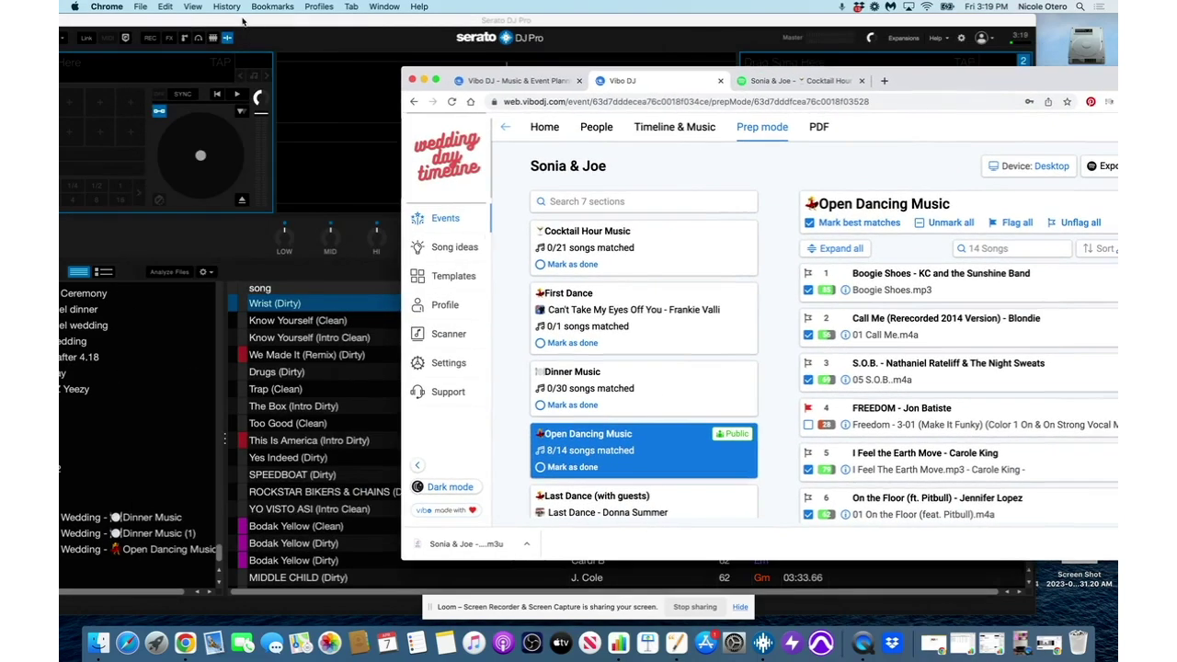
{"action": "left_click_drag", "start_coordinate": [243, 21], "coordinate": [304, 20]}
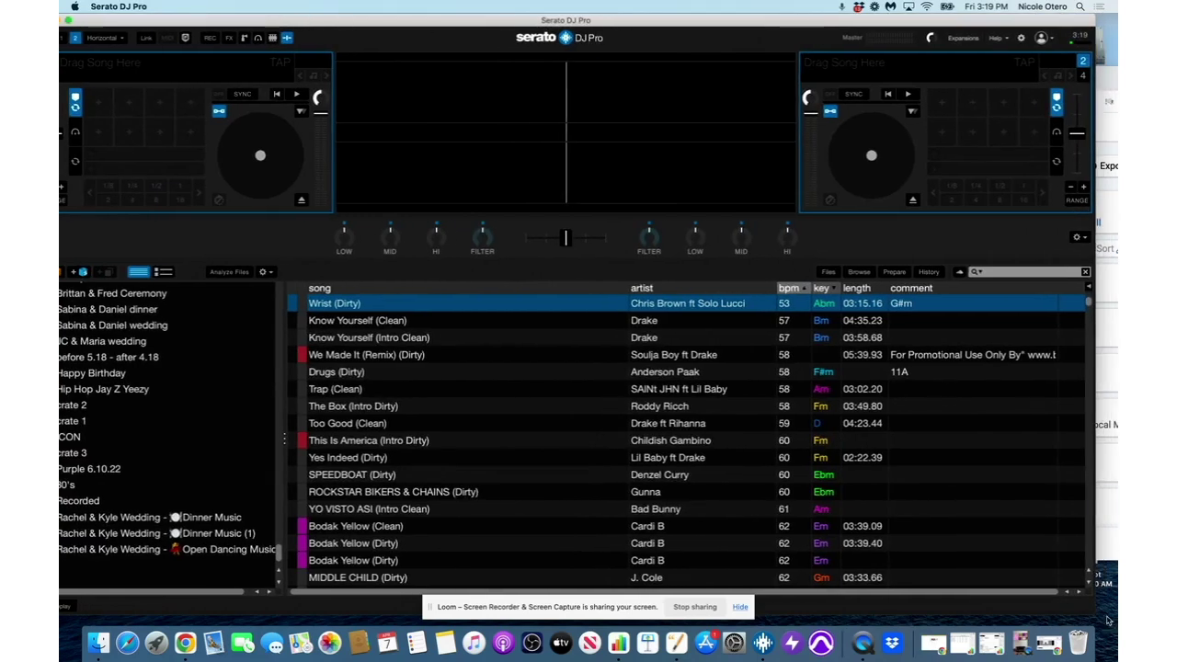
Import the downloaded .m3u into Serato as a new crate, sorted by the # column
{"action": "left_click", "coordinate": [1108, 548]}
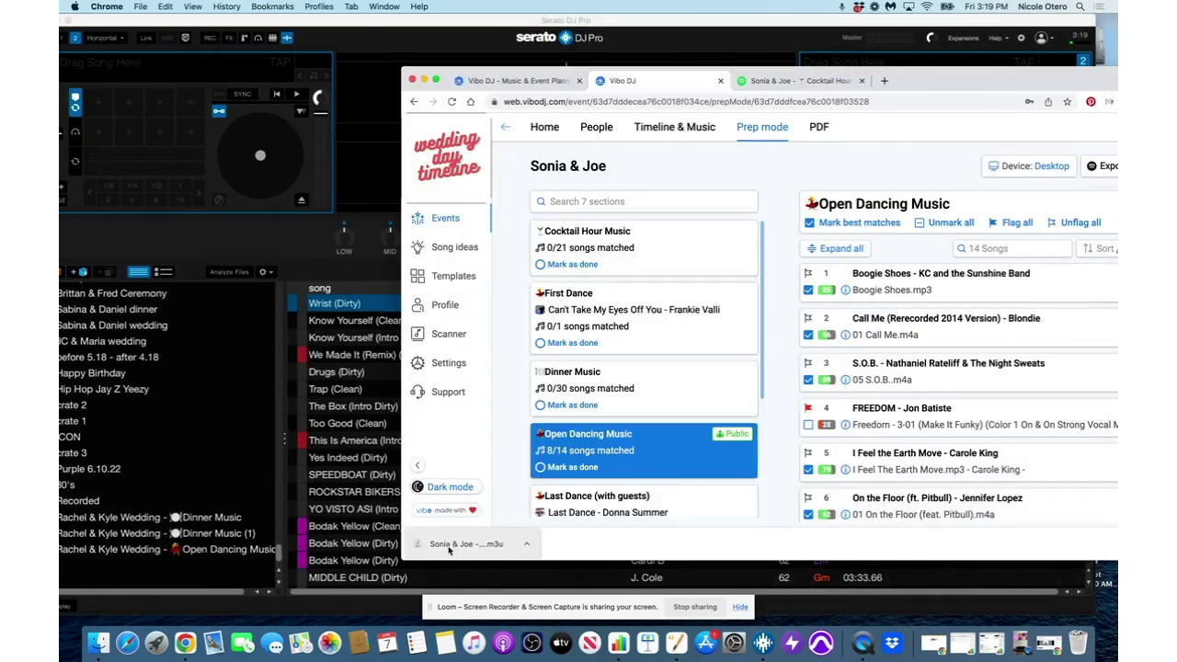
{"action": "mouse_move", "coordinate": [451, 546]}
{"action": "left_mouse_down"}
{"action": "mouse_move", "coordinate": [234, 547]}
{"action": "mouse_move", "coordinate": [213, 563]}
{"action": "left_mouse_up"}
{"action": "left_click", "coordinate": [208, 565]}
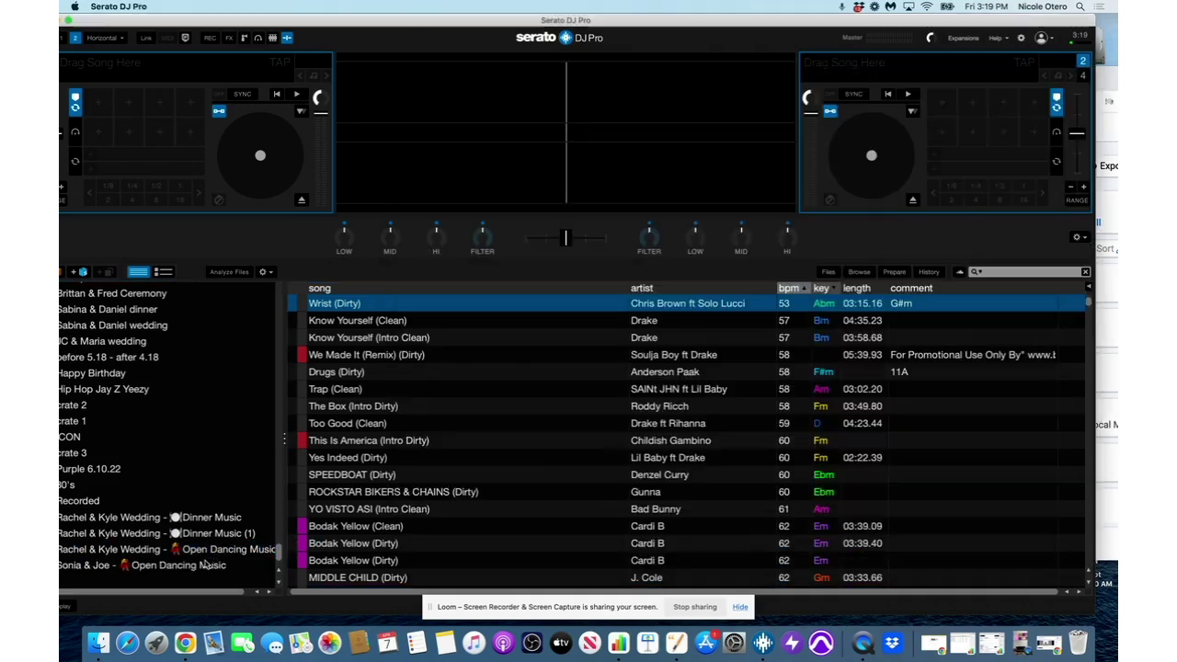
{"action": "left_click", "coordinate": [208, 566]}
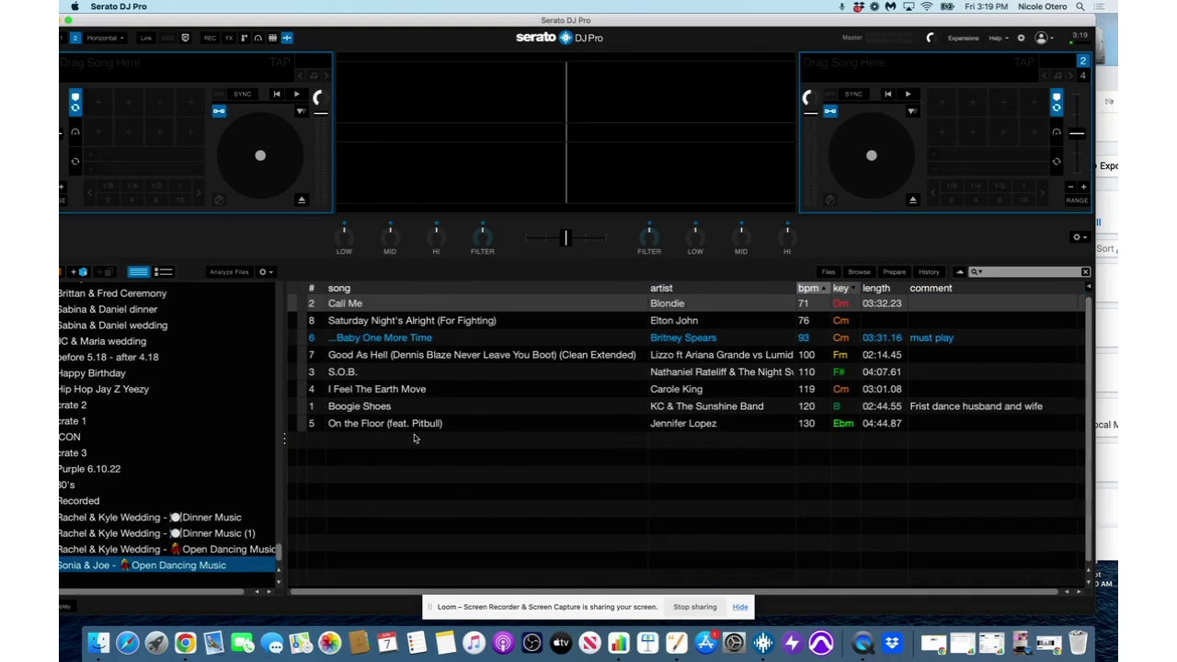
{"action": "left_click", "coordinate": [311, 288]}
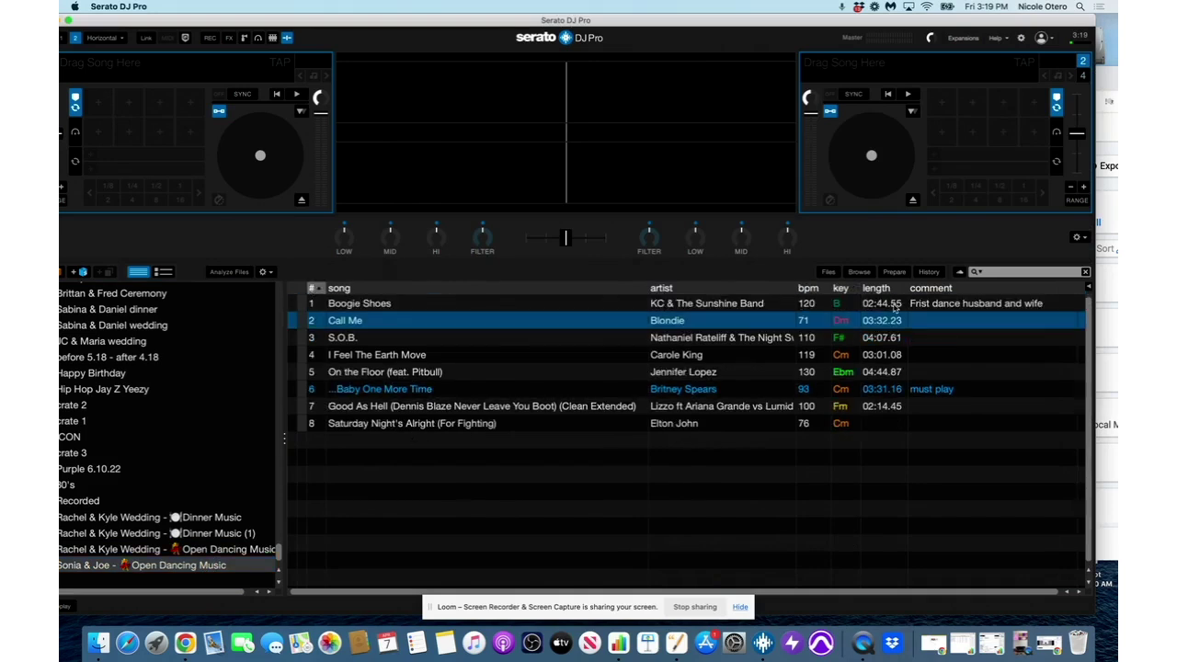
Compare the crate with Vibo DJ's song list, then minimize Serato and reposition the browser
{"action": "left_click", "coordinate": [1108, 545]}
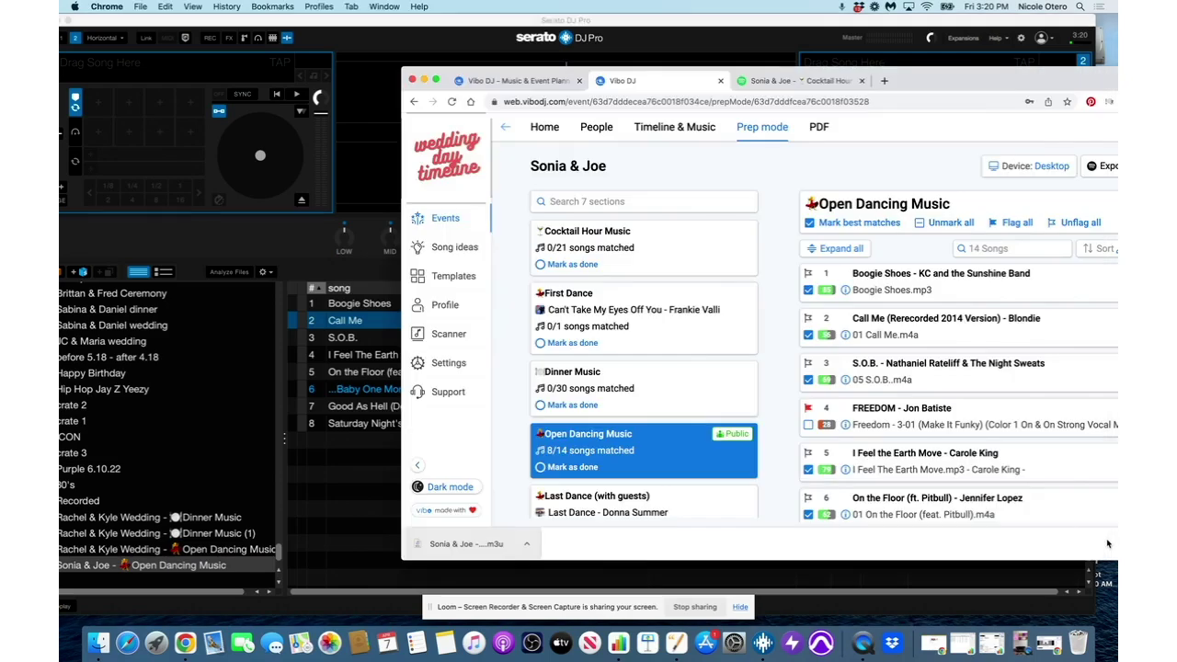
{"action": "scroll", "coordinate": [983, 394], "scroll_direction": "down", "scroll_amount": 3}
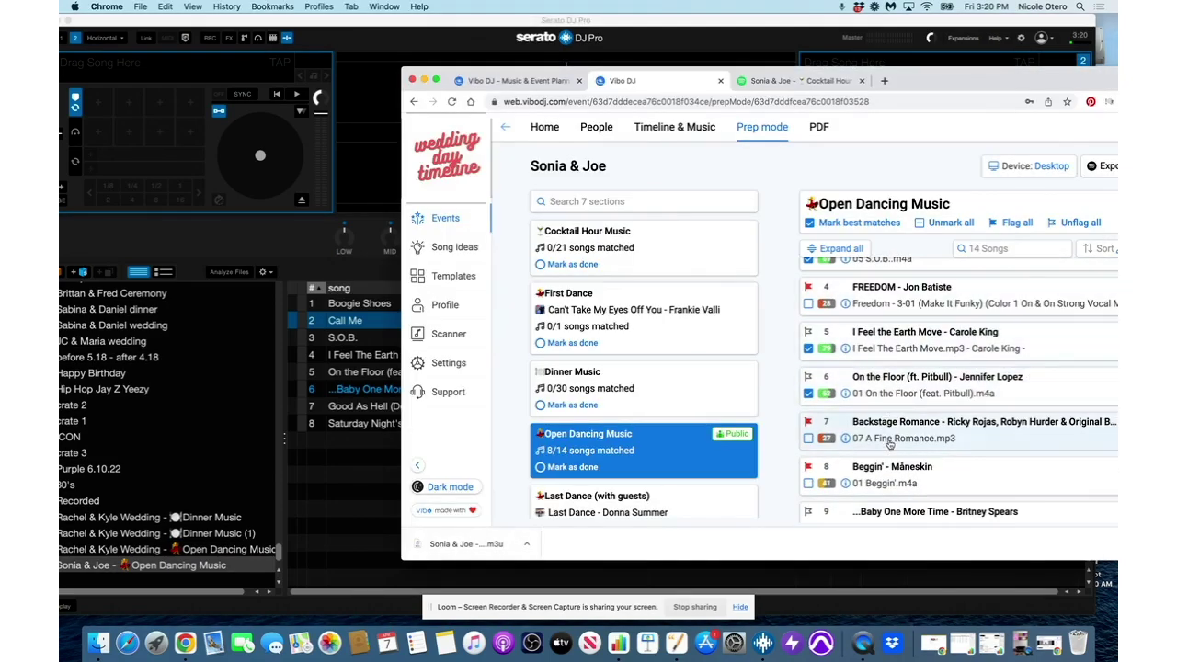
{"action": "scroll", "coordinate": [889, 445], "scroll_direction": "down", "scroll_amount": 2}
{"action": "scroll", "coordinate": [889, 445], "scroll_direction": "down", "scroll_amount": 3}
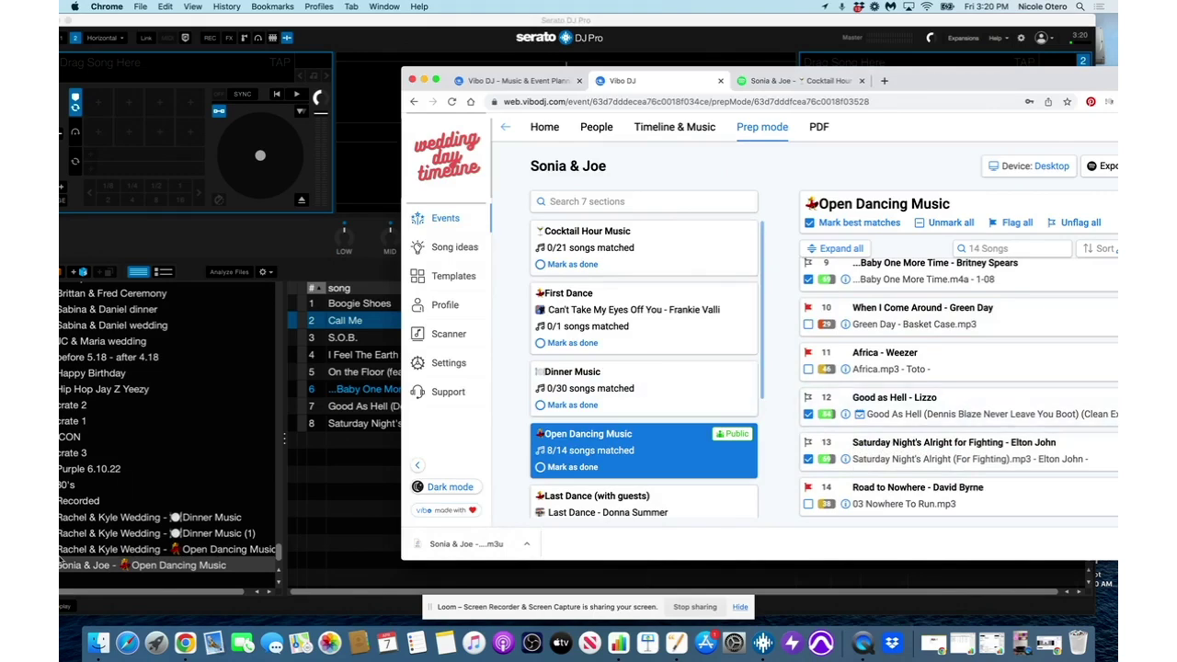
{"action": "left_click", "coordinate": [89, 21]}
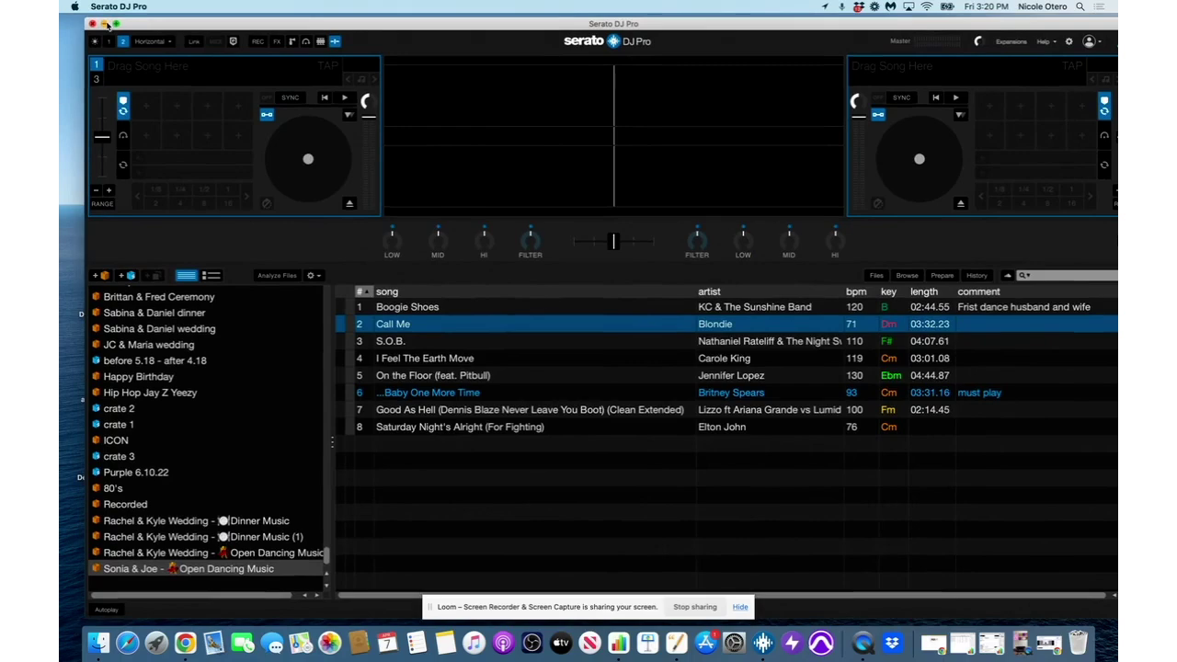
{"action": "left_click", "coordinate": [104, 23]}
{"action": "mouse_move", "coordinate": [1016, 82]}
{"action": "left_mouse_down"}
{"action": "mouse_move", "coordinate": [830, 51]}
{"action": "mouse_move", "coordinate": [745, 51]}
{"action": "left_mouse_up"}
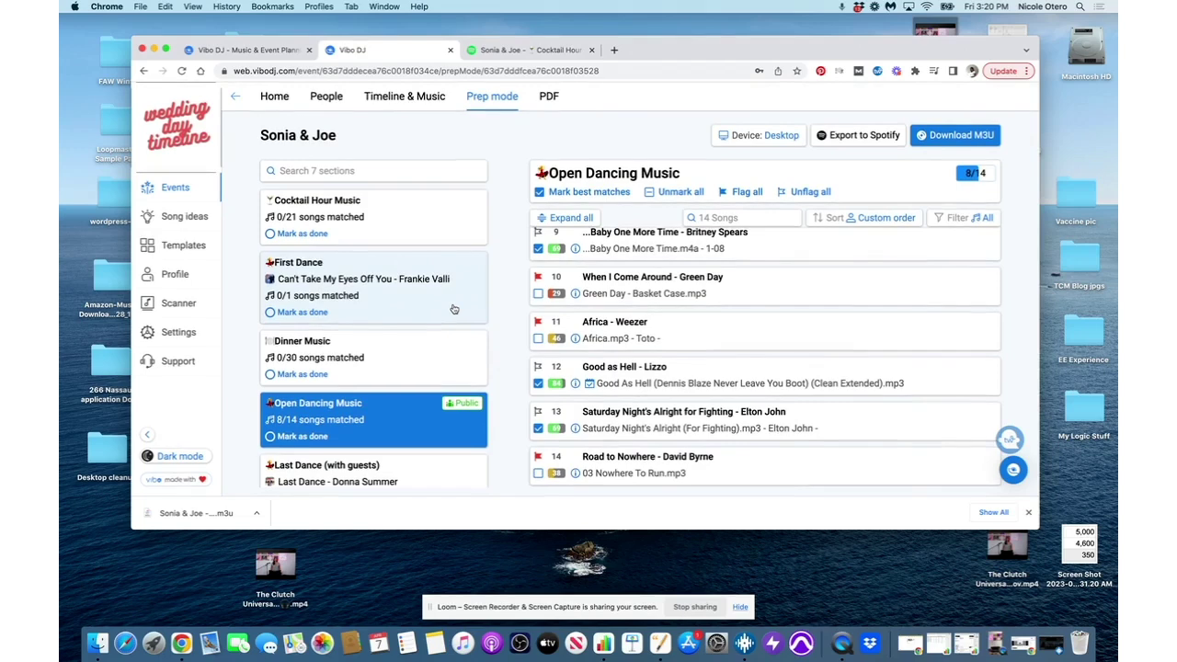
Glance at Dinner Music, then open the Last Dance (with guests) section on the timeline
{"action": "left_click", "coordinate": [427, 356]}
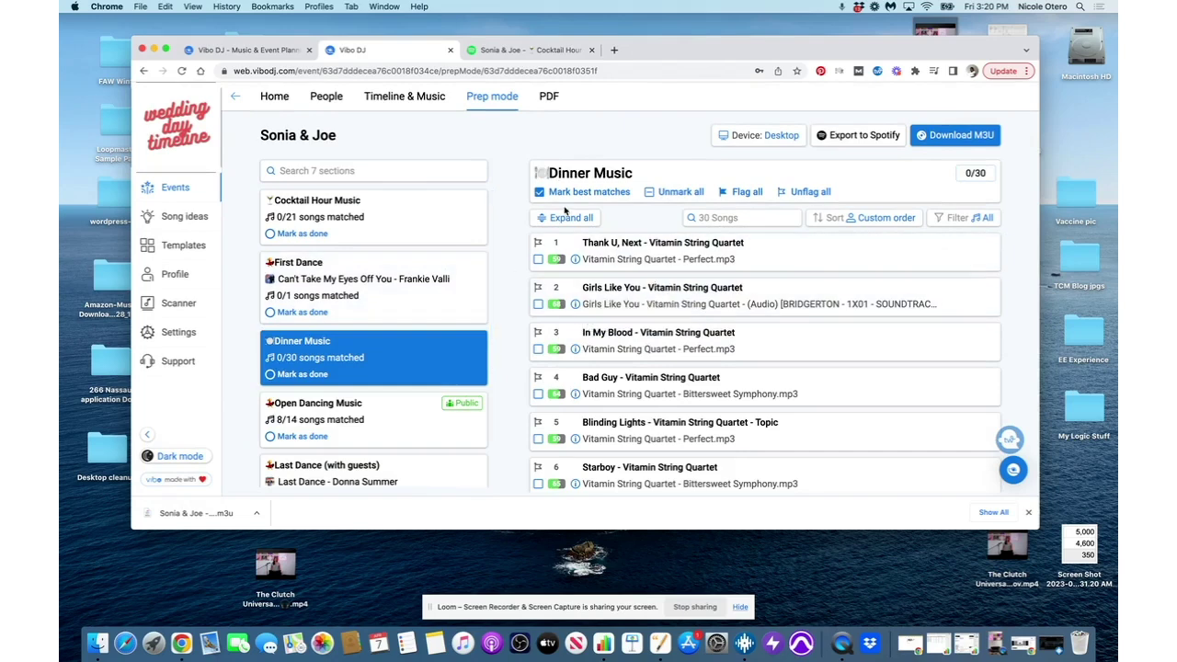
{"action": "left_click", "coordinate": [389, 103]}
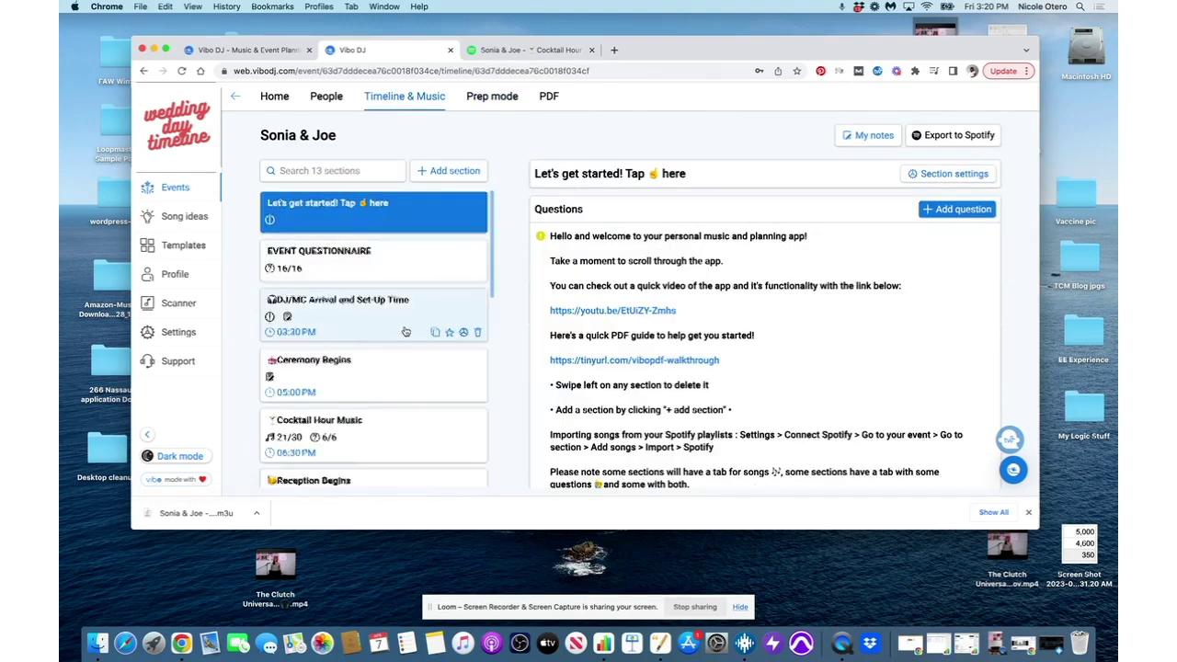
{"action": "scroll", "coordinate": [396, 321], "scroll_direction": "down", "scroll_amount": 10}
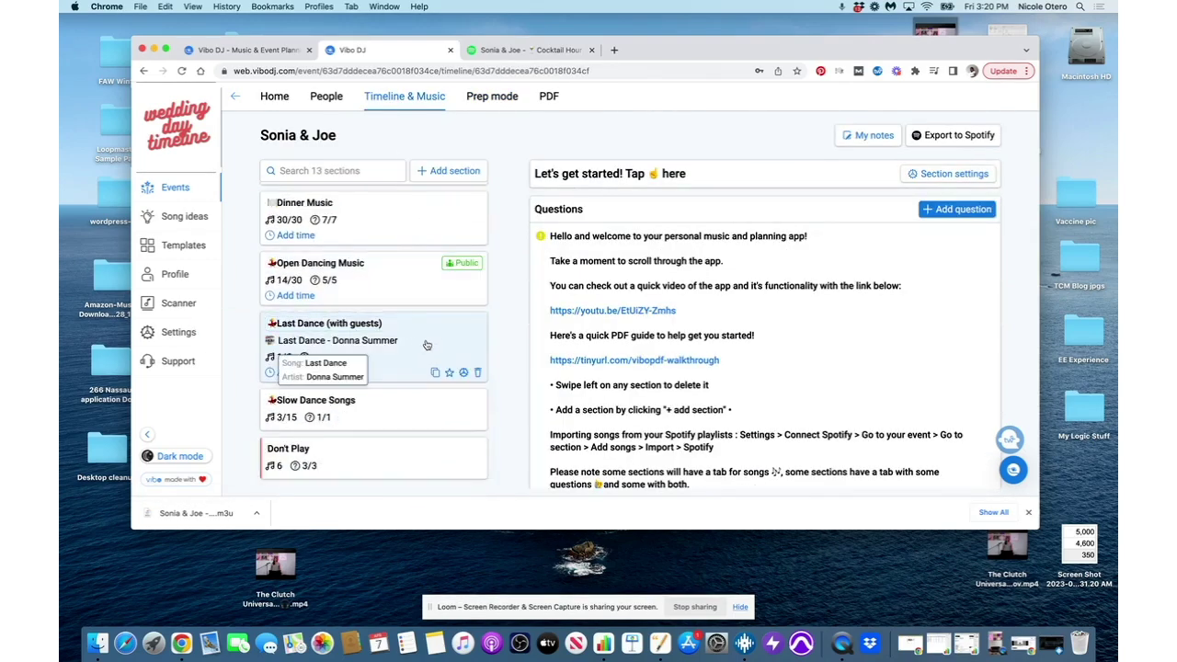
{"action": "left_click", "coordinate": [426, 346]}
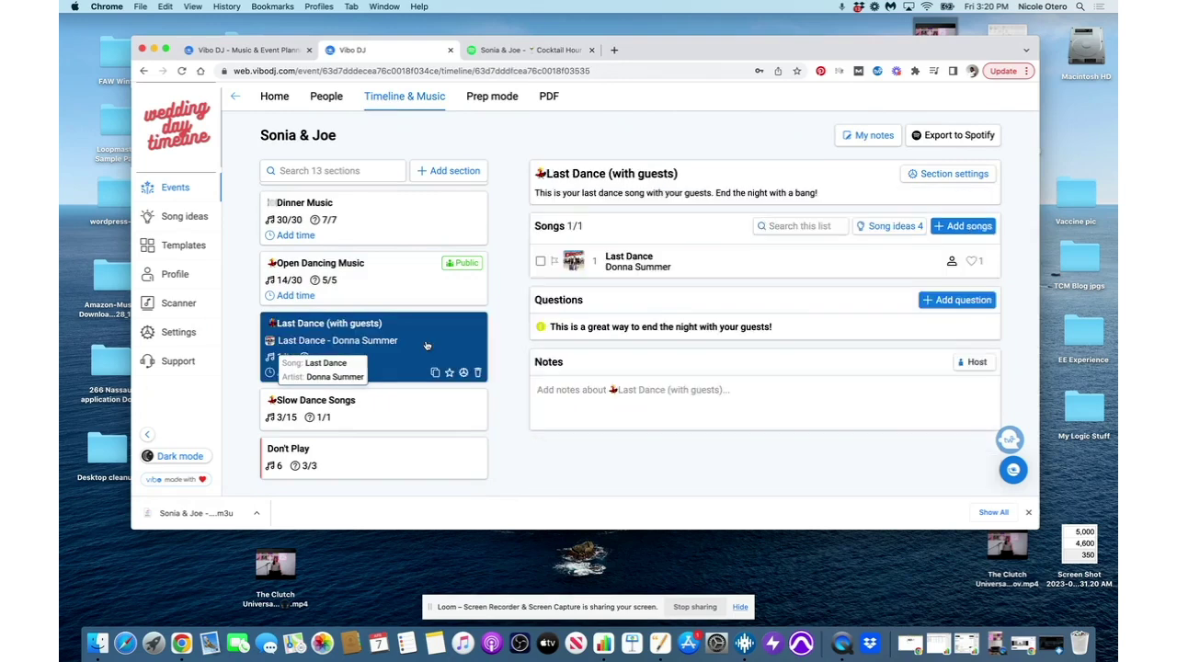
{"action": "scroll", "coordinate": [425, 345], "scroll_direction": "up", "scroll_amount": 8}
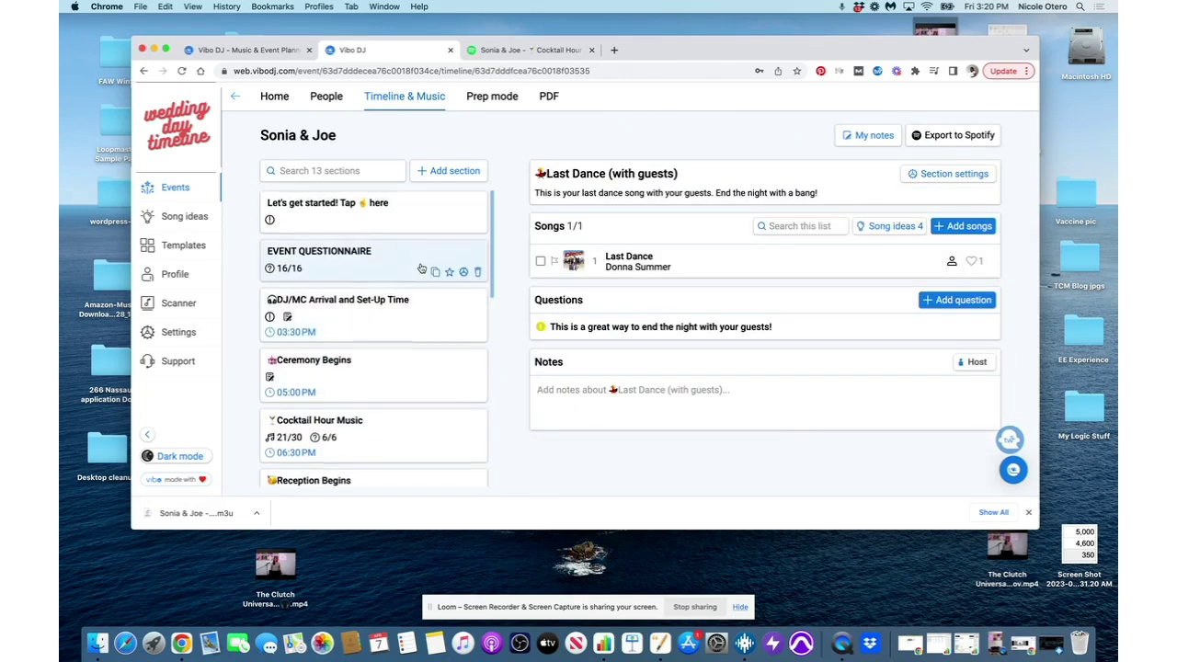
{"action": "scroll", "coordinate": [405, 313], "scroll_direction": "down", "scroll_amount": 5}
{"action": "scroll", "coordinate": [401, 321], "scroll_direction": "up", "scroll_amount": 4}
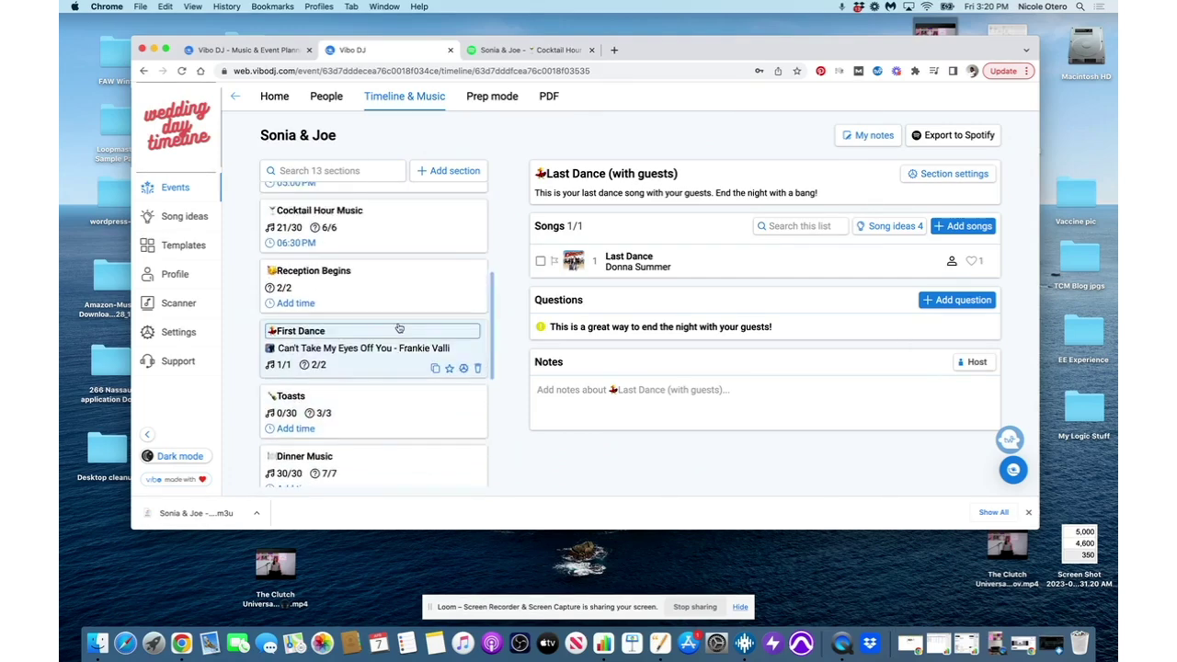
{"action": "scroll", "coordinate": [399, 329], "scroll_direction": "up", "scroll_amount": 3}
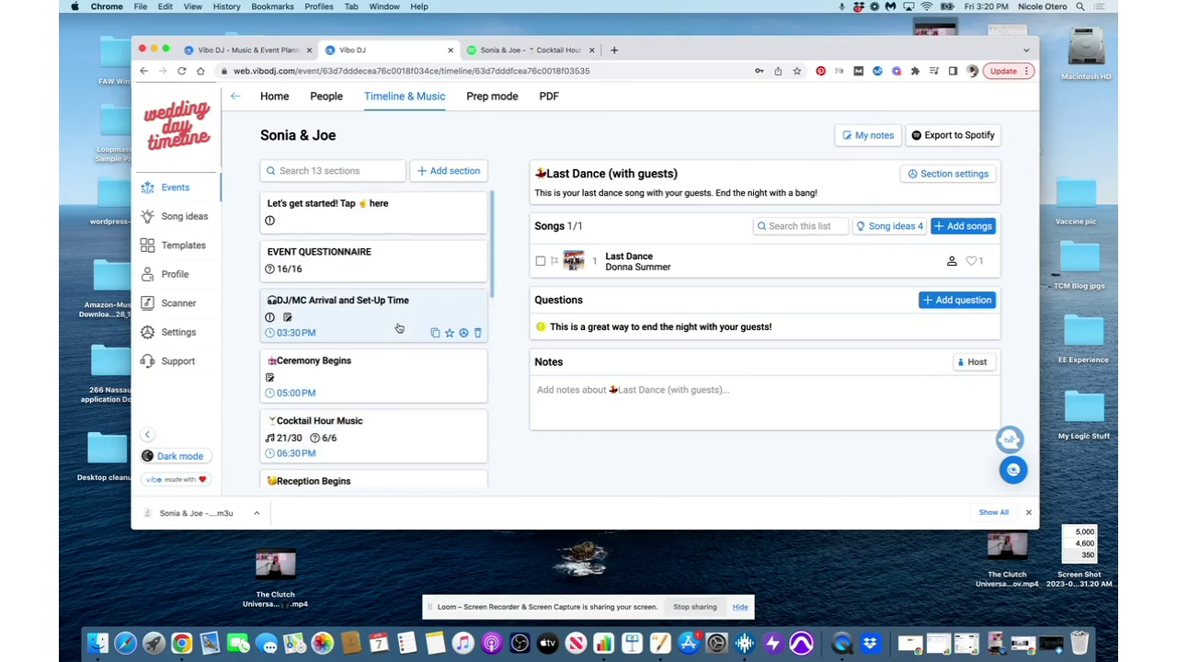
View the 2 saved templates, then reopen the Sonia & Joe event's Home page
{"action": "left_click", "coordinate": [186, 245]}
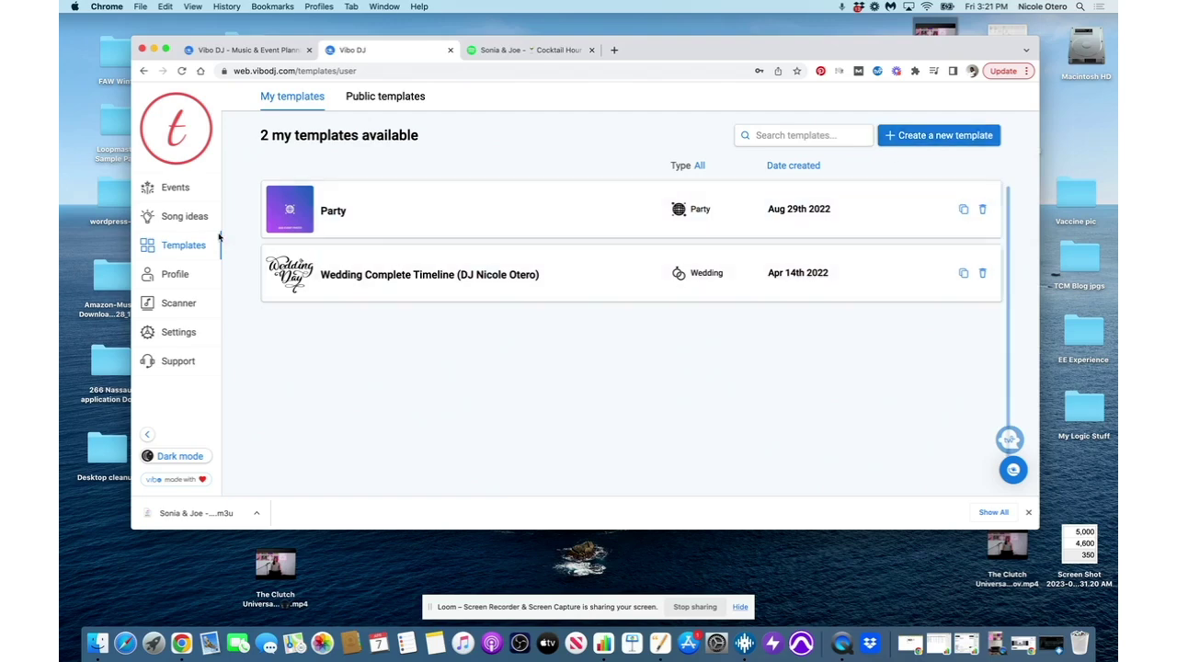
{"action": "left_click", "coordinate": [175, 189]}
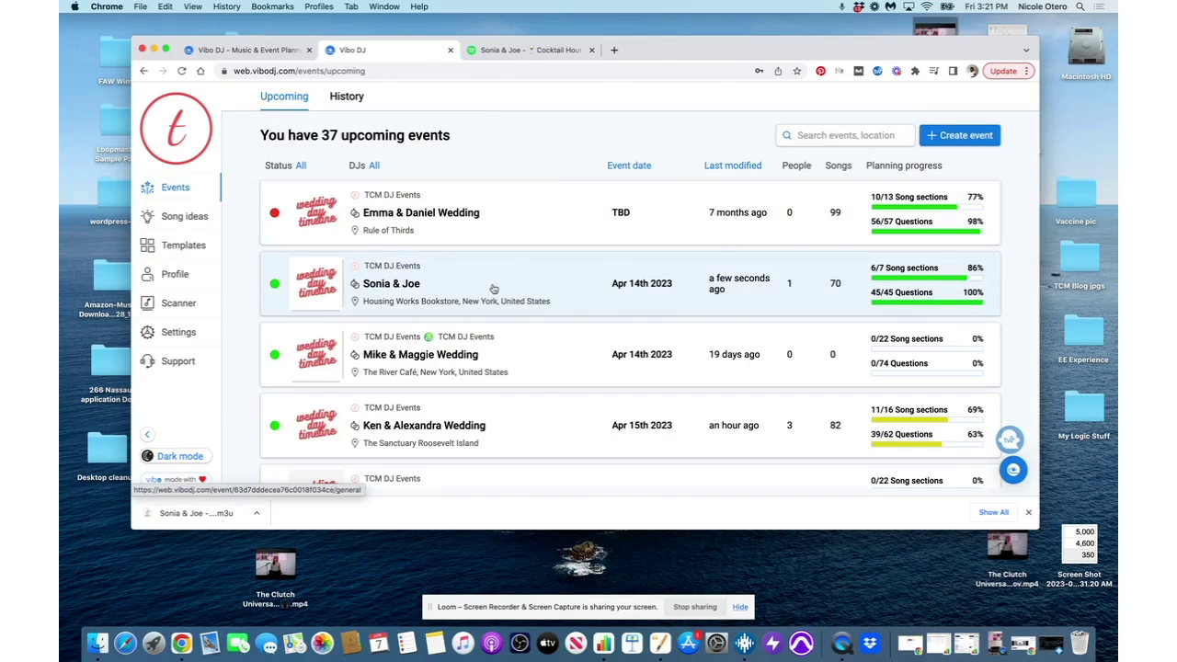
{"action": "left_click", "coordinate": [492, 290]}
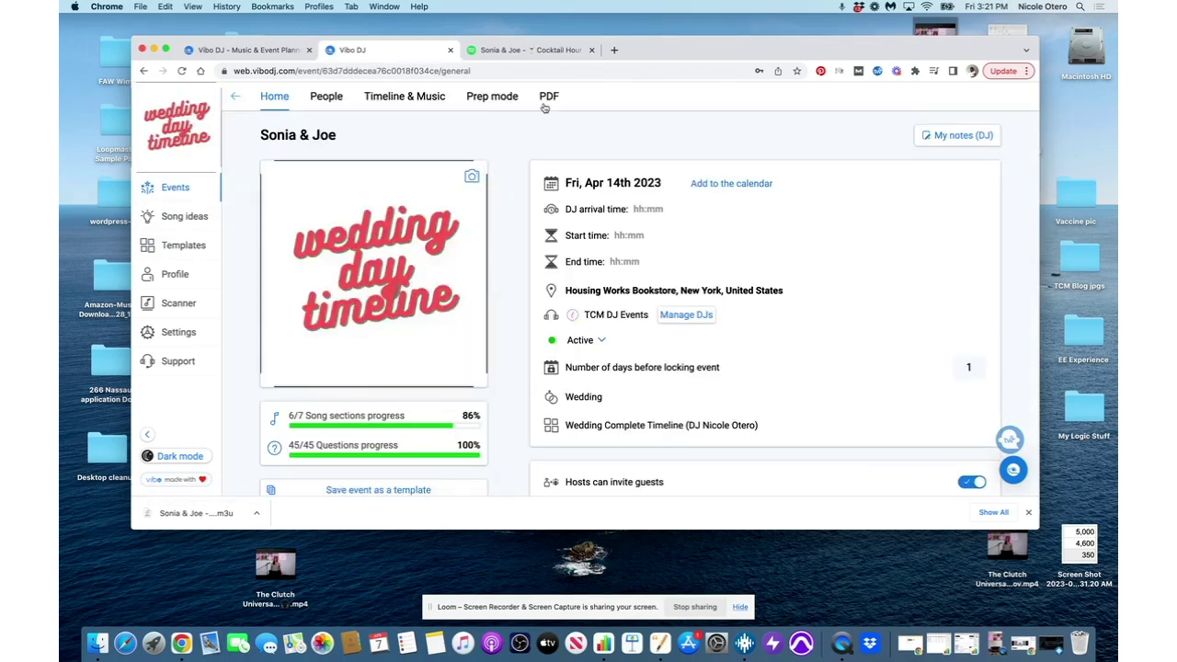
{"action": "scroll", "coordinate": [454, 424], "scroll_direction": "down", "scroll_amount": 3}
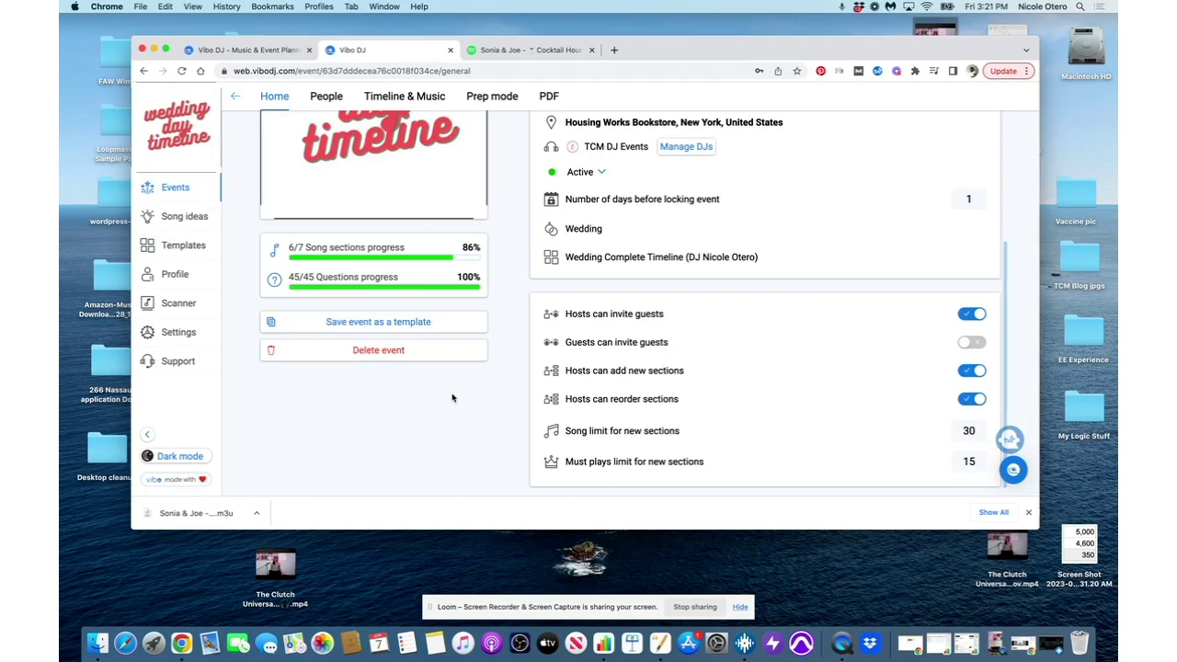
{"action": "scroll", "coordinate": [452, 392], "scroll_direction": "up", "scroll_amount": 3}
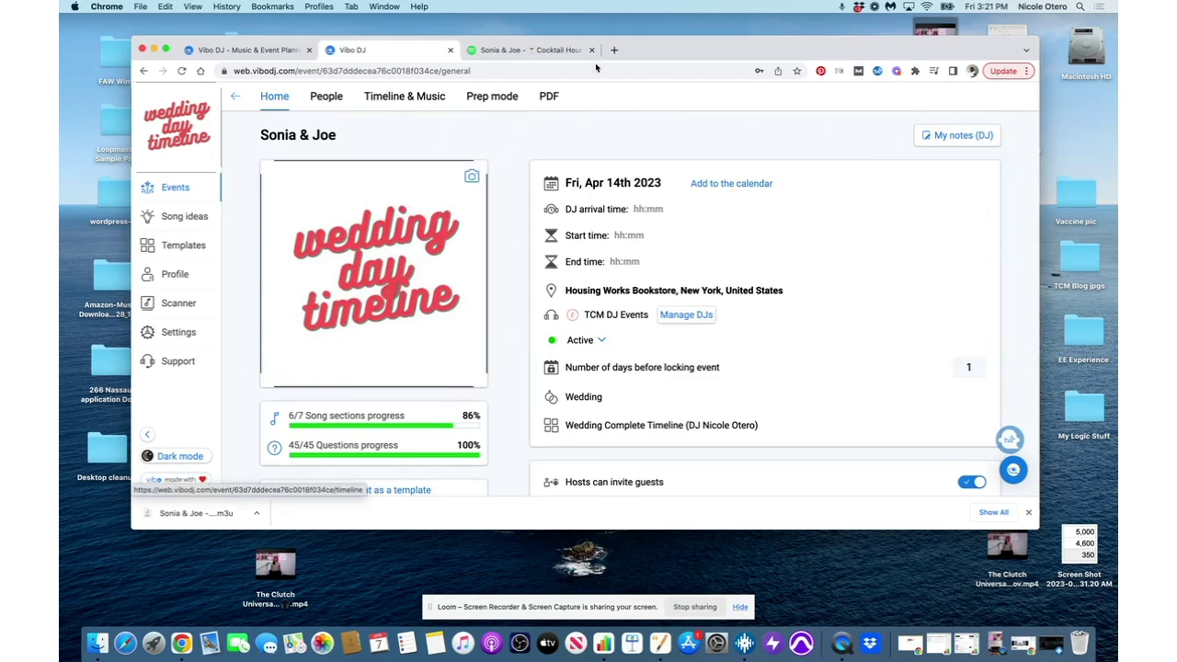
Review the PDF's DJ notes (private) and section details layout options, then return to Timeline & Music
{"action": "left_click", "coordinate": [551, 98]}
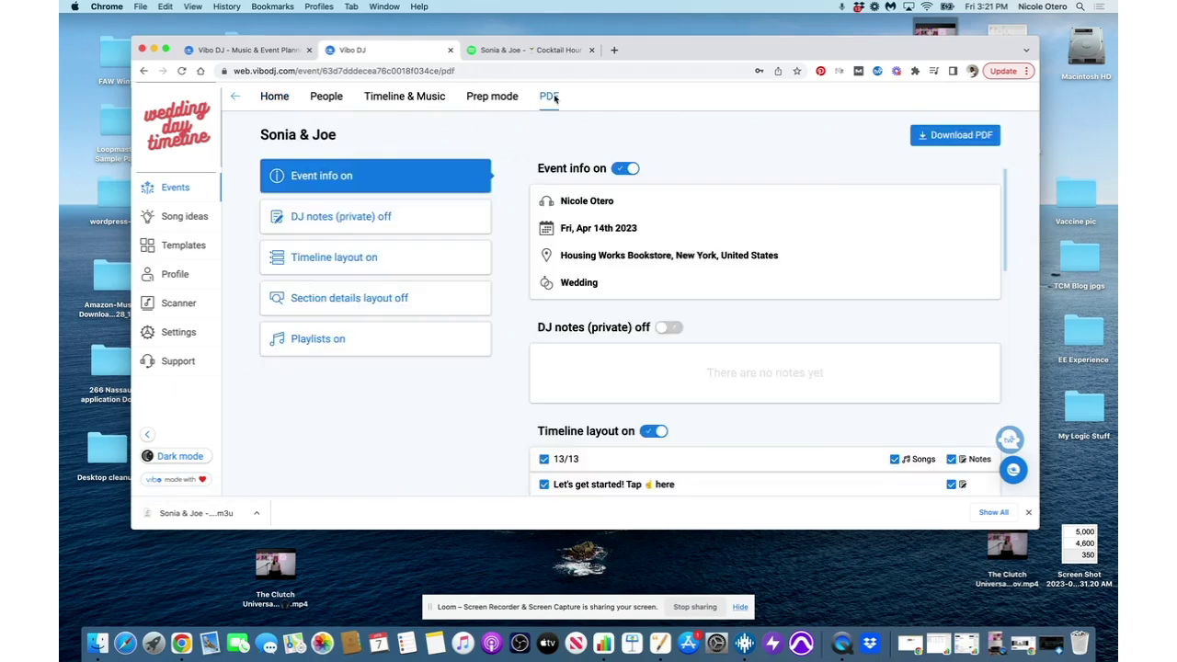
{"action": "scroll", "coordinate": [592, 302], "scroll_direction": "down", "scroll_amount": 5}
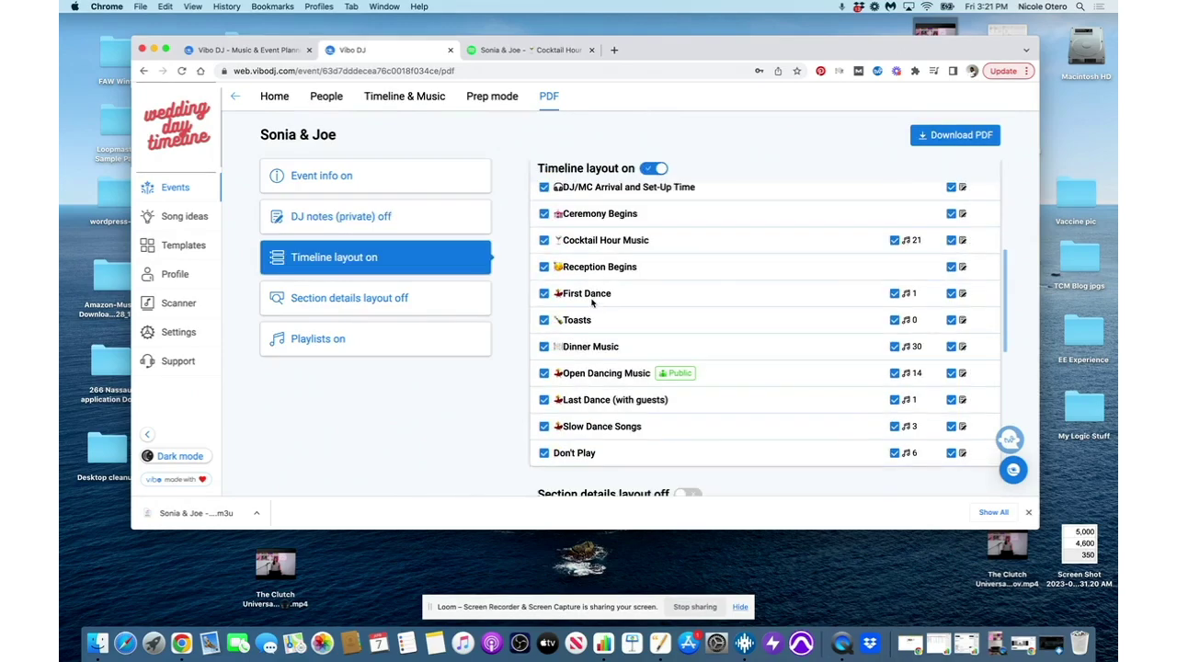
{"action": "scroll", "coordinate": [592, 302], "scroll_direction": "down", "scroll_amount": 3}
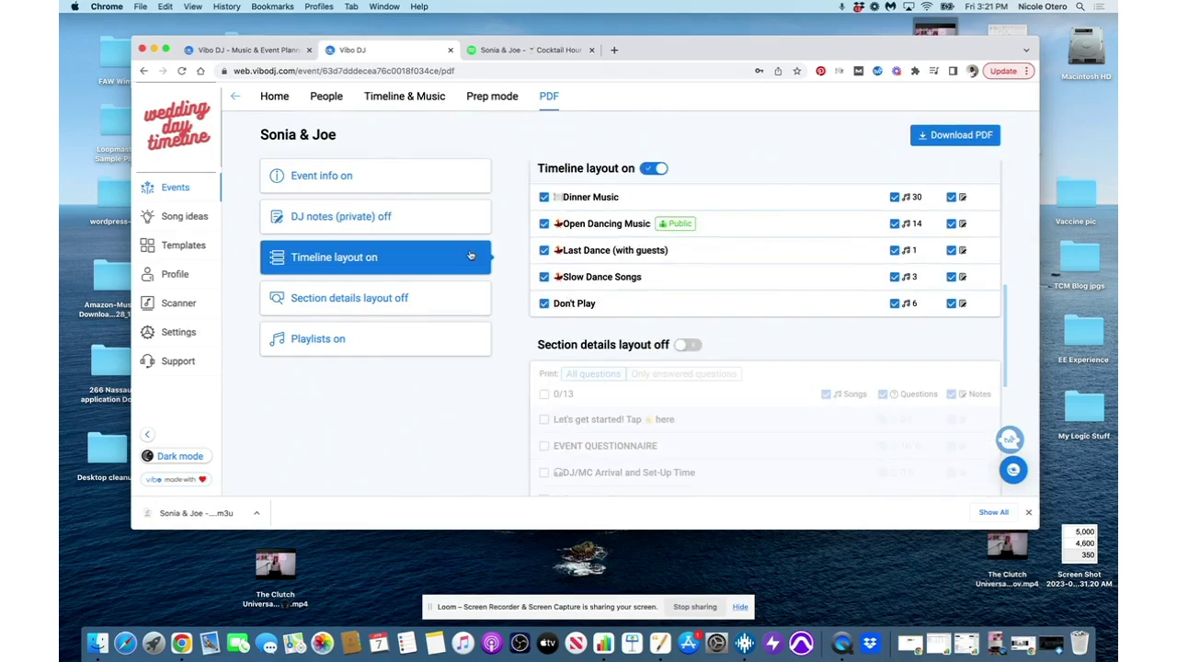
{"action": "left_click", "coordinate": [426, 217]}
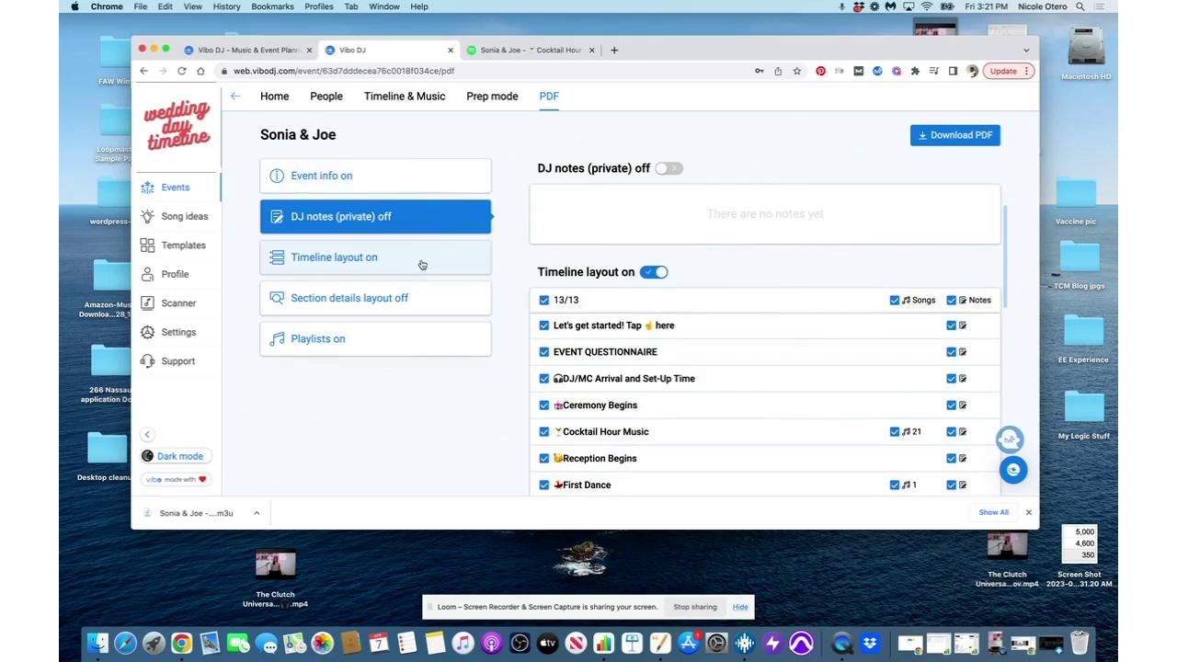
{"action": "left_click", "coordinate": [437, 298]}
{"action": "scroll", "coordinate": [690, 366], "scroll_direction": "down", "scroll_amount": 10}
{"action": "scroll", "coordinate": [691, 366], "scroll_direction": "up", "scroll_amount": 10}
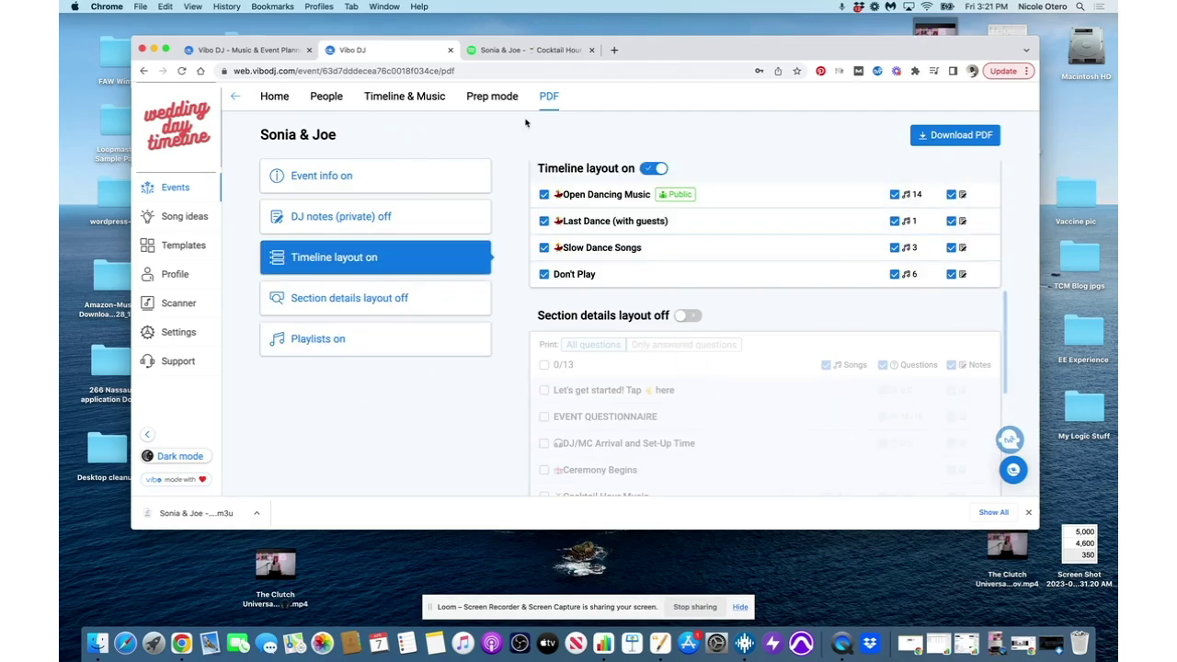
{"action": "left_click", "coordinate": [391, 99]}
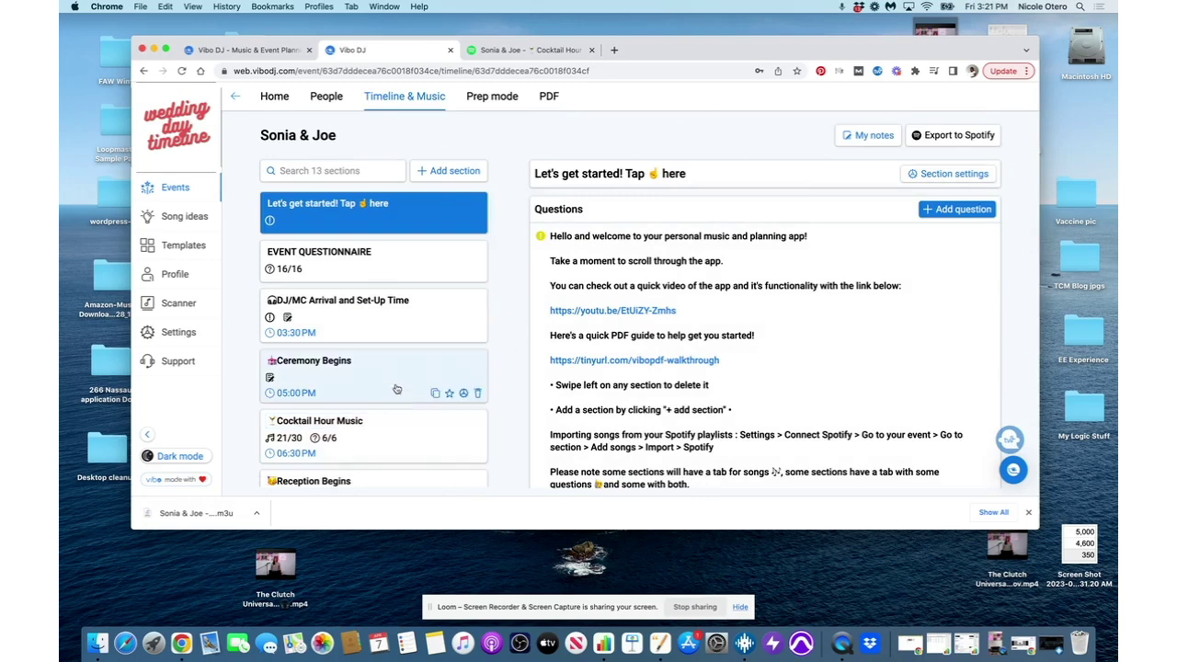
In the Toasts section, paste the answer listing who gives toasts into Notes and save
{"action": "scroll", "coordinate": [391, 422], "scroll_direction": "down", "scroll_amount": 3}
{"action": "scroll", "coordinate": [393, 419], "scroll_direction": "down", "scroll_amount": 3}
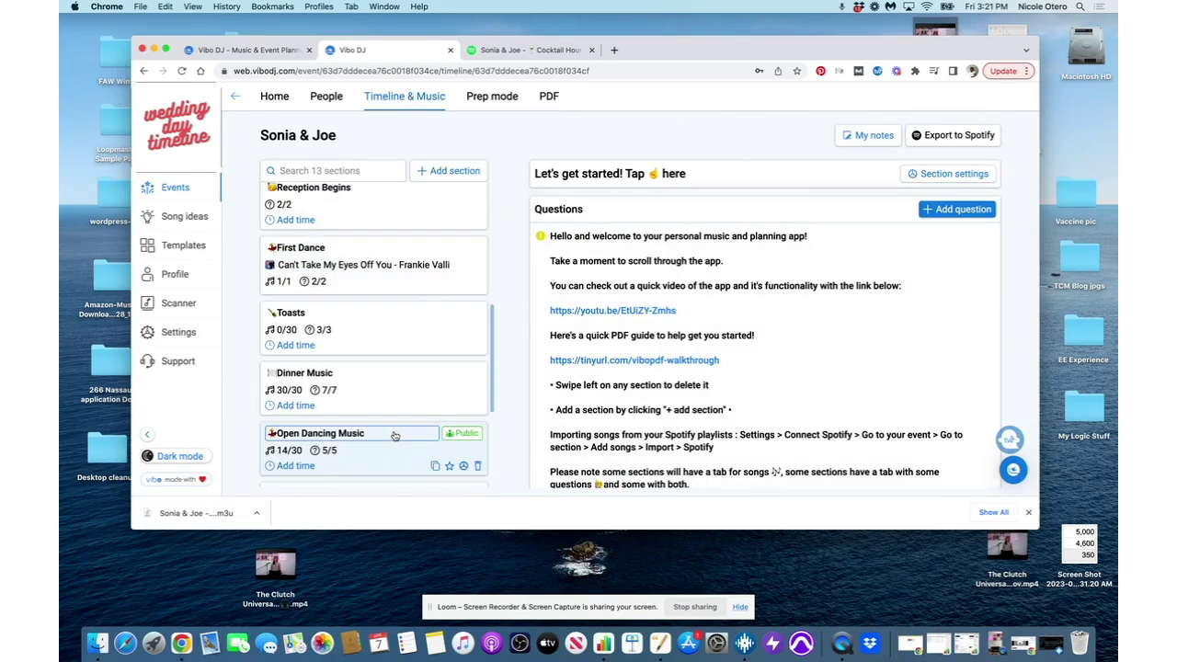
{"action": "left_click", "coordinate": [386, 330]}
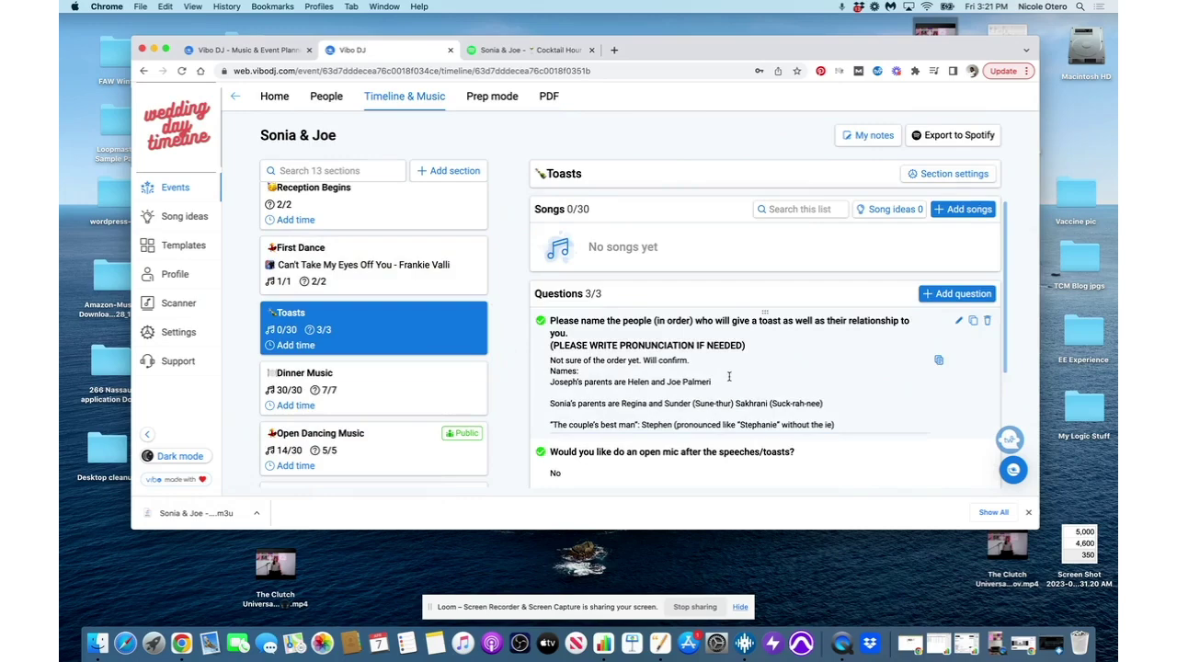
{"action": "scroll", "coordinate": [723, 306], "scroll_direction": "down", "scroll_amount": 3}
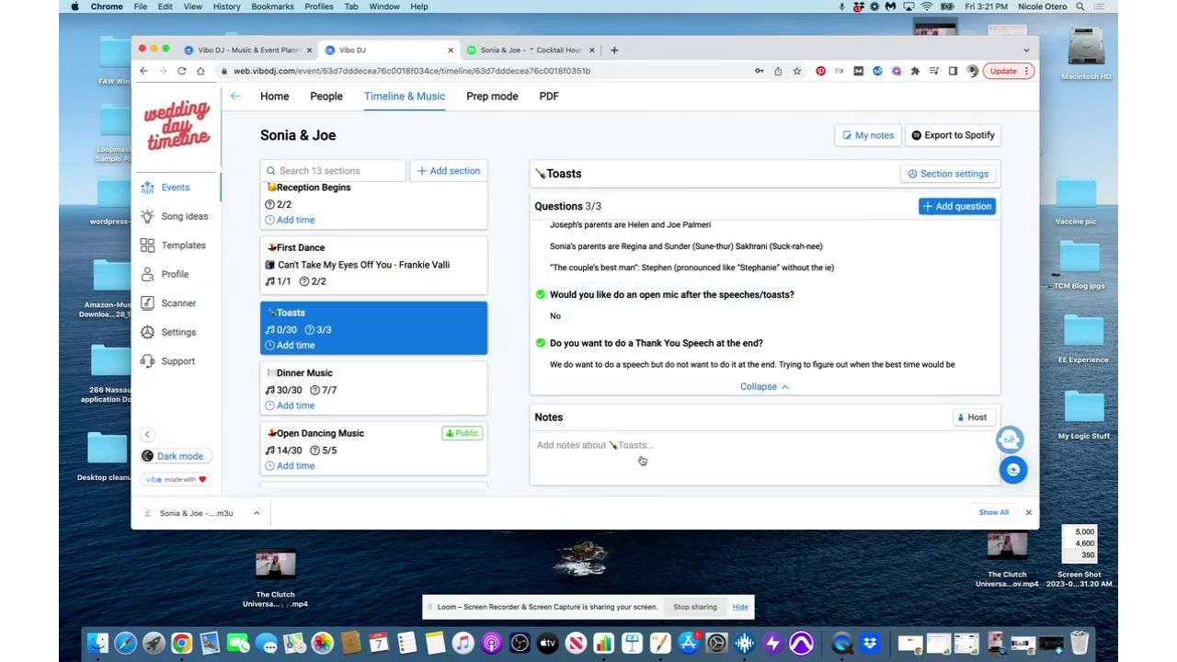
{"action": "scroll", "coordinate": [636, 465], "scroll_direction": "up", "scroll_amount": 3}
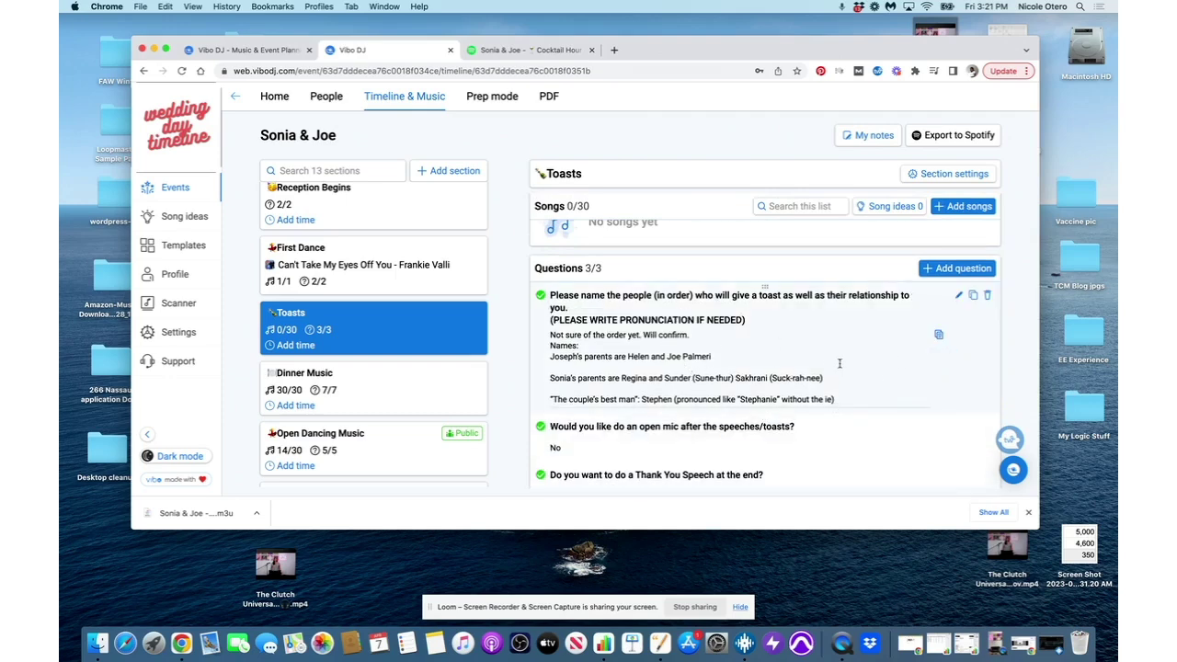
{"action": "left_click", "coordinate": [938, 336]}
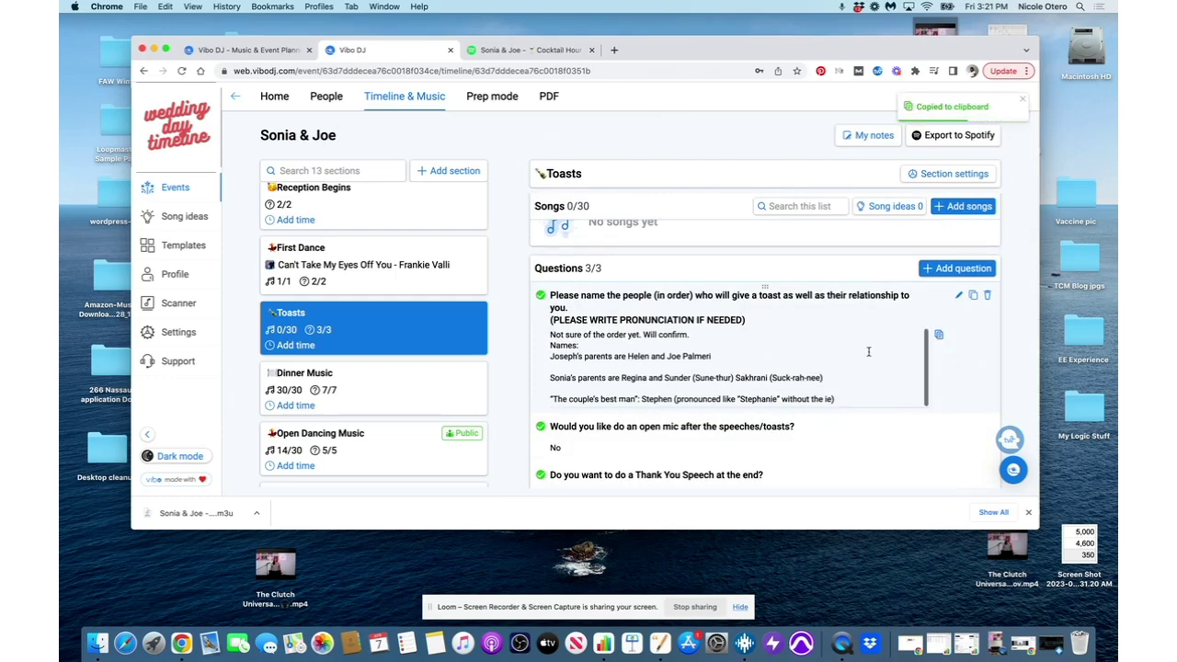
{"action": "scroll", "coordinate": [866, 349], "scroll_direction": "down", "scroll_amount": 5}
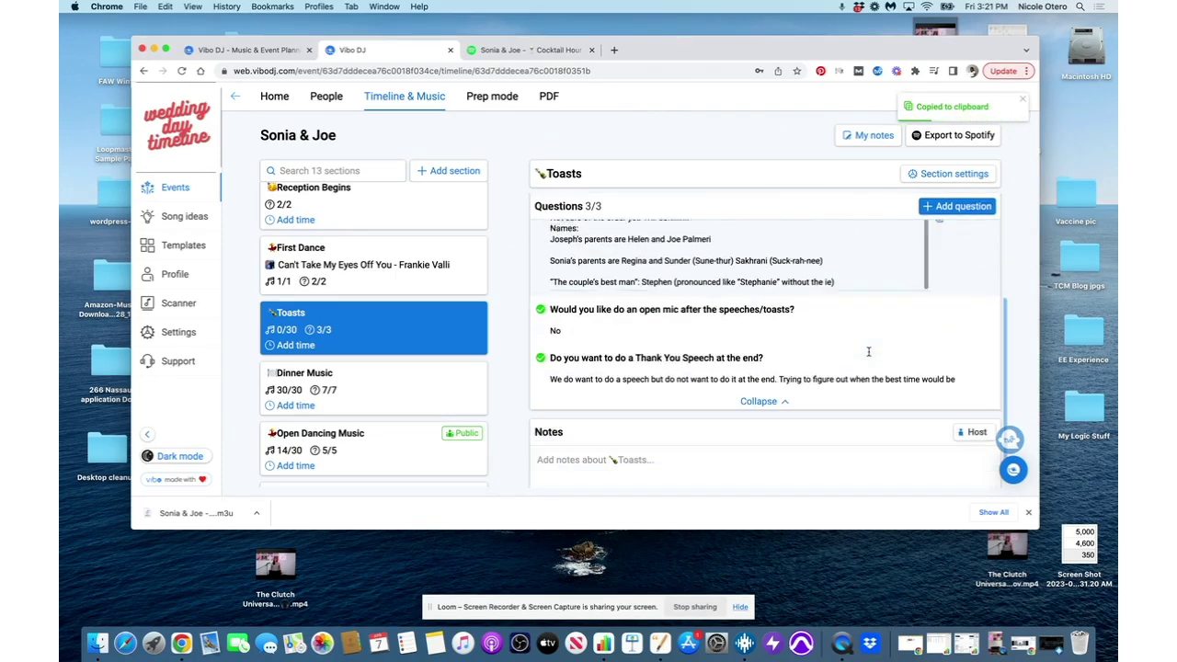
{"action": "left_click", "coordinate": [560, 447]}
{"action": "key", "text": "super+v"}
{"action": "scroll", "coordinate": [651, 438], "scroll_direction": "down", "scroll_amount": 2}
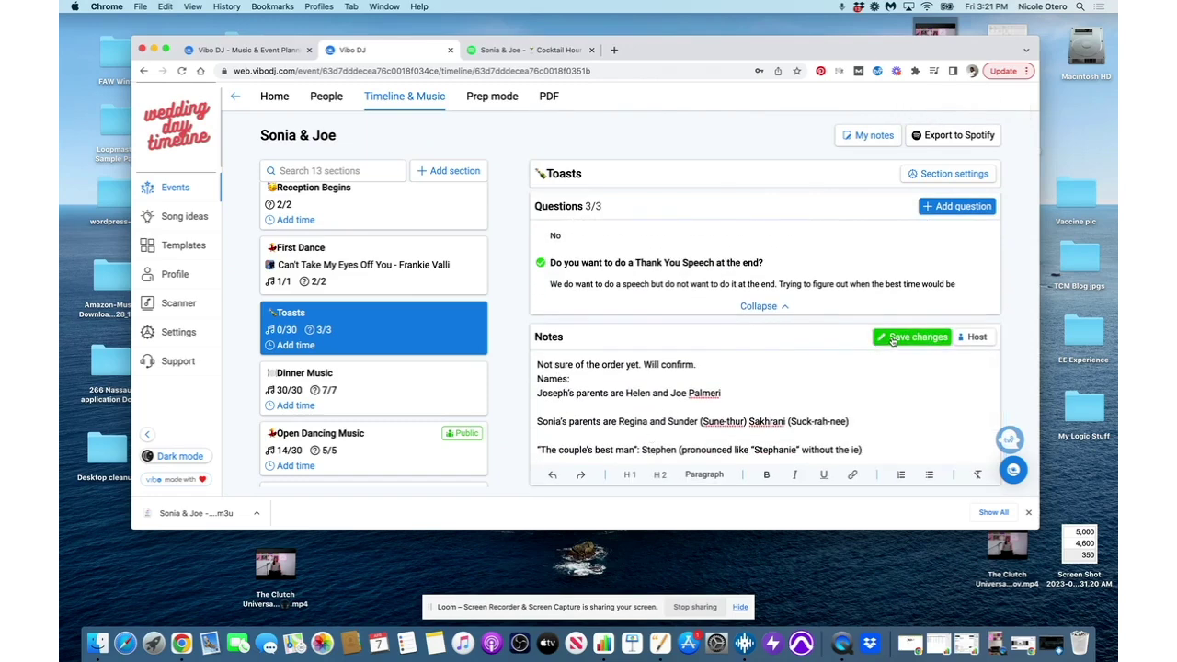
{"action": "left_click", "coordinate": [892, 339]}
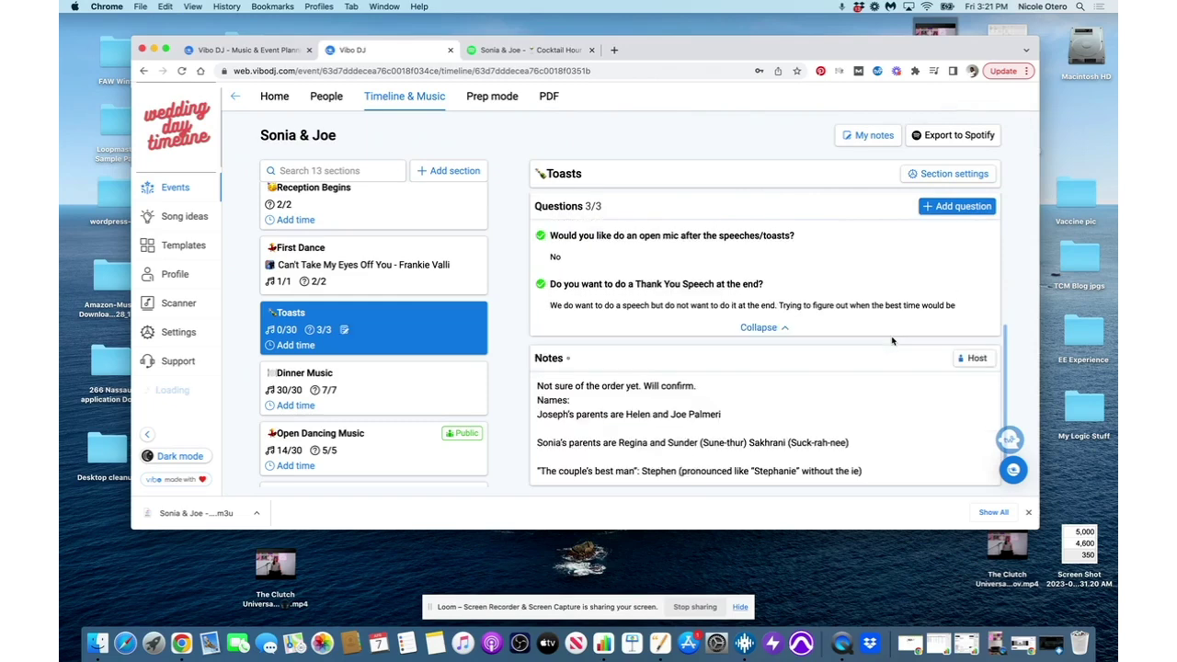
Download Sonia & Joe.pdf with Preset DJ and Medium text size, then close the options
{"action": "left_click", "coordinate": [549, 95]}
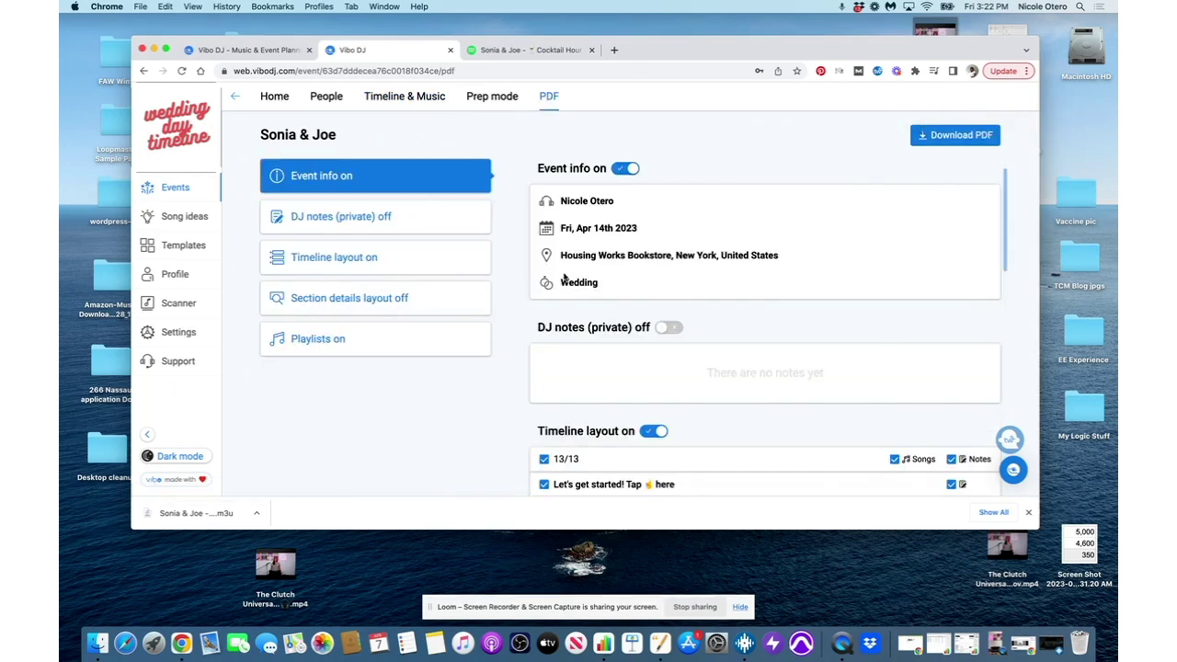
{"action": "scroll", "coordinate": [564, 279], "scroll_direction": "down", "scroll_amount": 5}
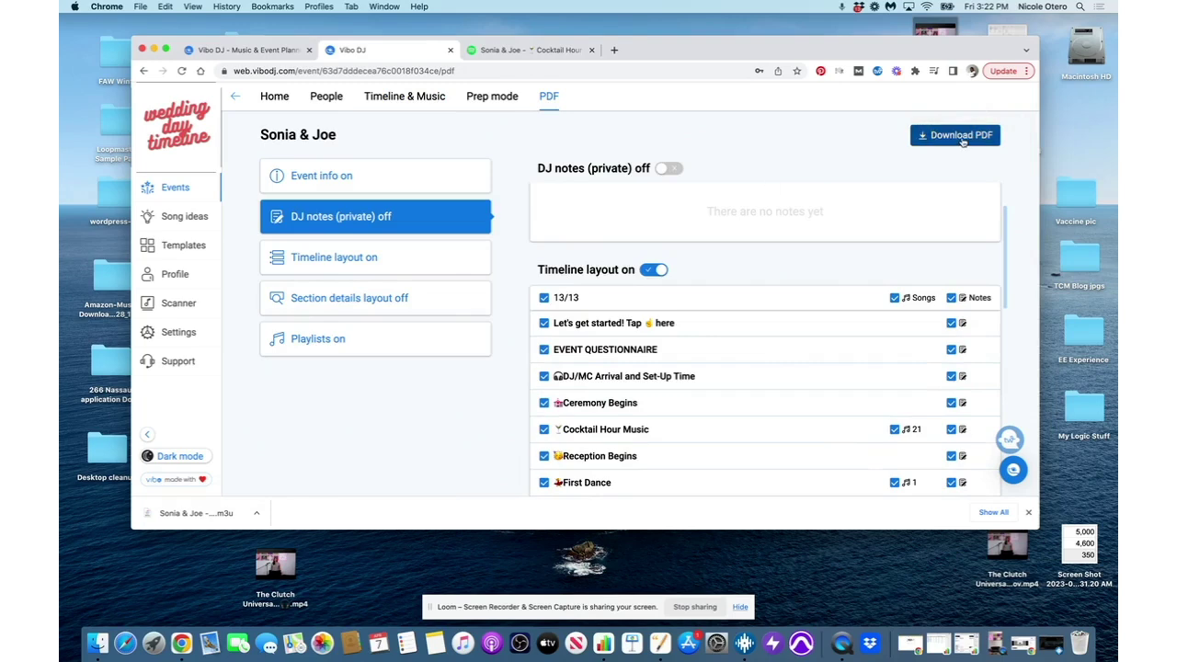
{"action": "left_click", "coordinate": [961, 136]}
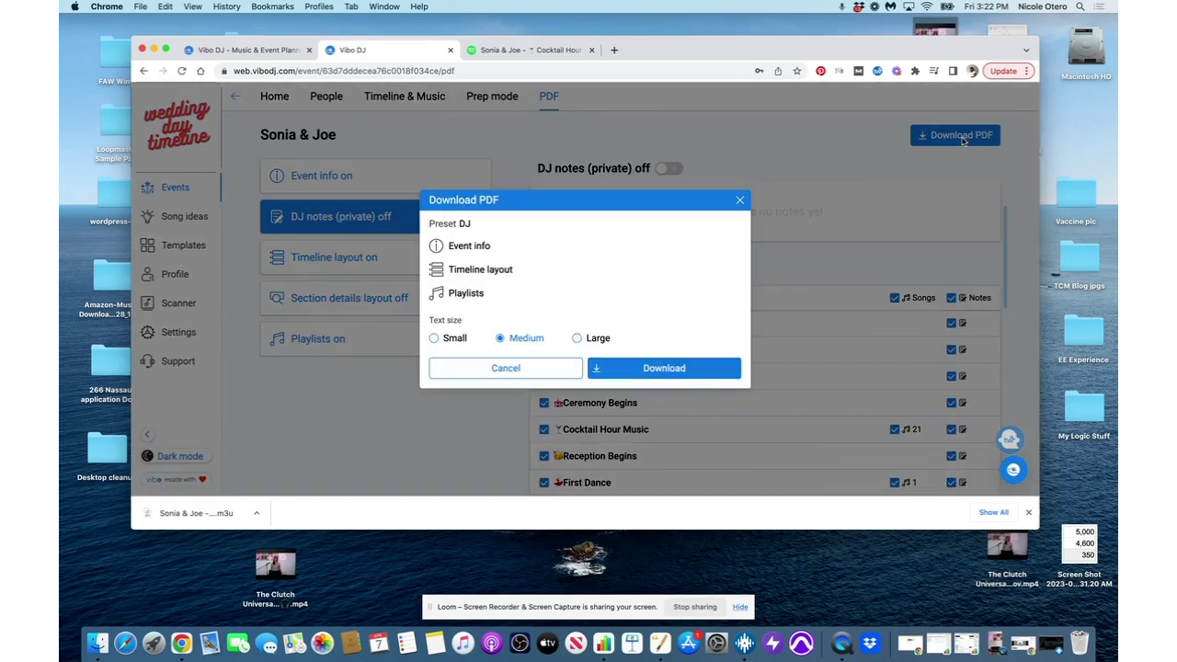
{"action": "left_click", "coordinate": [681, 369]}
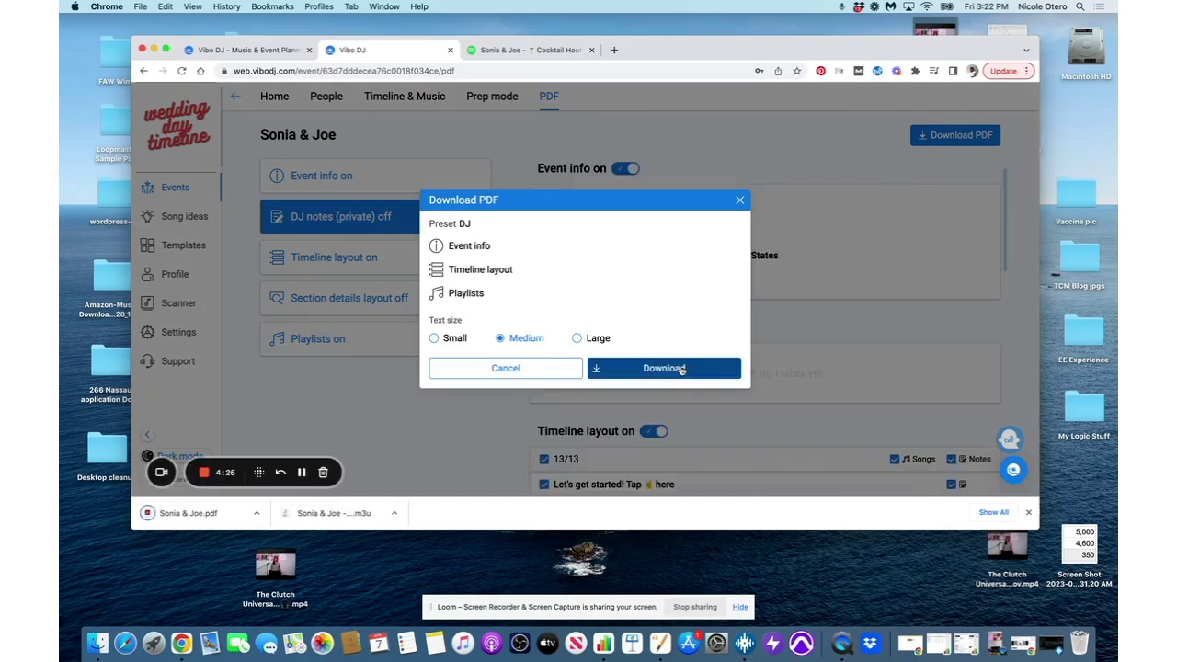
{"action": "left_click", "coordinate": [740, 200]}
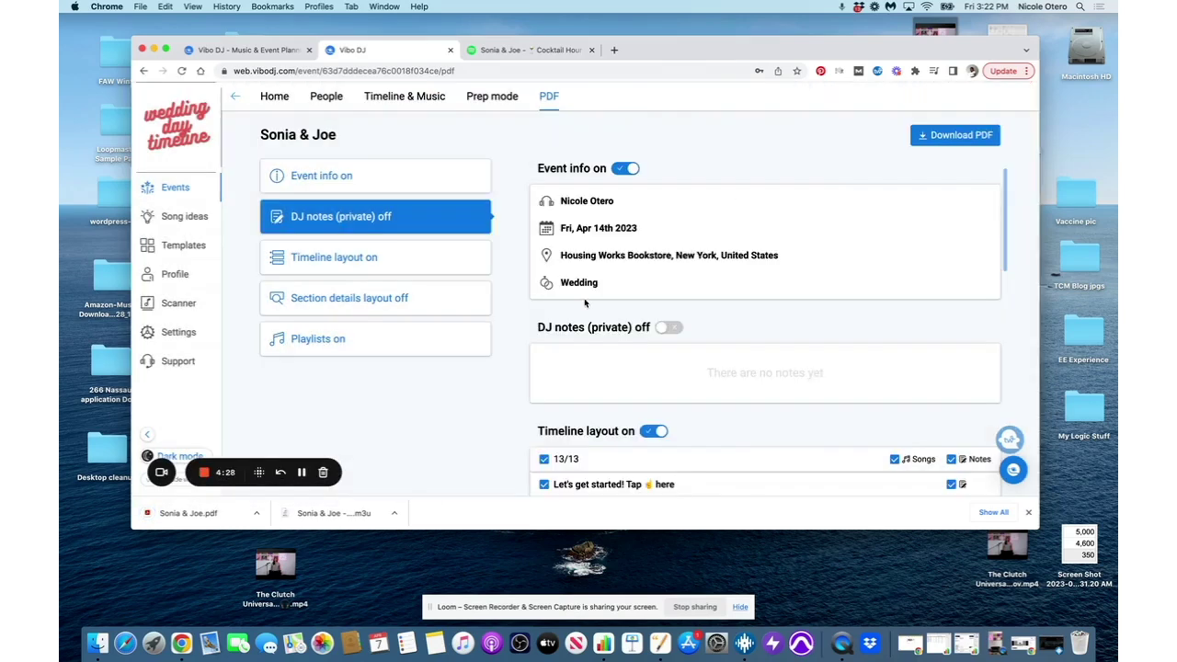
Open Sonia & Joe.pdf from the downloads bar and scroll through its timeline and Don't Play pages
{"action": "left_click", "coordinate": [209, 517]}
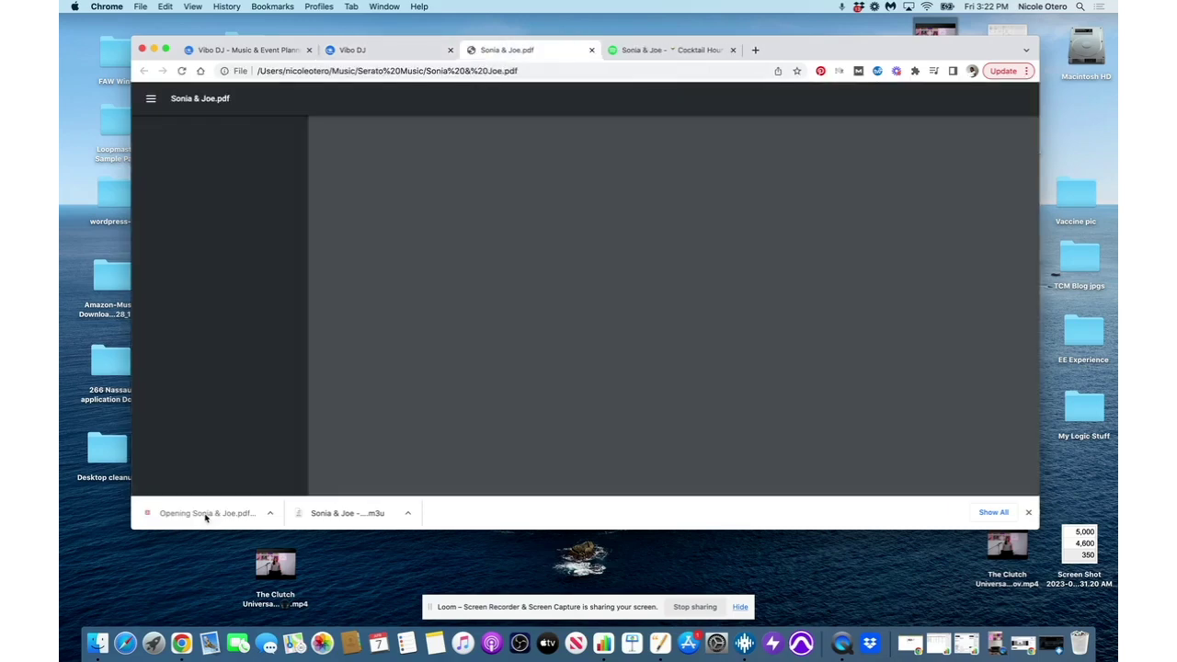
{"action": "scroll", "coordinate": [709, 312], "scroll_direction": "down", "scroll_amount": 4}
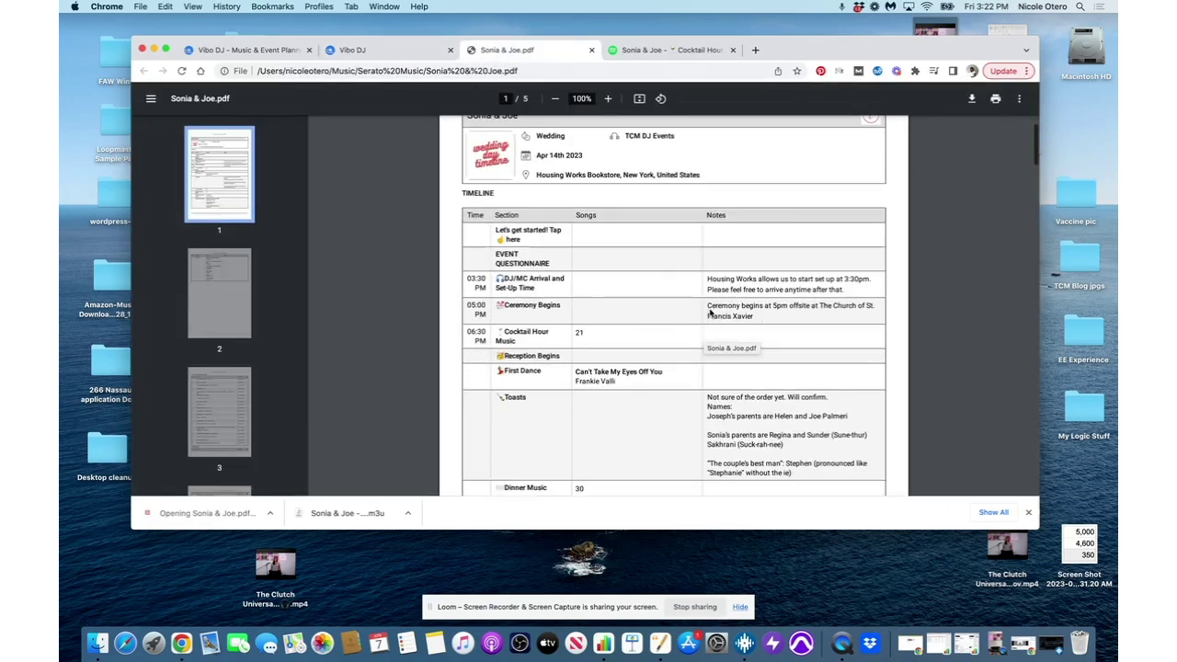
{"action": "scroll", "coordinate": [712, 281], "scroll_direction": "down", "scroll_amount": 5}
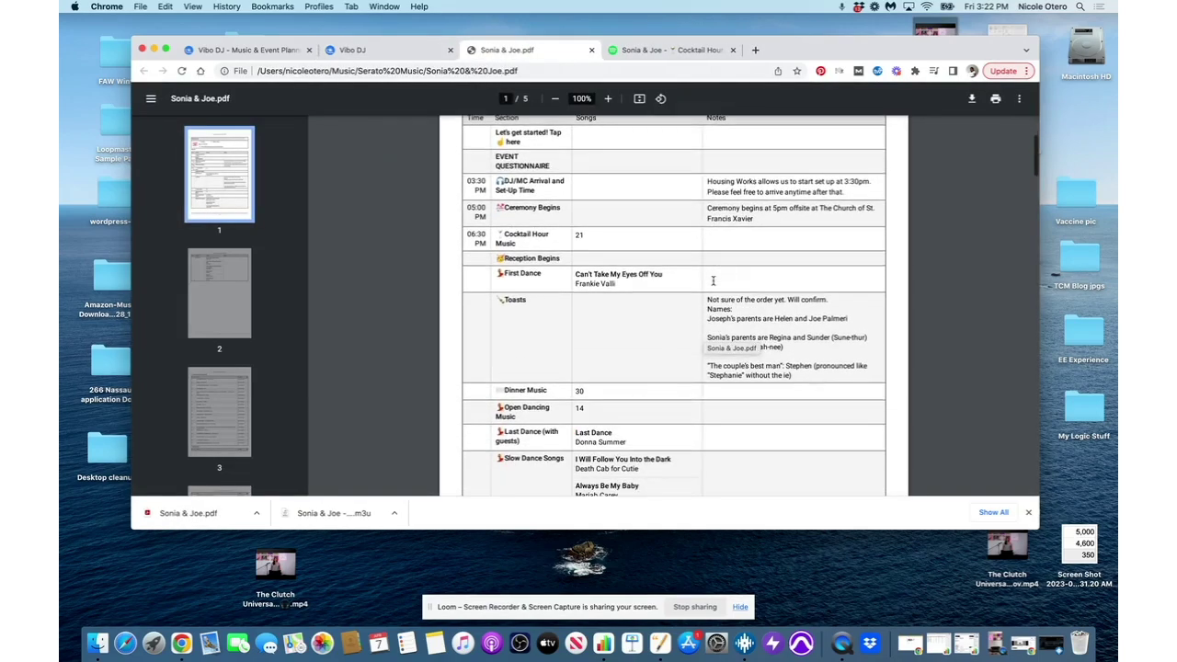
{"action": "scroll", "coordinate": [713, 280], "scroll_direction": "up", "scroll_amount": 8}
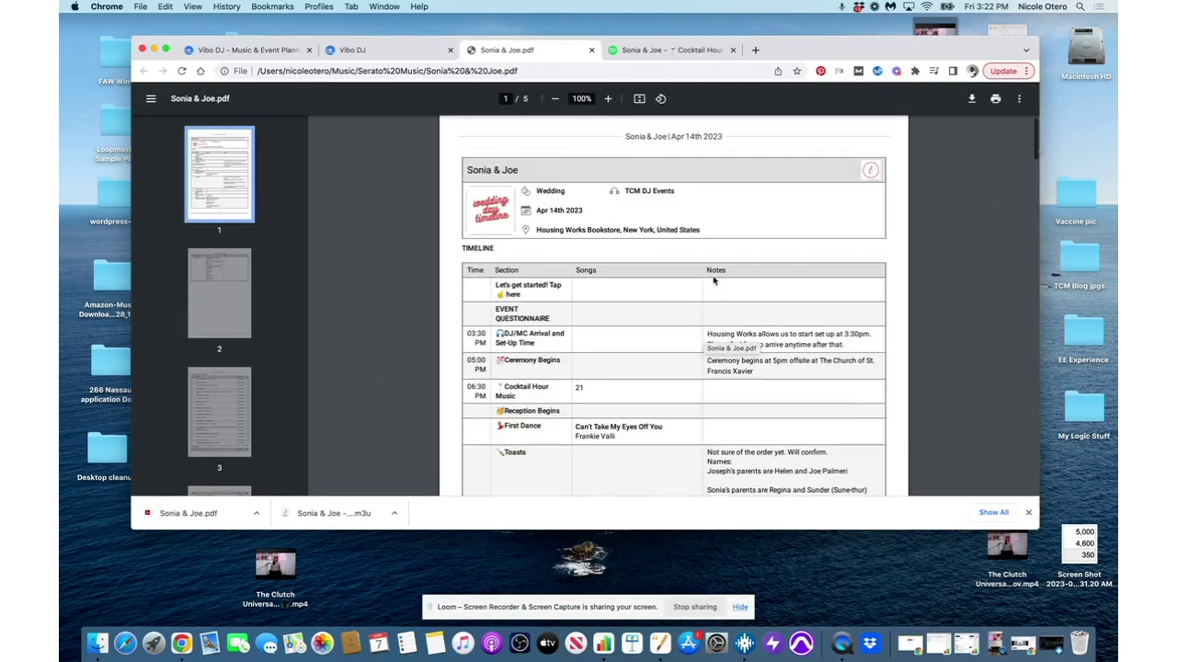
{"action": "scroll", "coordinate": [760, 368], "scroll_direction": "down", "scroll_amount": 3}
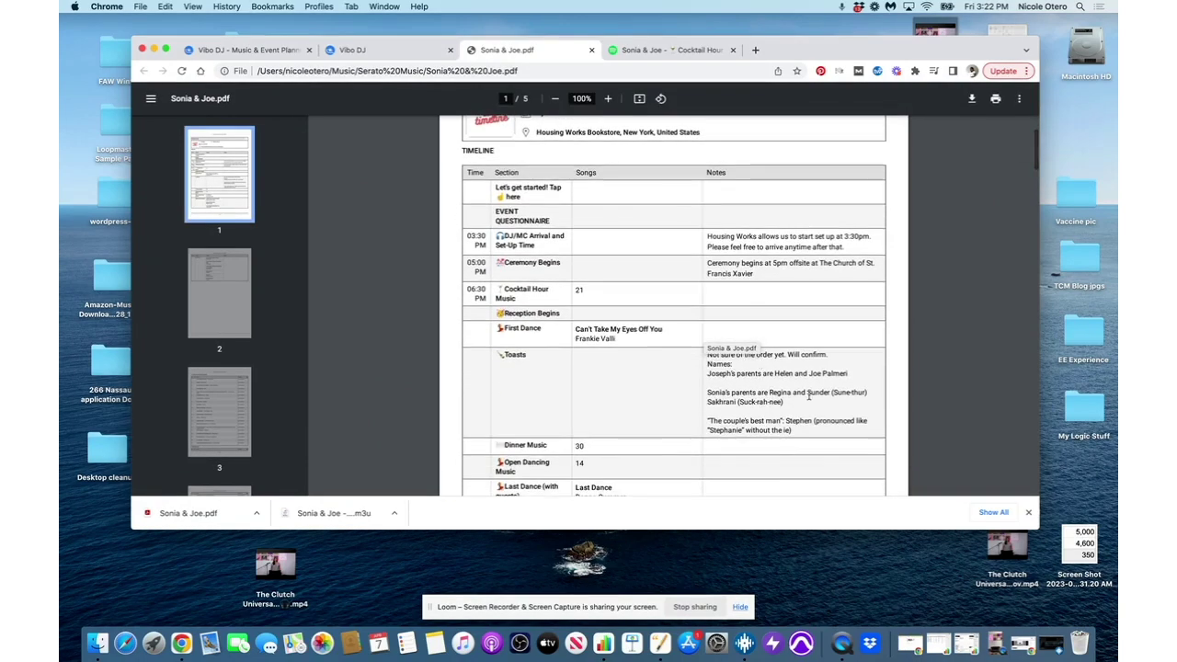
{"action": "scroll", "coordinate": [796, 388], "scroll_direction": "down", "scroll_amount": 15}
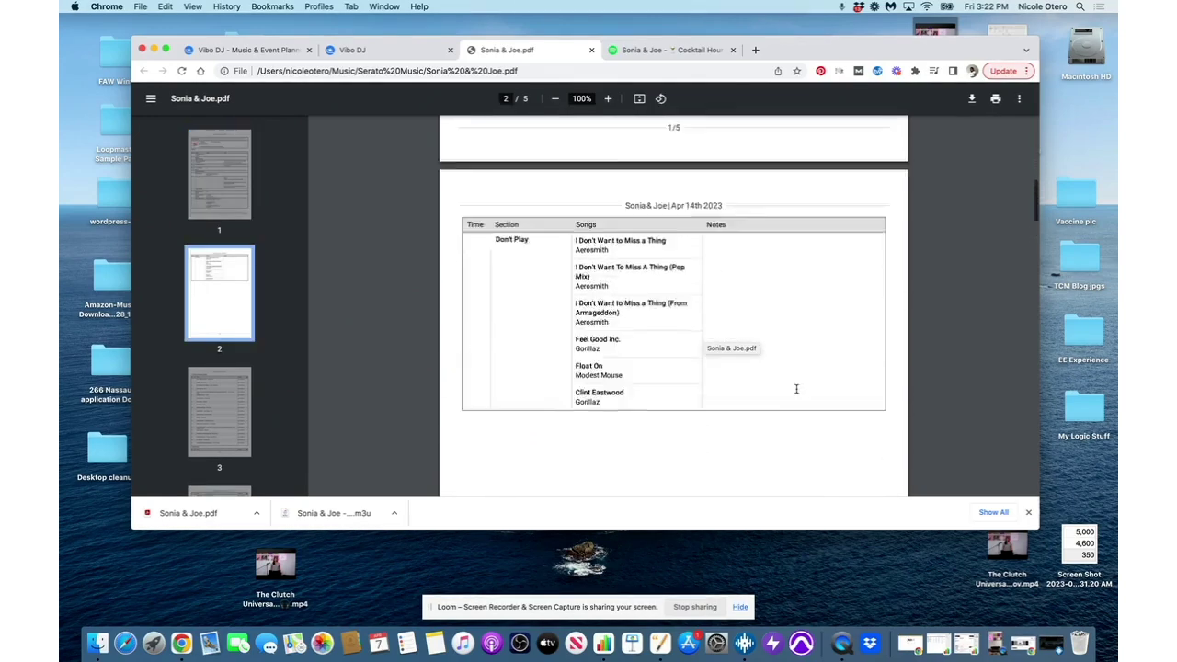
{"action": "scroll", "coordinate": [796, 389], "scroll_direction": "up", "scroll_amount": 10}
{"action": "scroll", "coordinate": [796, 388], "scroll_direction": "up", "scroll_amount": 4}
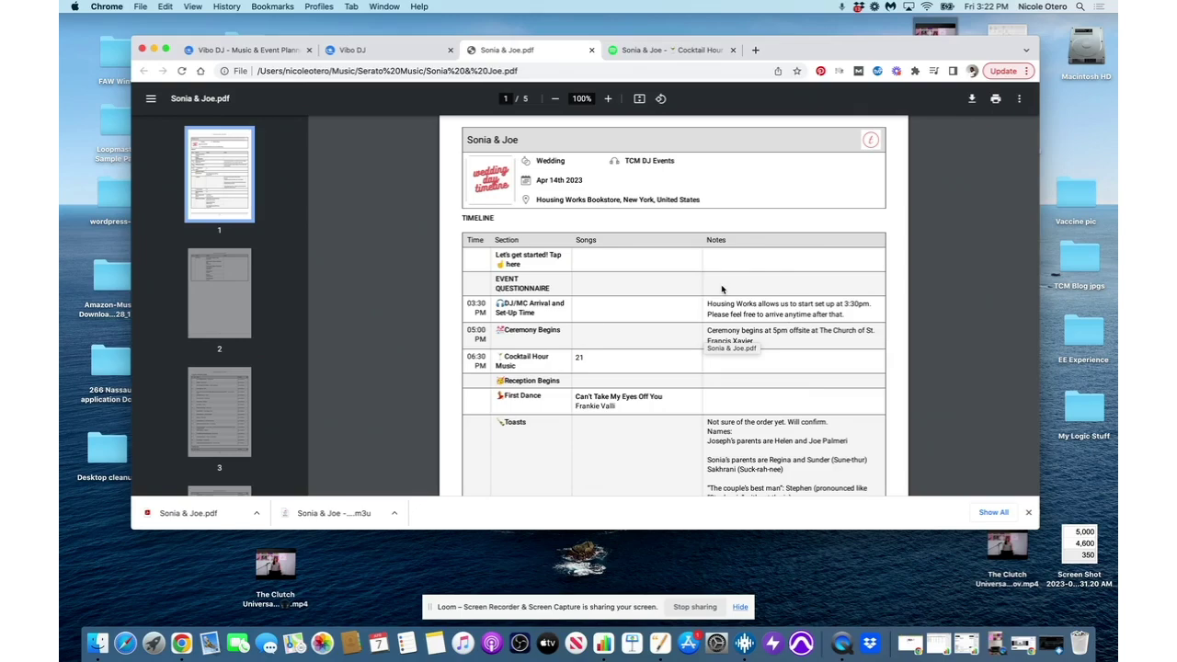
{"action": "scroll", "coordinate": [716, 386], "scroll_direction": "down", "scroll_amount": 3}
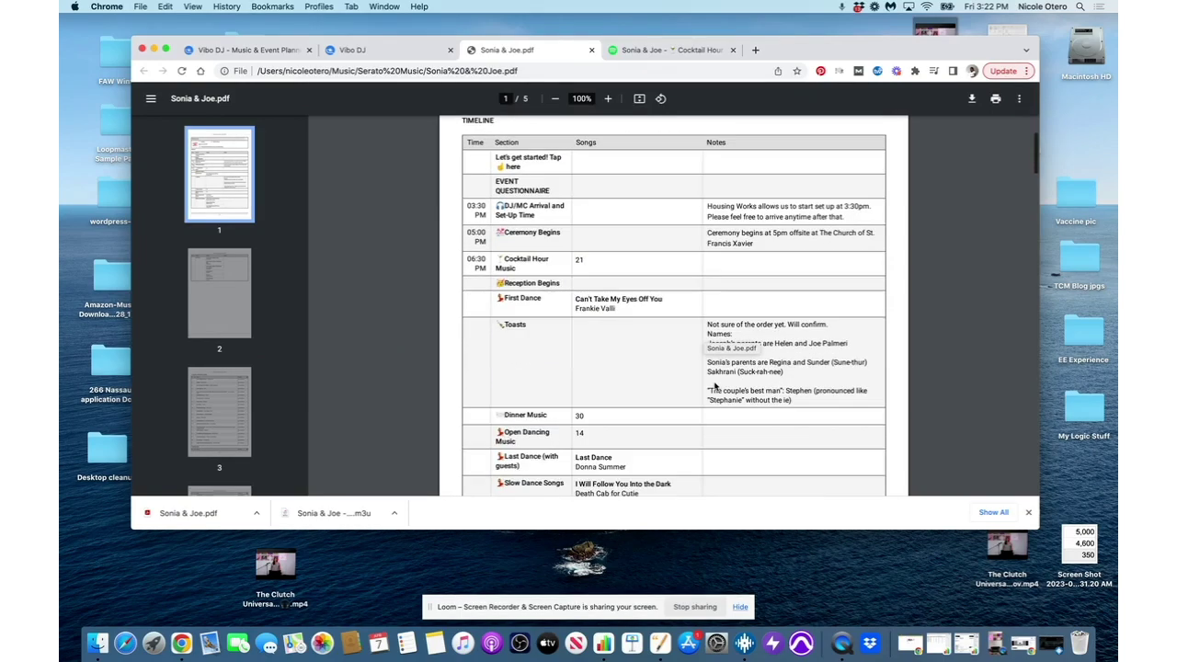
{"action": "scroll", "coordinate": [715, 386], "scroll_direction": "up", "scroll_amount": 5}
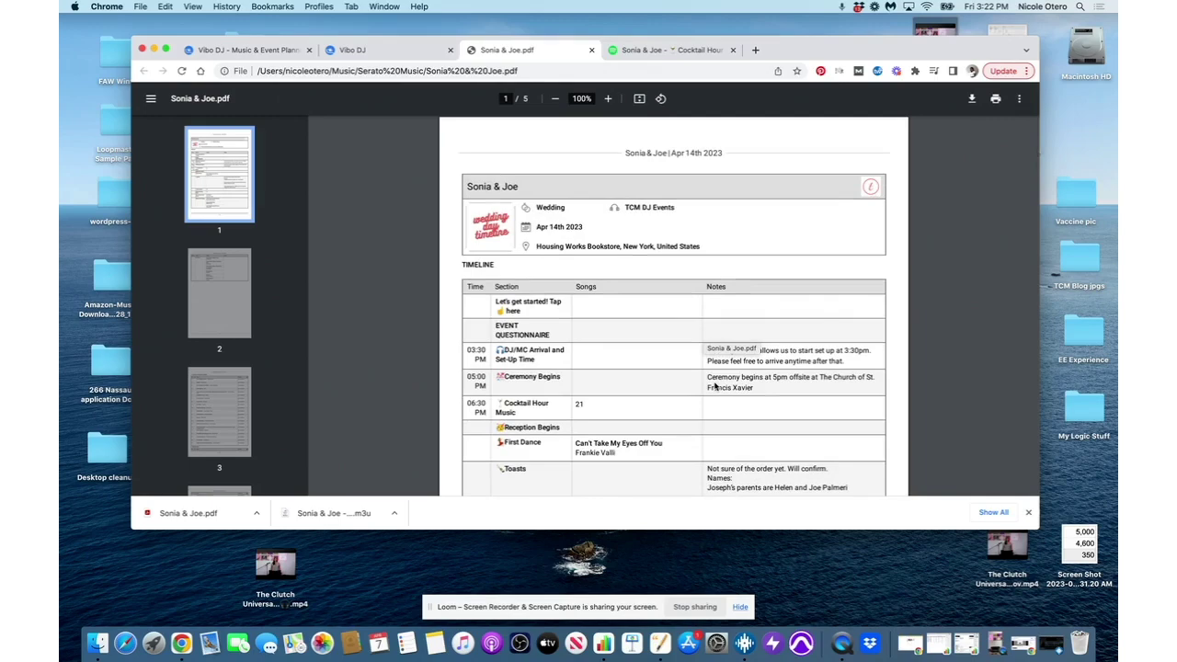
From the upcoming Events list, open the Ken & Alexandra Wedding on Sat, Apr 15th 2023
{"action": "left_click", "coordinate": [360, 52]}
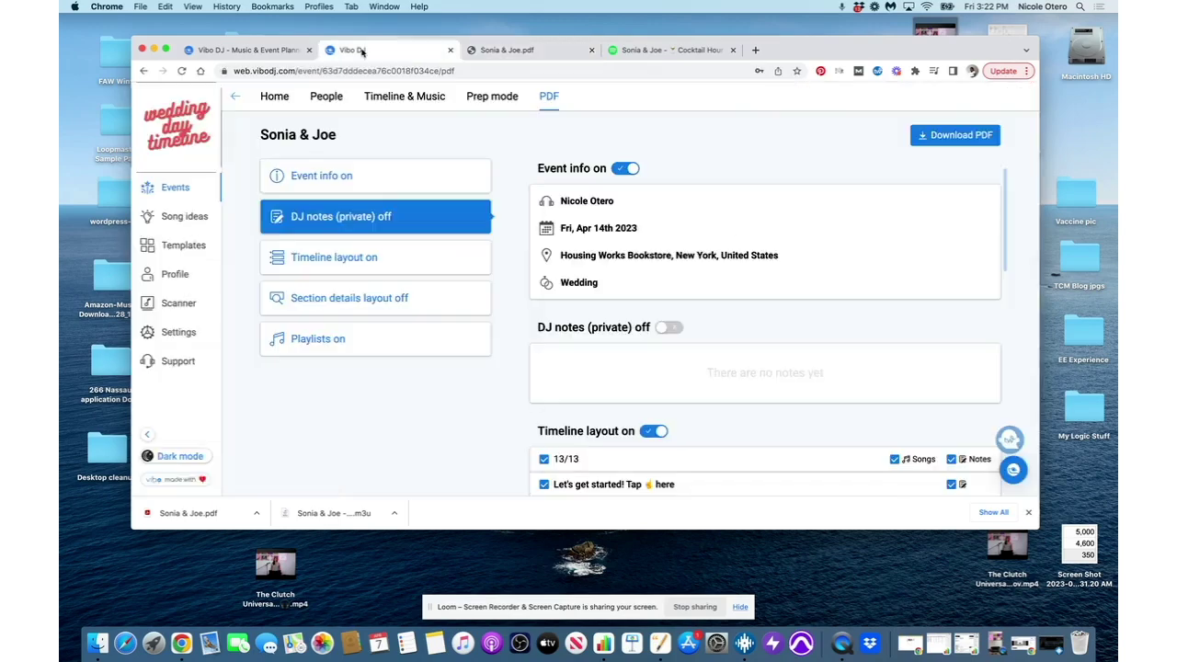
{"action": "left_click", "coordinate": [177, 189]}
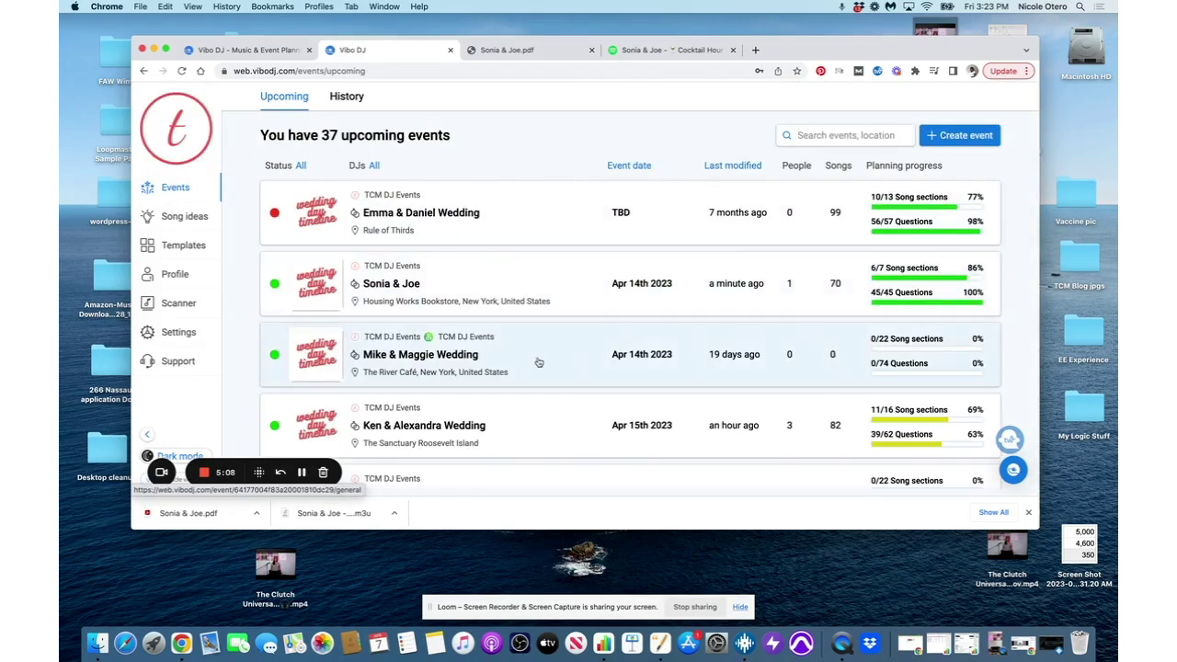
{"action": "scroll", "coordinate": [539, 362], "scroll_direction": "down", "scroll_amount": 2}
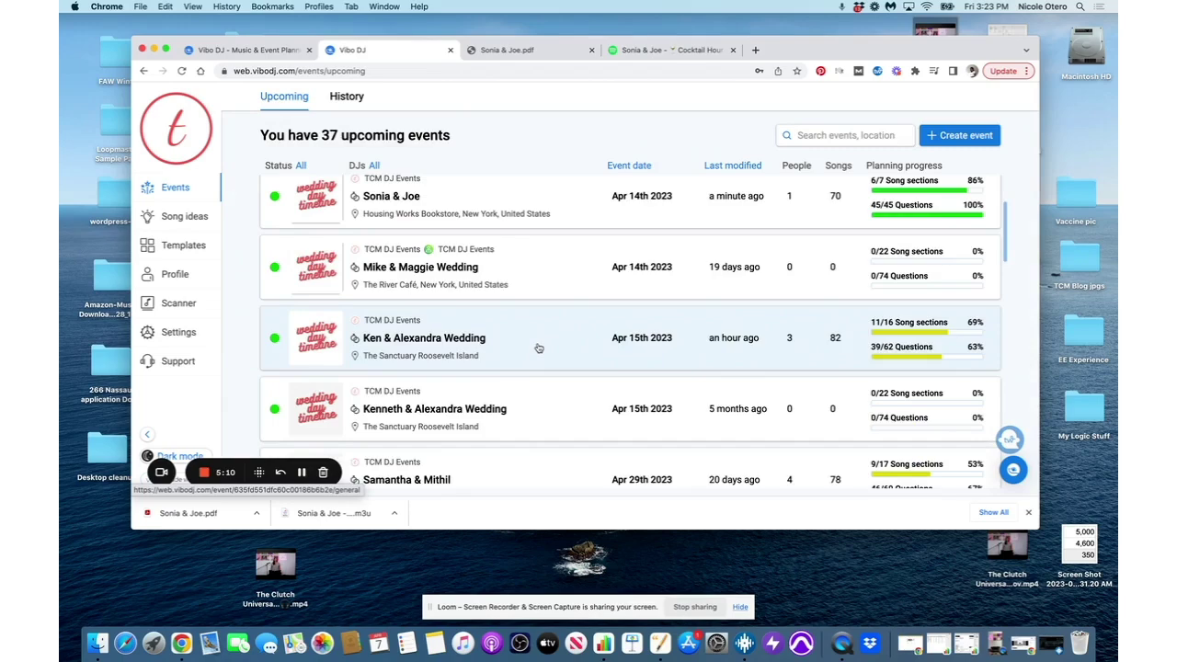
{"action": "left_click", "coordinate": [539, 348]}
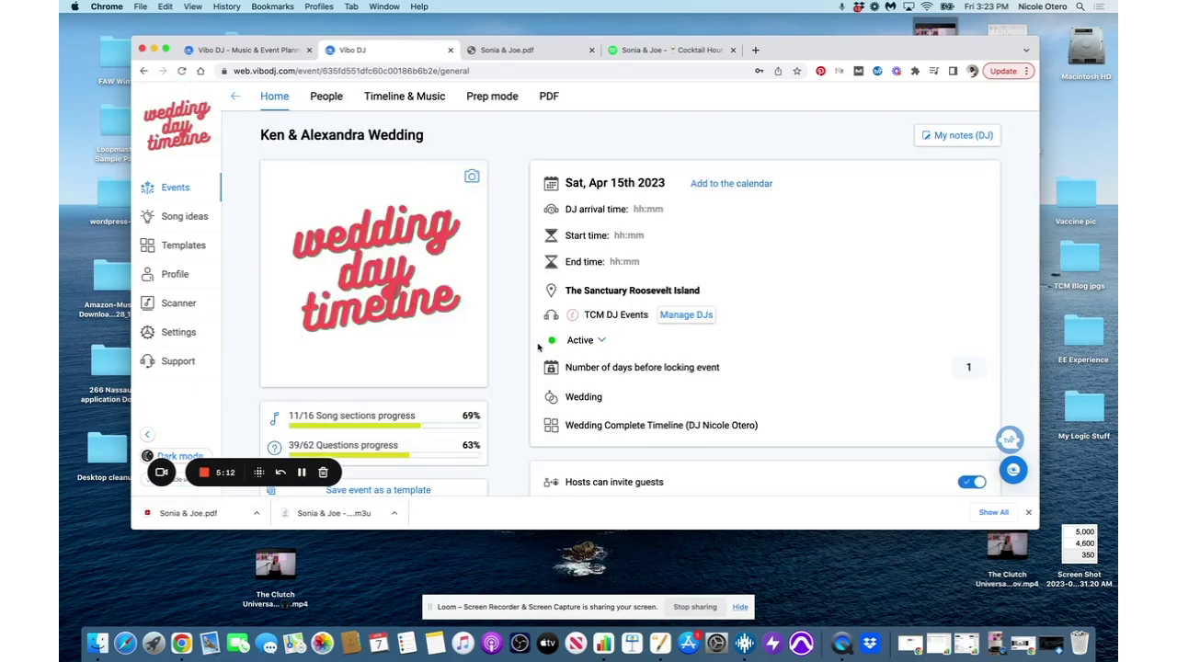
{"action": "scroll", "coordinate": [606, 355], "scroll_direction": "down", "scroll_amount": 4}
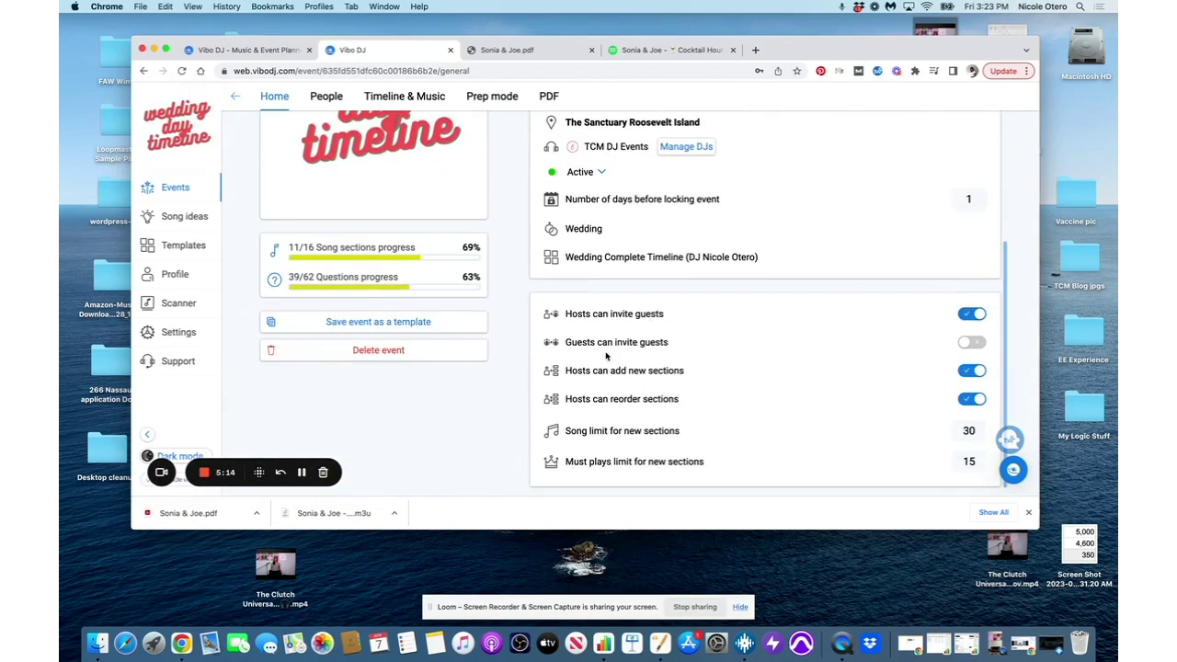
{"action": "scroll", "coordinate": [606, 356], "scroll_direction": "up", "scroll_amount": 4}
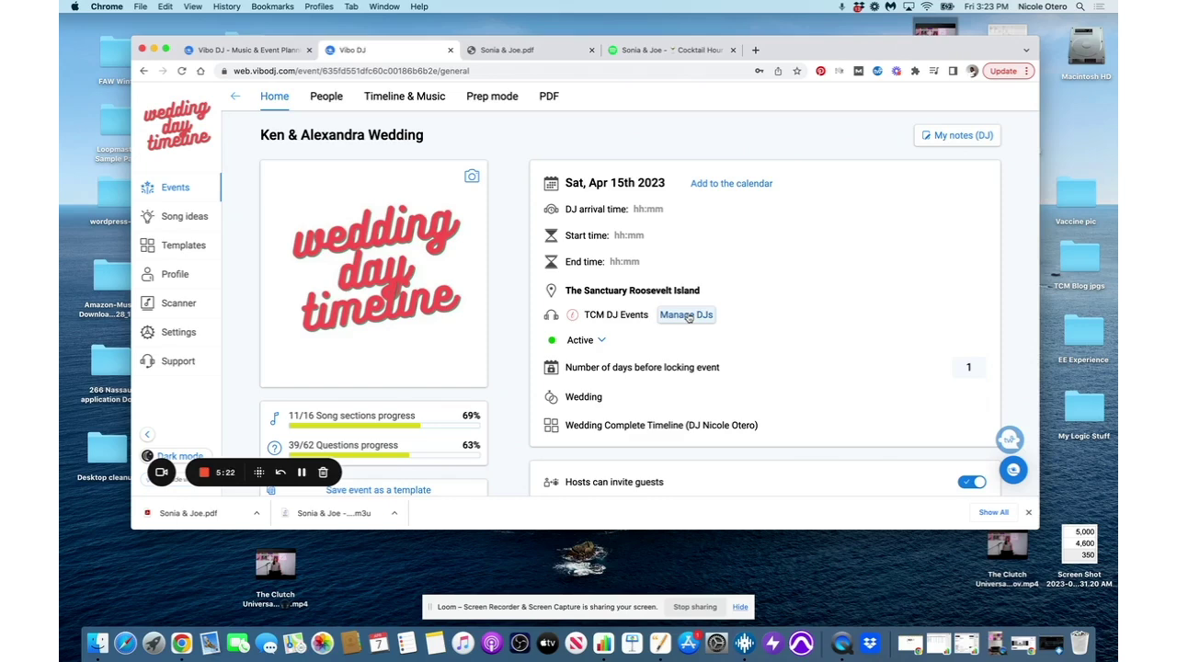
{"action": "left_click", "coordinate": [687, 315]}
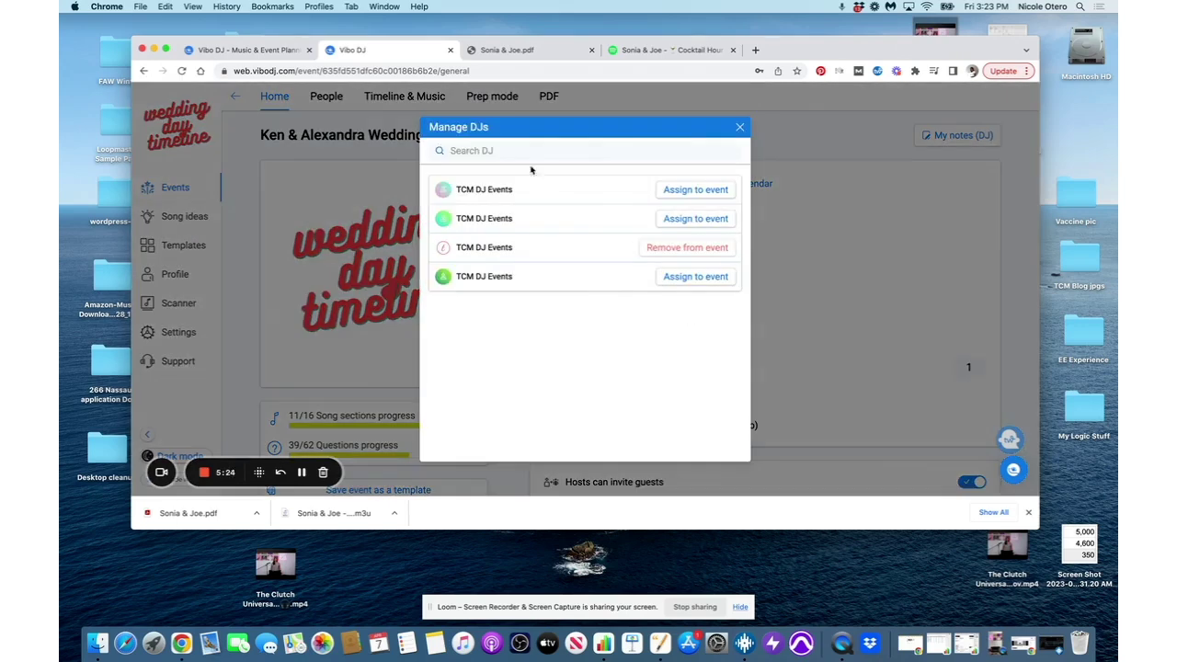
{"action": "left_click", "coordinate": [511, 151]}
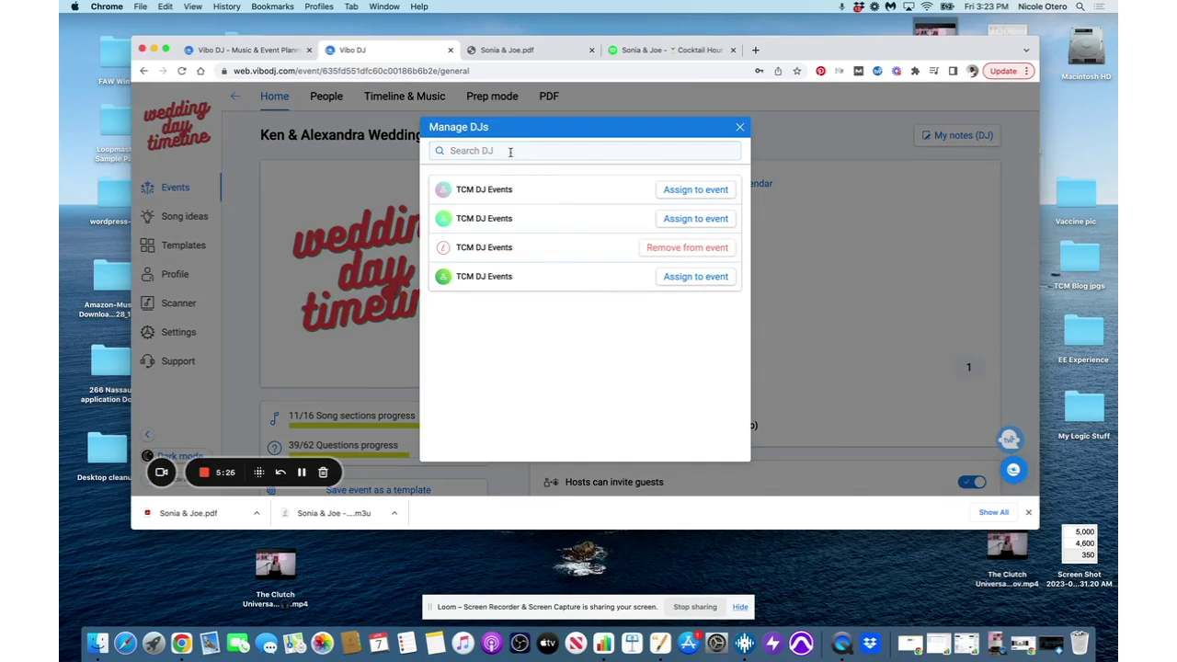
{"action": "type", "text": "dj je"}
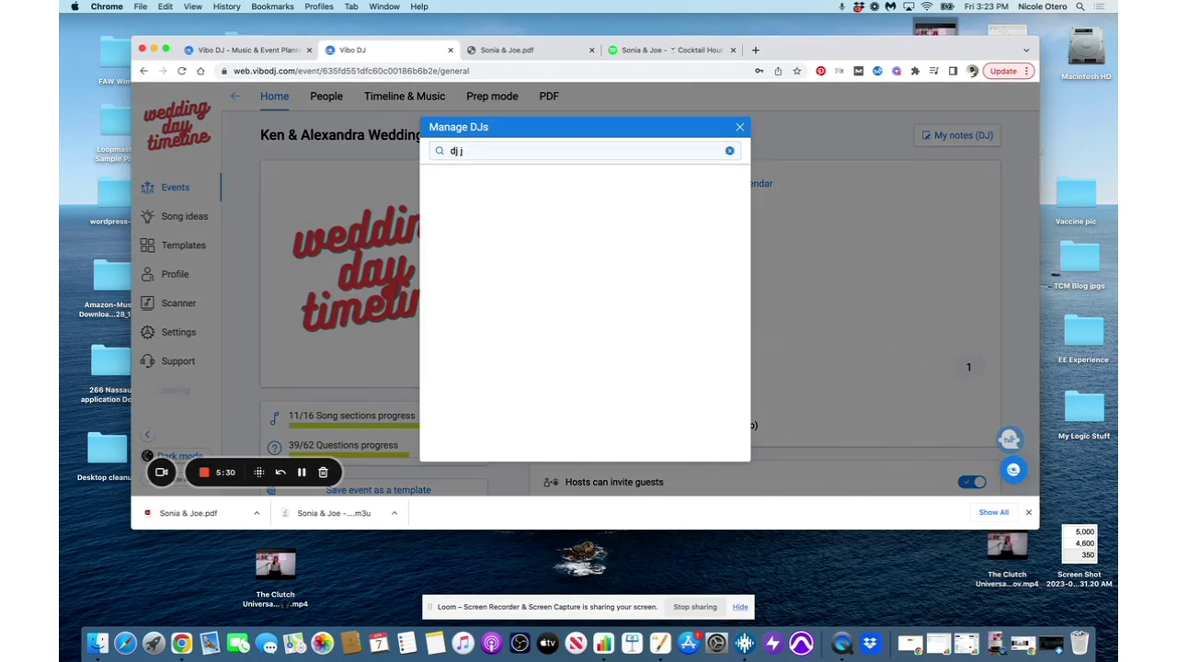
{"action": "key", "text": "BackSpace"}
{"action": "key", "text": "BackSpace"}
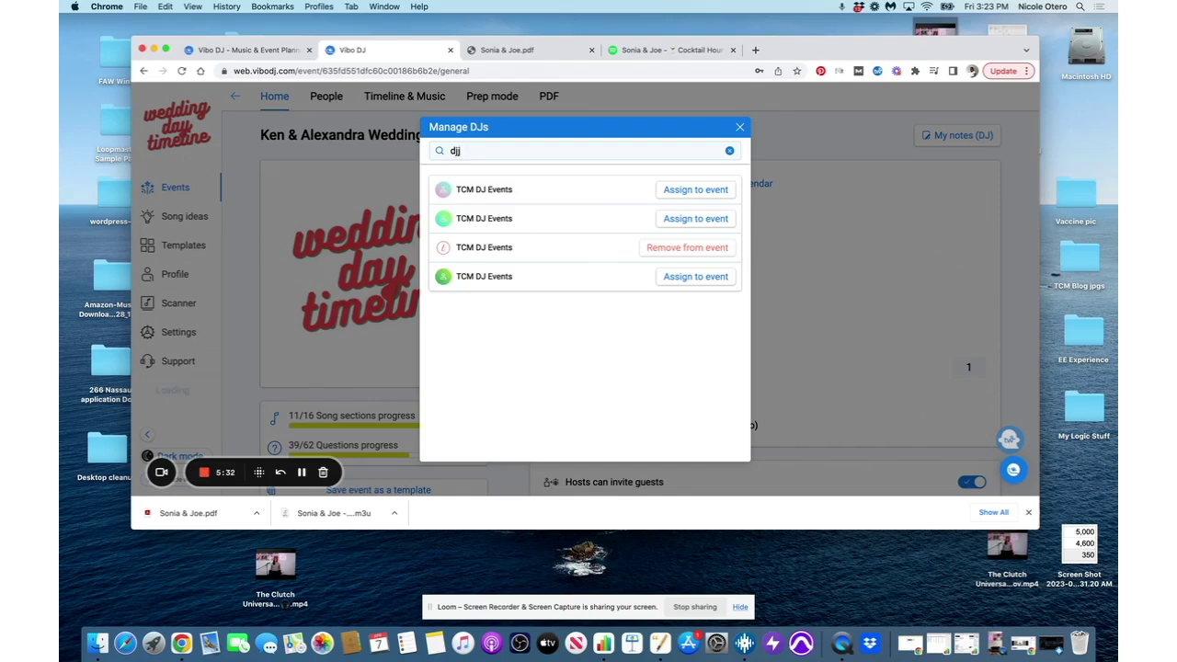
{"action": "key", "text": "BackSpace"}
{"action": "key", "text": "BackSpace"}
{"action": "key", "text": "BackSpace"}
{"action": "key", "text": "BackSpace"}
{"action": "type", "text": "ozz"}
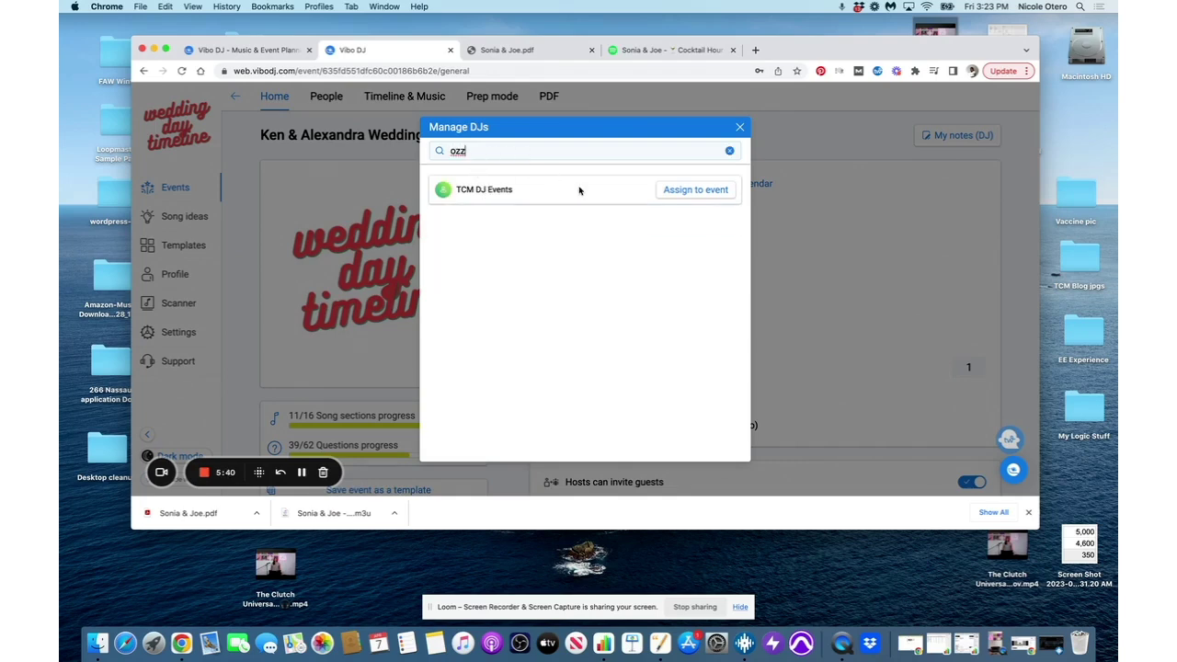
{"action": "left_click", "coordinate": [729, 150]}
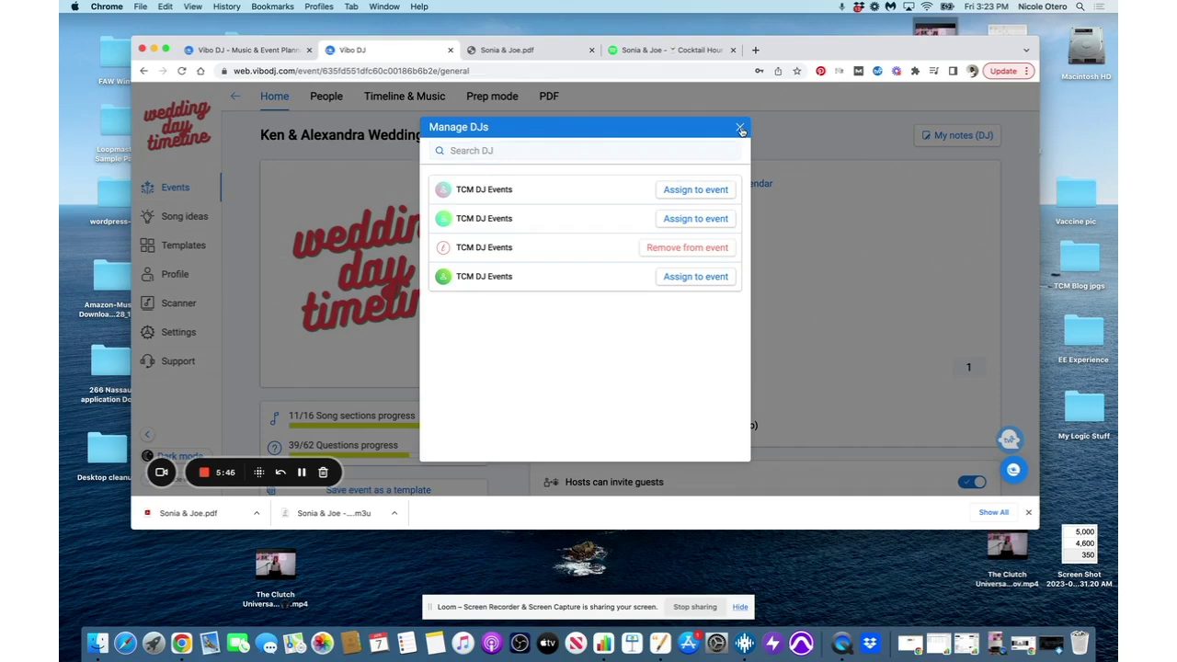
{"action": "left_click", "coordinate": [740, 129]}
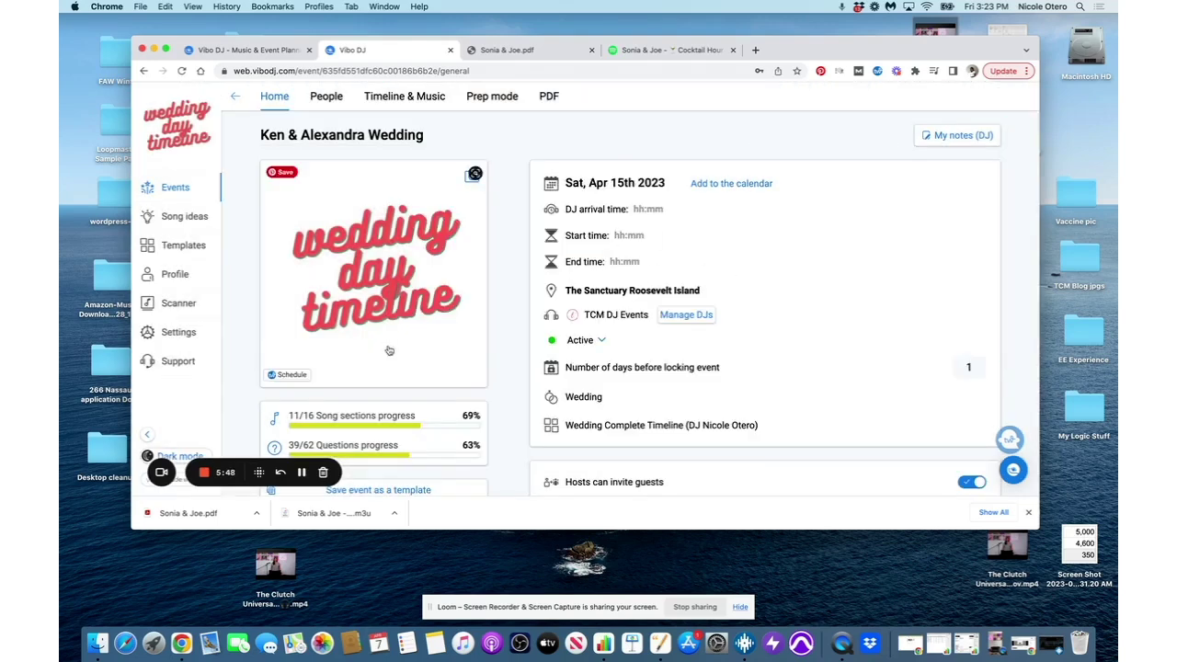
Open the Ken & Alexandra Wedding's Timeline & Music sections
{"action": "scroll", "coordinate": [646, 335], "scroll_direction": "down", "scroll_amount": 1}
{"action": "scroll", "coordinate": [646, 350], "scroll_direction": "down", "scroll_amount": 5}
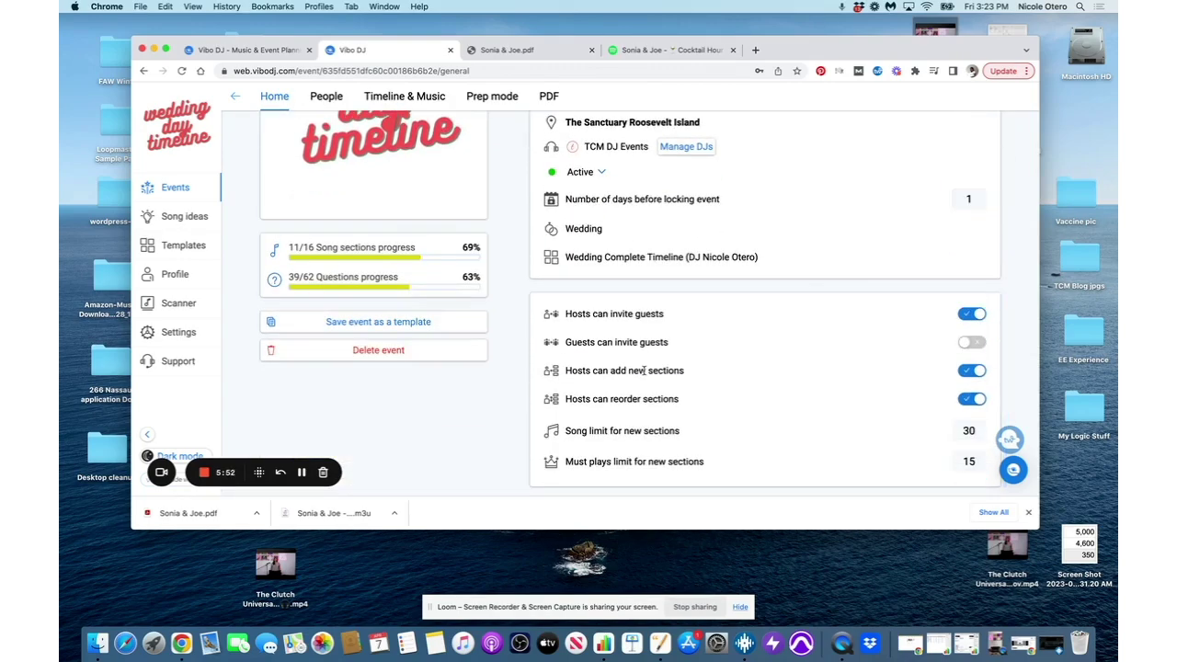
{"action": "scroll", "coordinate": [645, 370], "scroll_direction": "up", "scroll_amount": 5}
{"action": "scroll", "coordinate": [645, 370], "scroll_direction": "down", "scroll_amount": 5}
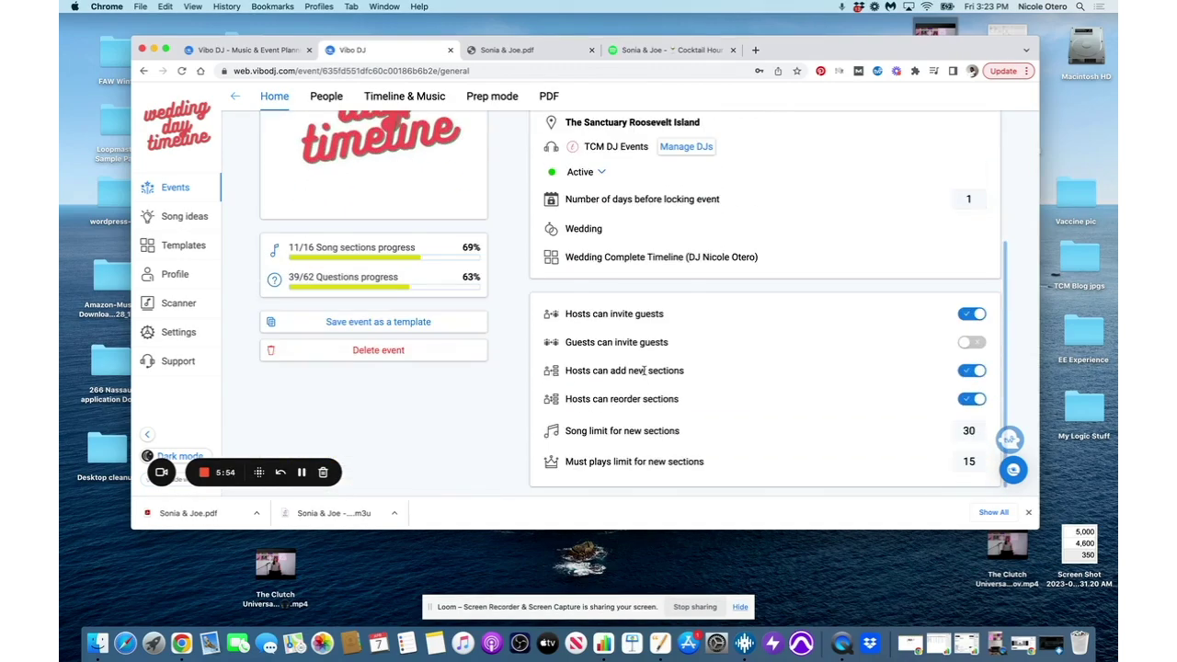
{"action": "scroll", "coordinate": [644, 371], "scroll_direction": "up", "scroll_amount": 1}
{"action": "scroll", "coordinate": [643, 371], "scroll_direction": "up", "scroll_amount": 3}
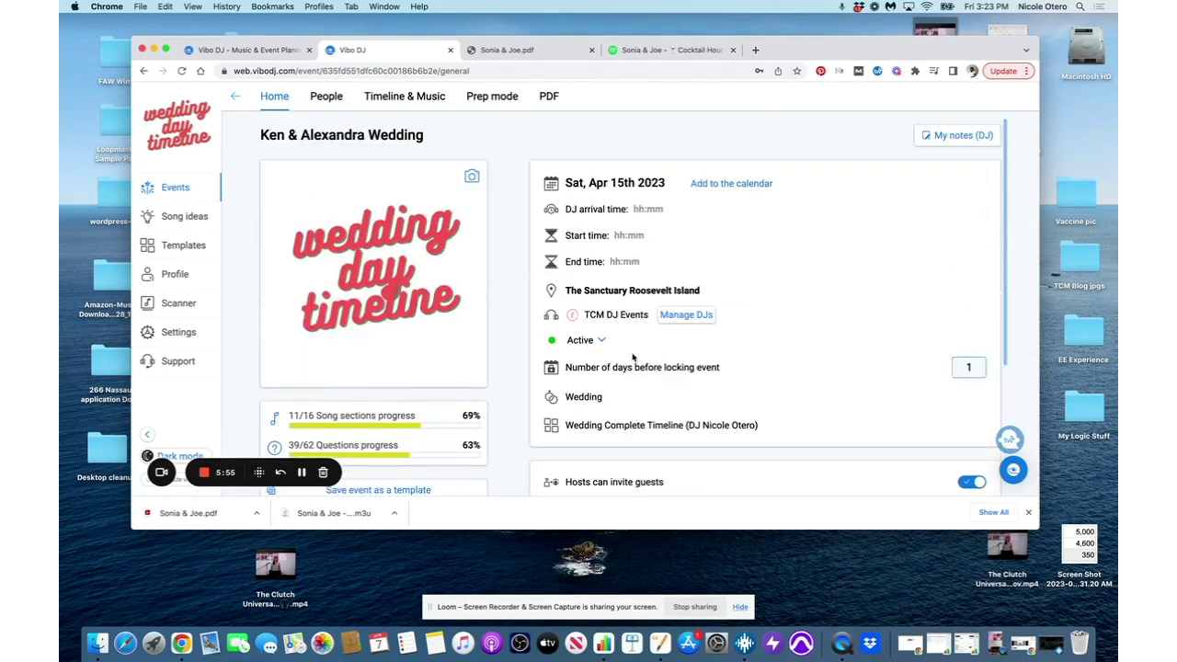
{"action": "left_click", "coordinate": [398, 98]}
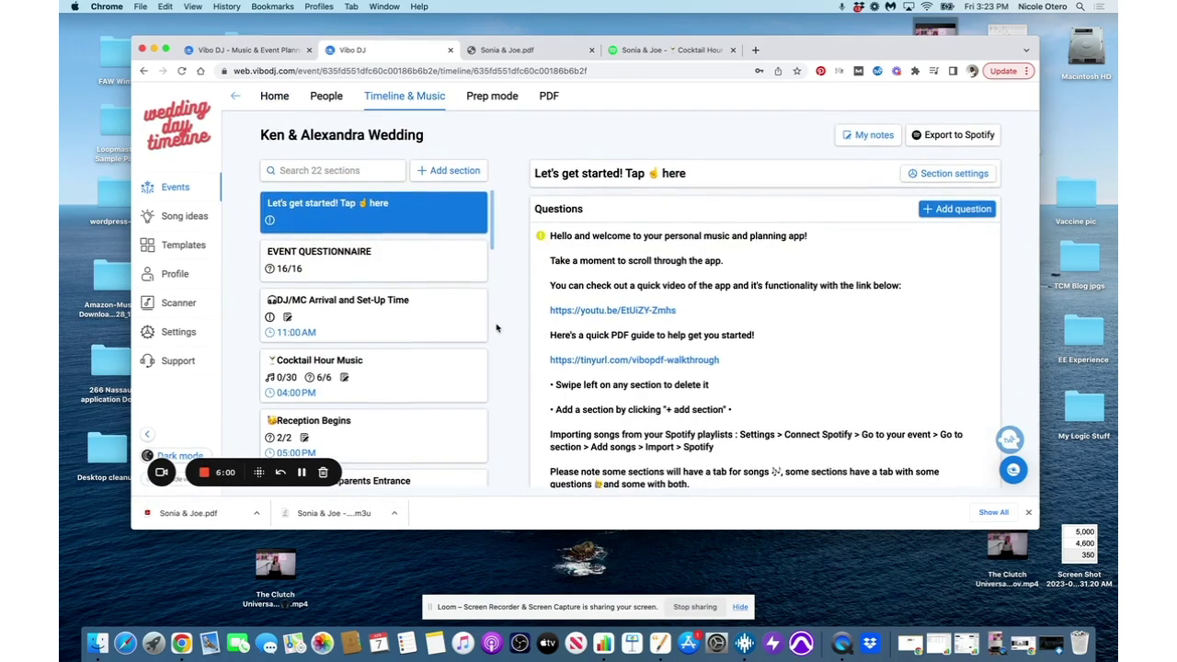
Switch to Prep mode, then view the PDF export settings covering all 22/22 sections
{"action": "scroll", "coordinate": [655, 355], "scroll_direction": "down", "scroll_amount": 3}
{"action": "scroll", "coordinate": [655, 355], "scroll_direction": "up", "scroll_amount": 5}
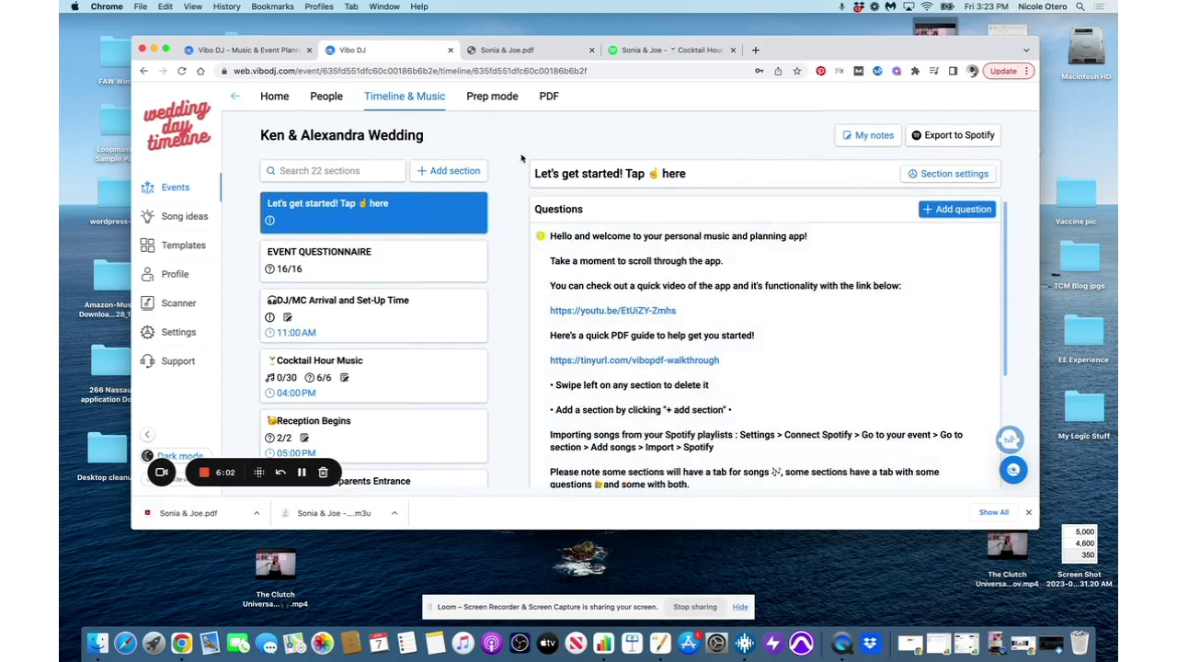
{"action": "left_click", "coordinate": [493, 98]}
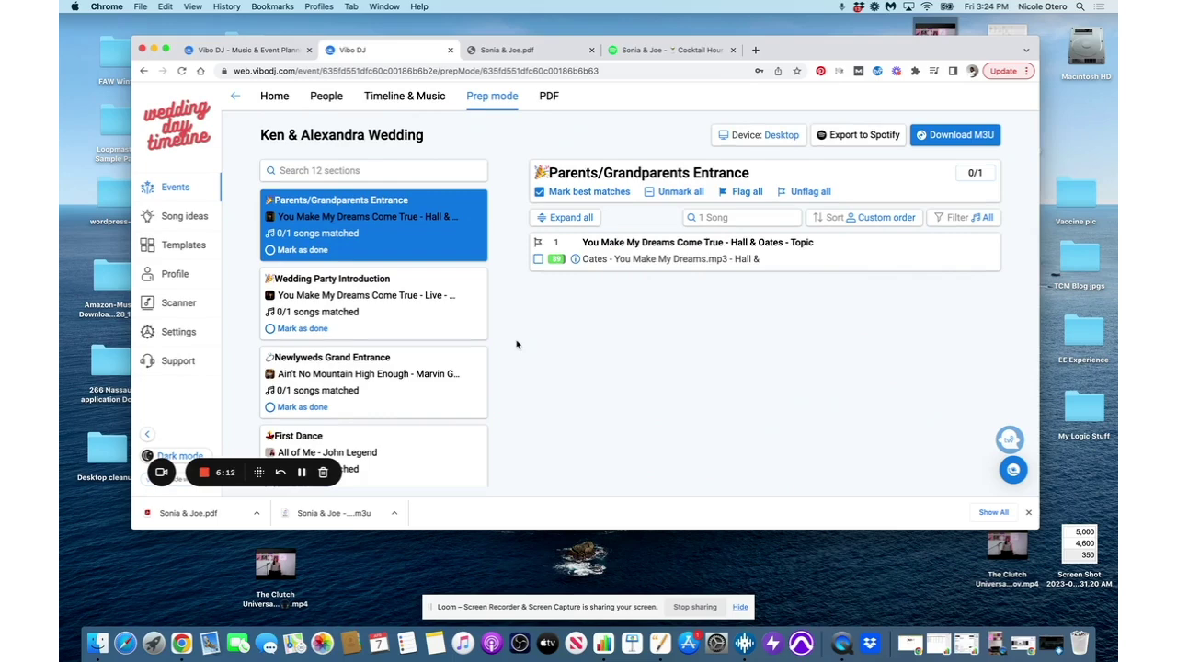
{"action": "left_click", "coordinate": [547, 97]}
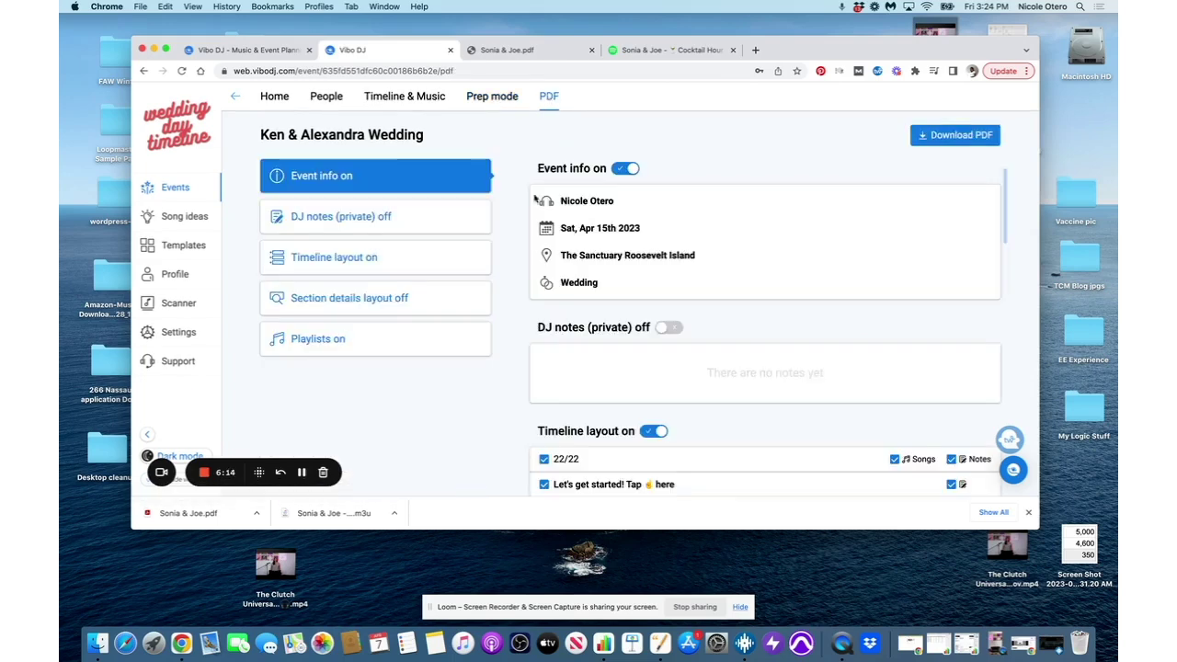
{"action": "scroll", "coordinate": [694, 417], "scroll_direction": "down", "scroll_amount": 3}
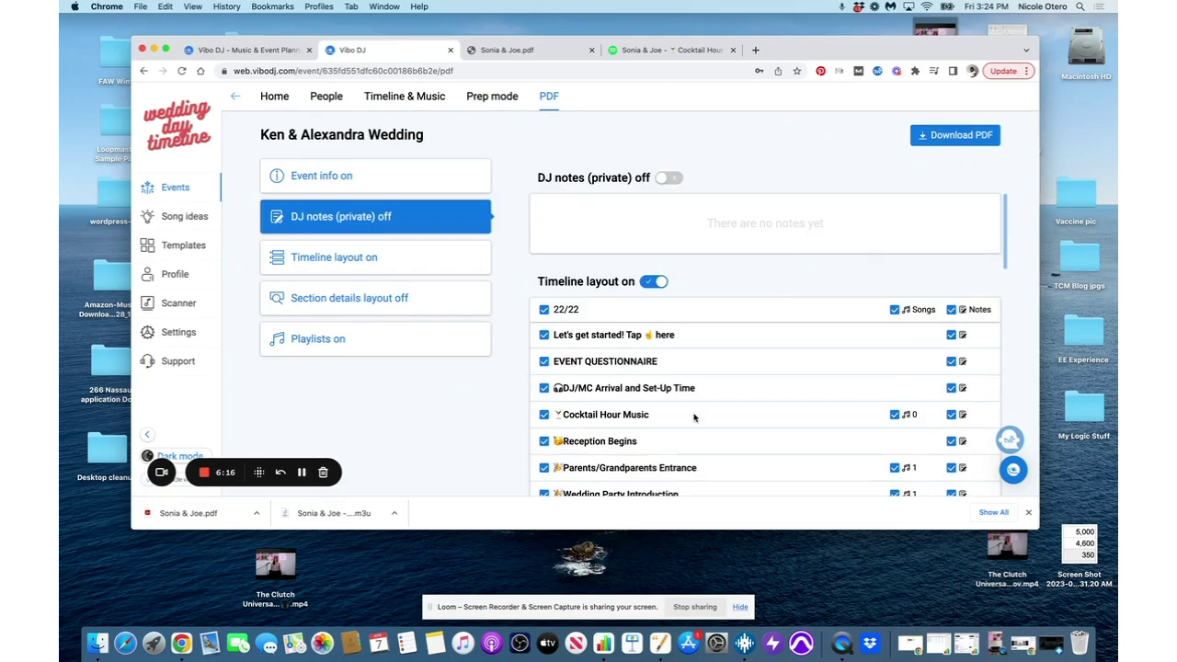
Scroll back up the Vibo DJ page
{"action": "scroll", "coordinate": [694, 418], "scroll_direction": "up", "scroll_amount": 3}
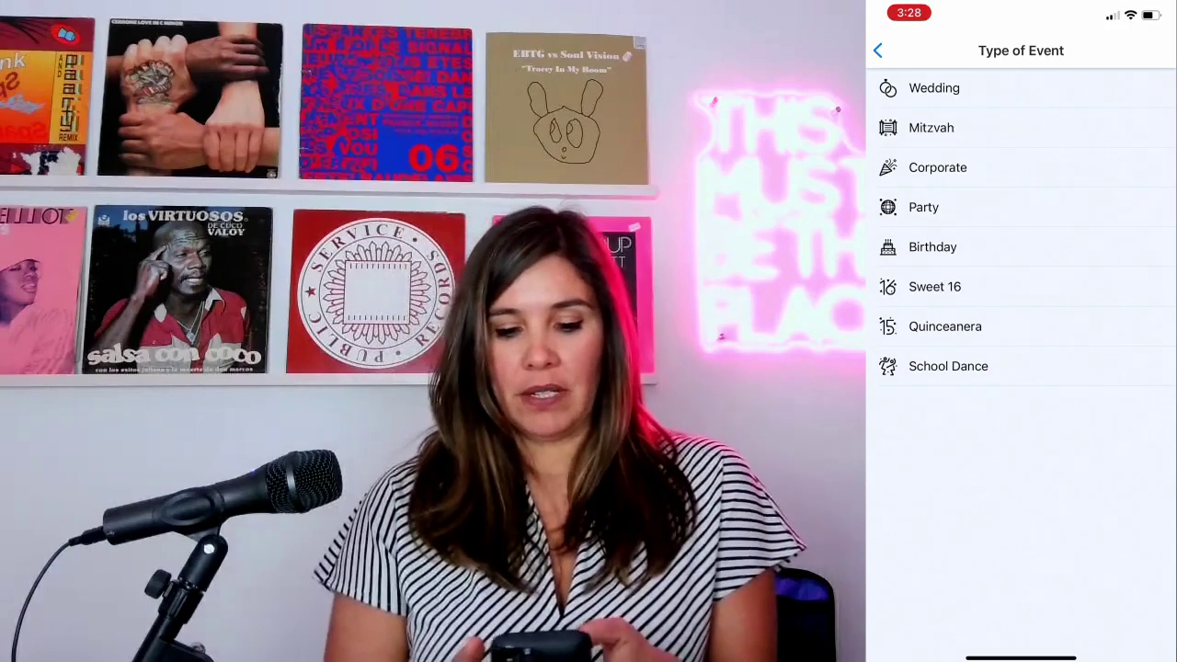
Choose Wedding as the event type and apply the Wedding Complete Timeline template from My Templates
{"action": "left_click", "coordinate": [934, 88]}
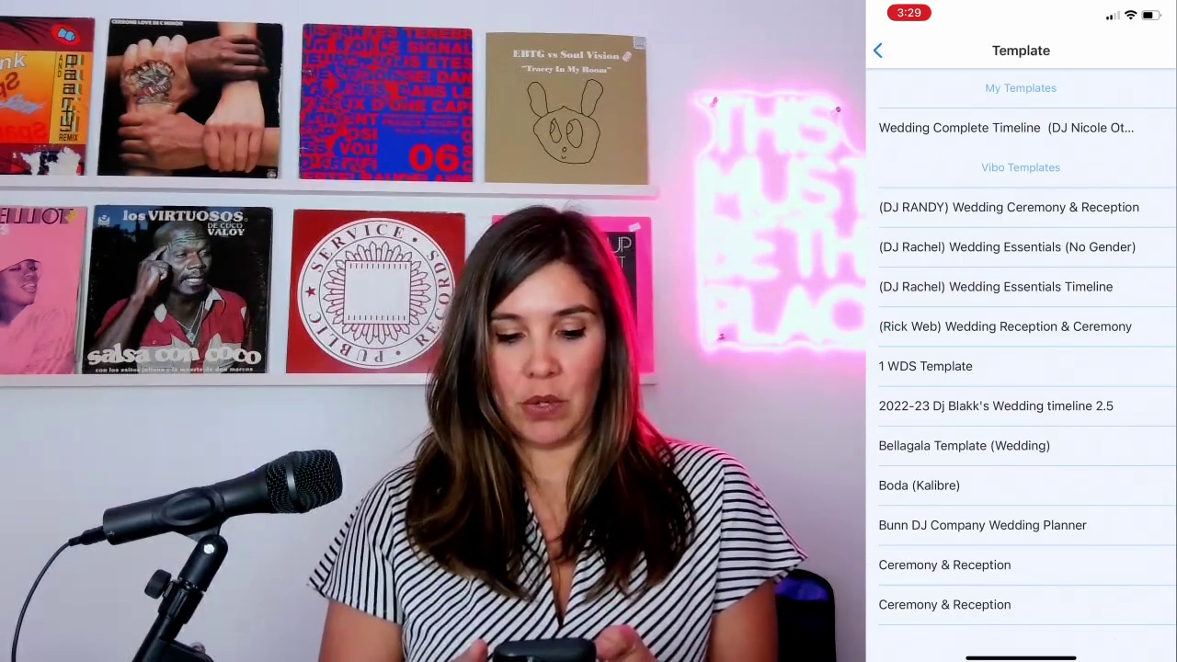
{"action": "scroll", "coordinate": [1021, 368], "scroll_direction": "down", "scroll_amount": 4}
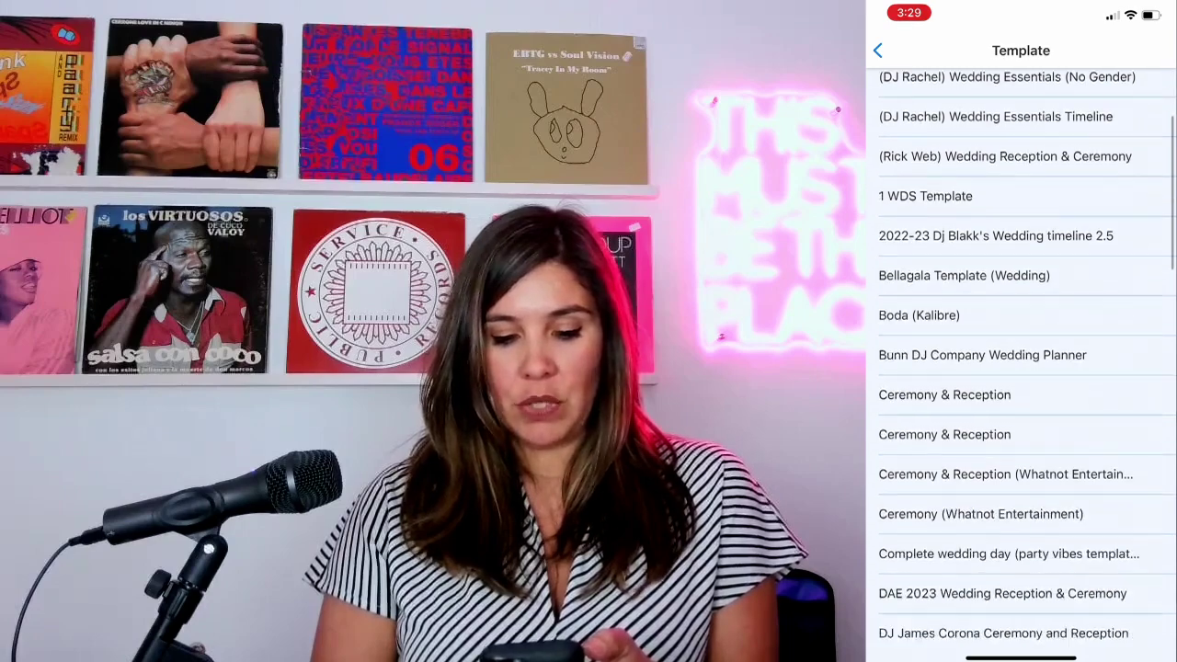
{"action": "scroll", "coordinate": [1021, 368], "scroll_direction": "down", "scroll_amount": 5}
{"action": "scroll", "coordinate": [1021, 367], "scroll_direction": "down", "scroll_amount": 5}
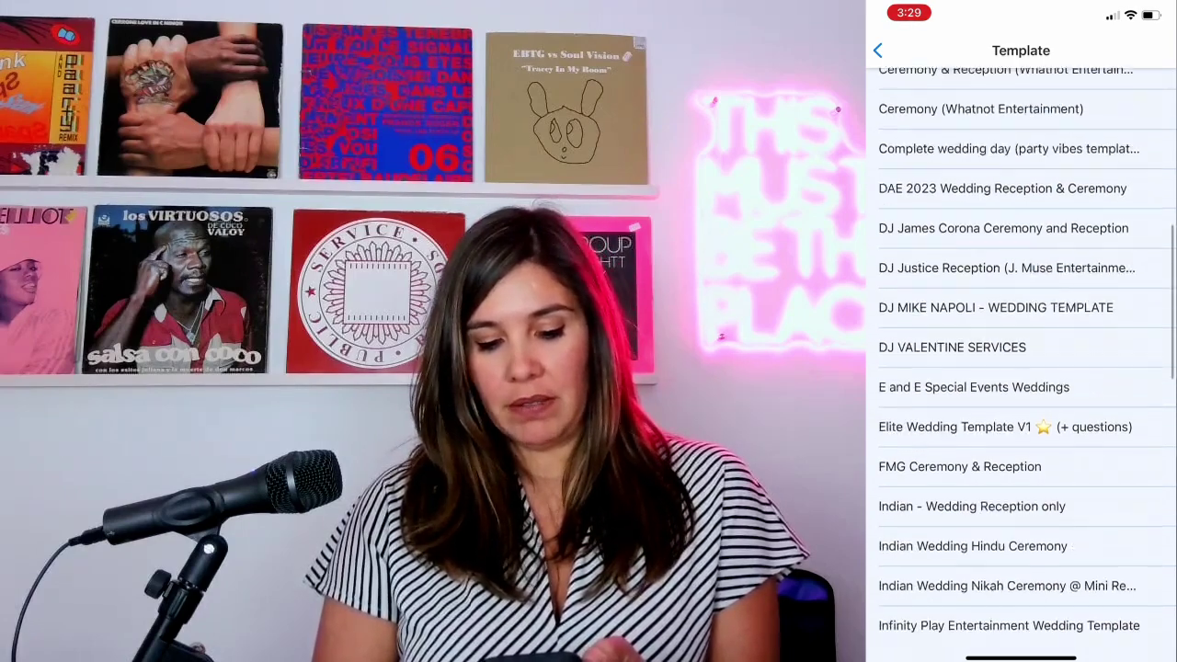
{"action": "scroll", "coordinate": [1020, 368], "scroll_direction": "up", "scroll_amount": 10}
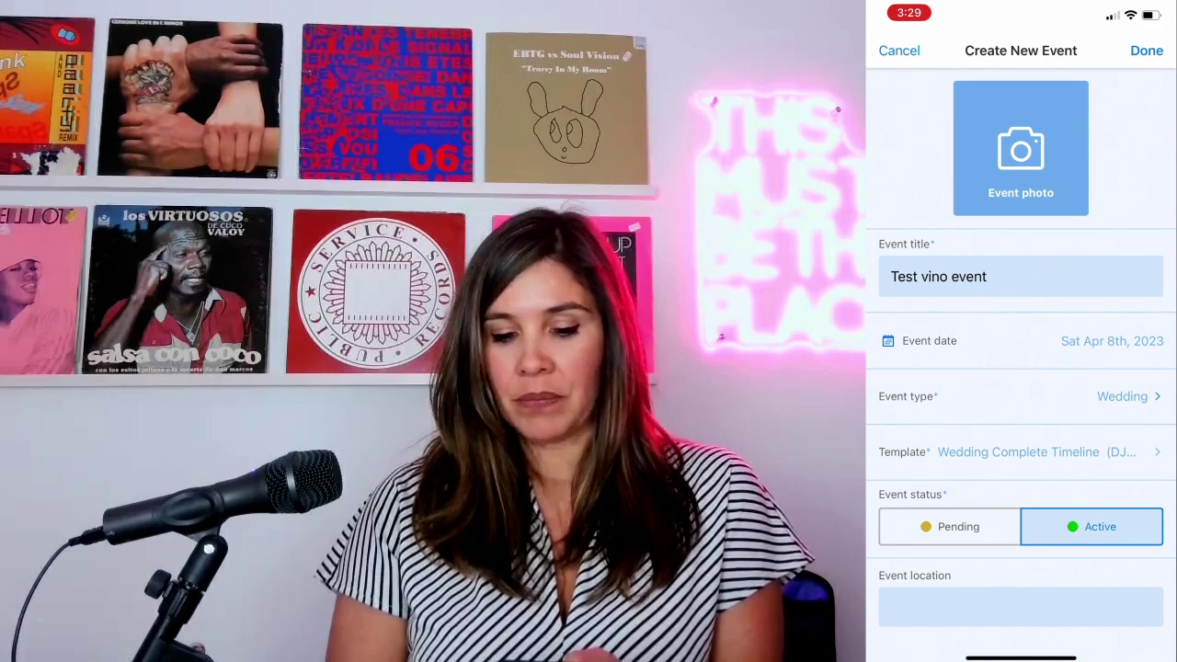
Search 'The river', pick The River Café, New York as the location, and save the event
{"action": "left_click", "coordinate": [1020, 147]}
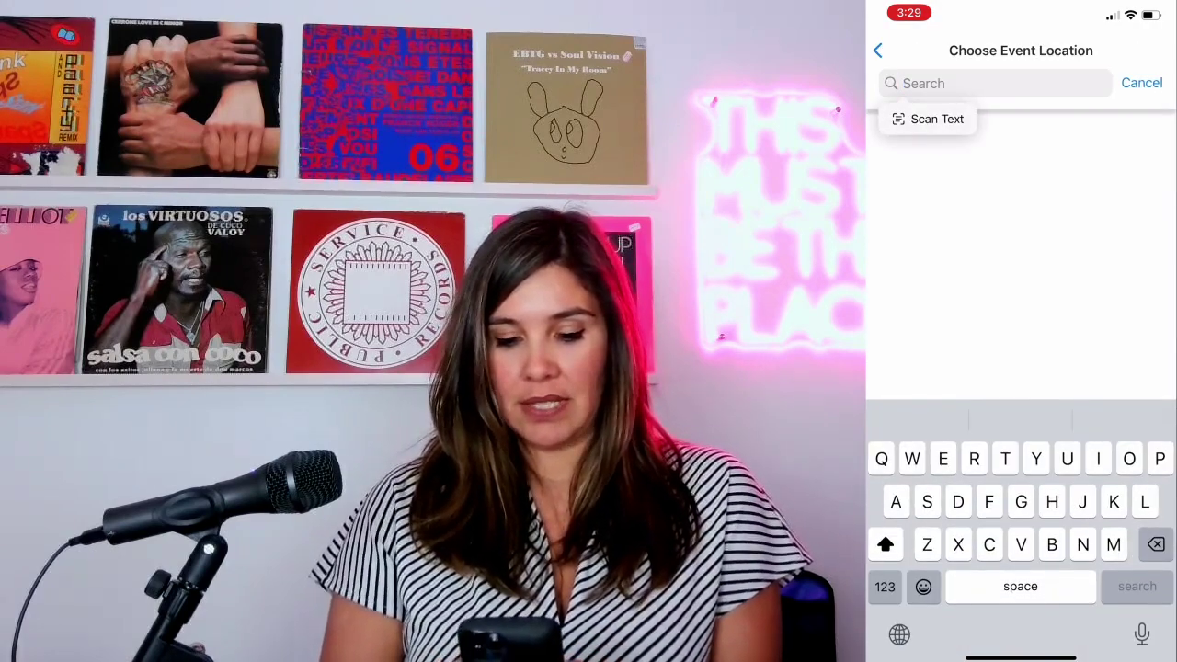
{"action": "type", "text": "The river"}
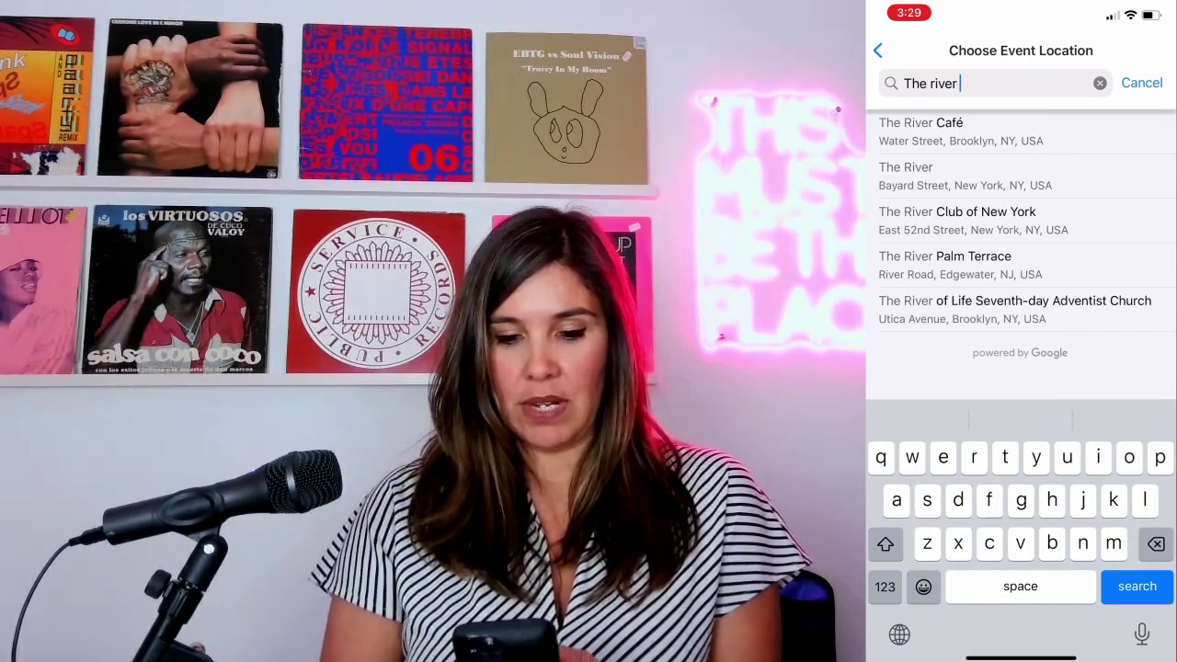
{"action": "left_click", "coordinate": [920, 131]}
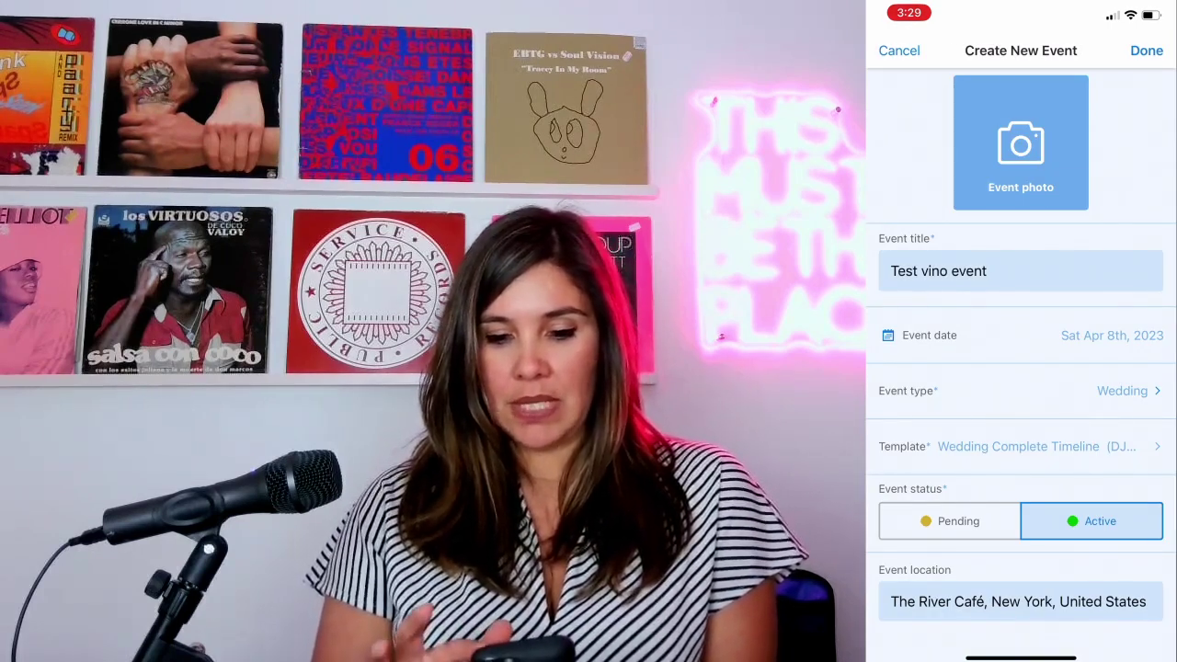
{"action": "left_click", "coordinate": [1146, 50]}
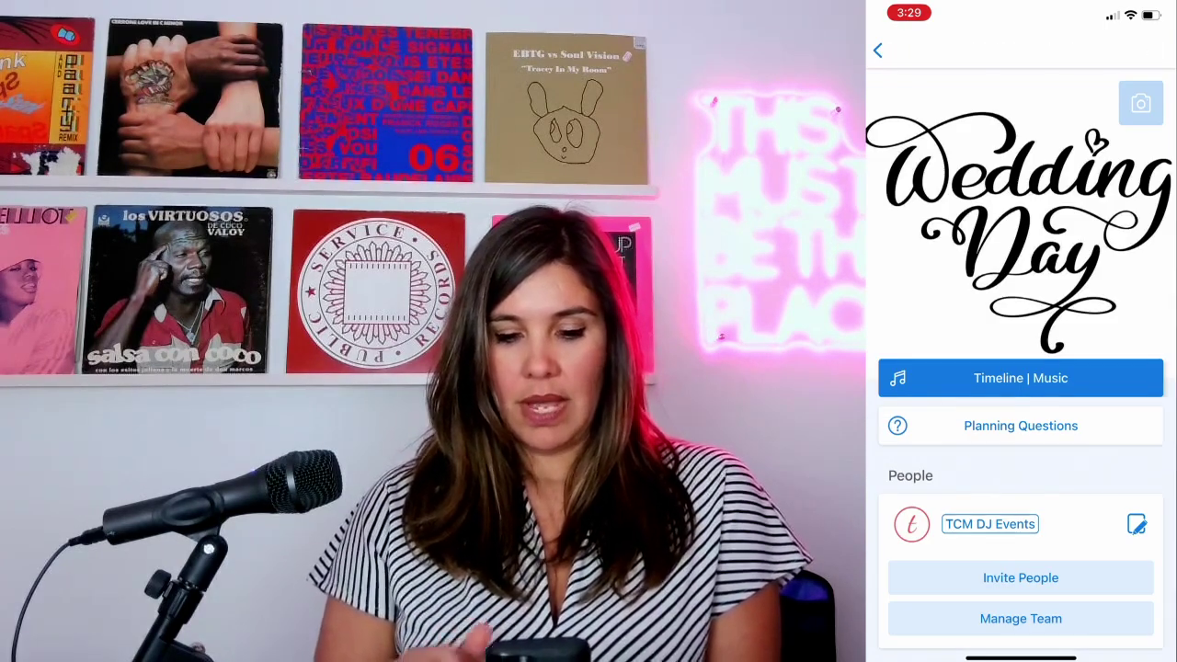
{"action": "scroll", "coordinate": [1020, 413], "scroll_direction": "down", "scroll_amount": 3}
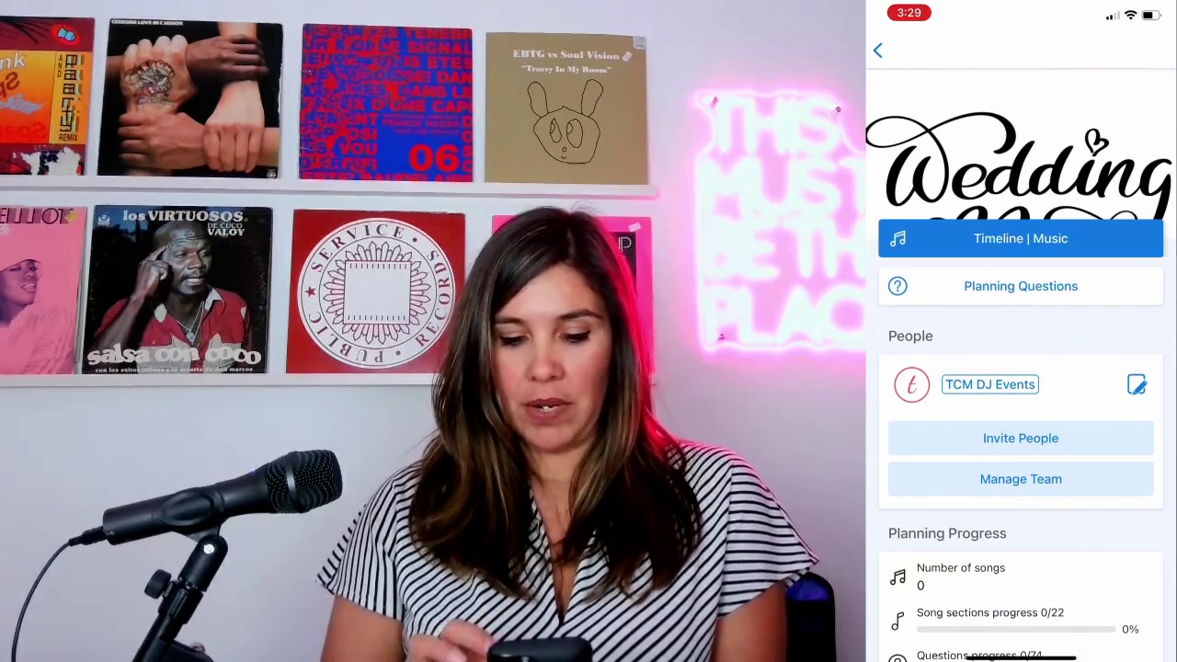
{"action": "left_click", "coordinate": [1021, 438]}
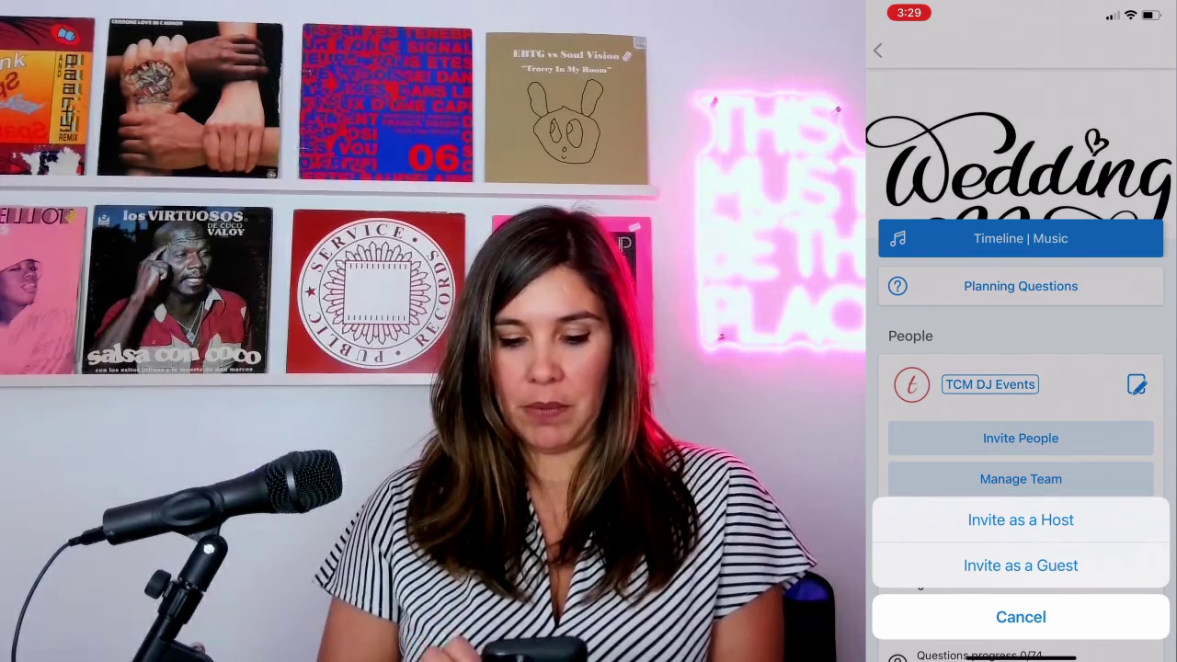
{"action": "left_click", "coordinate": [1020, 520]}
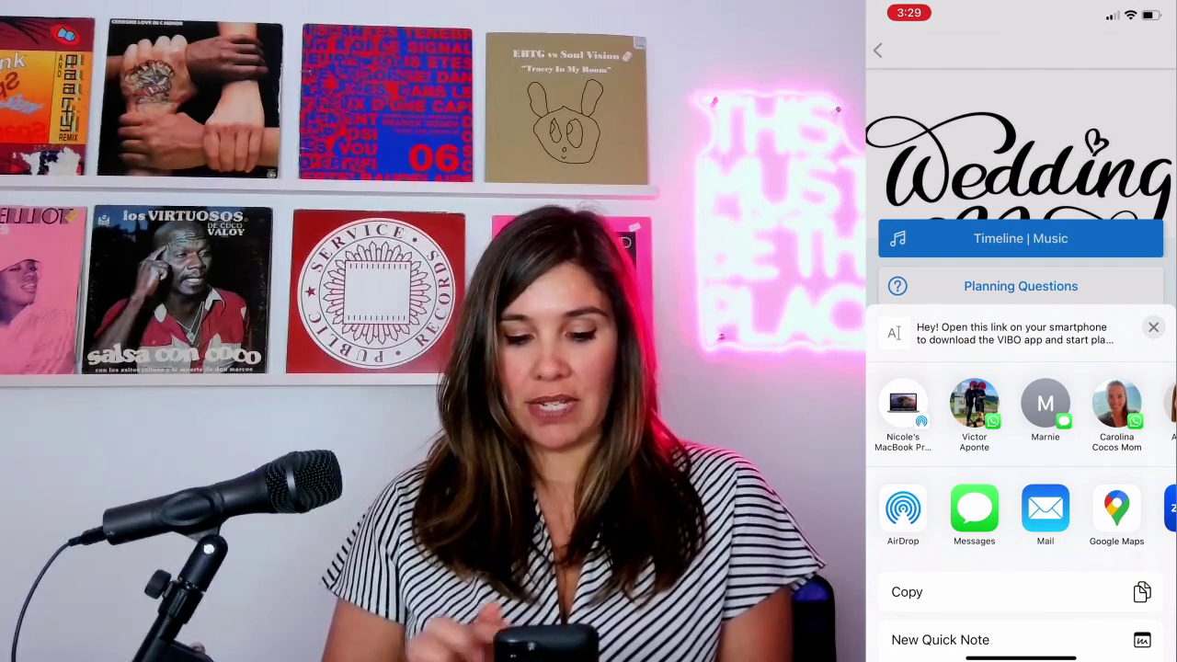
{"action": "left_click", "coordinate": [973, 508]}
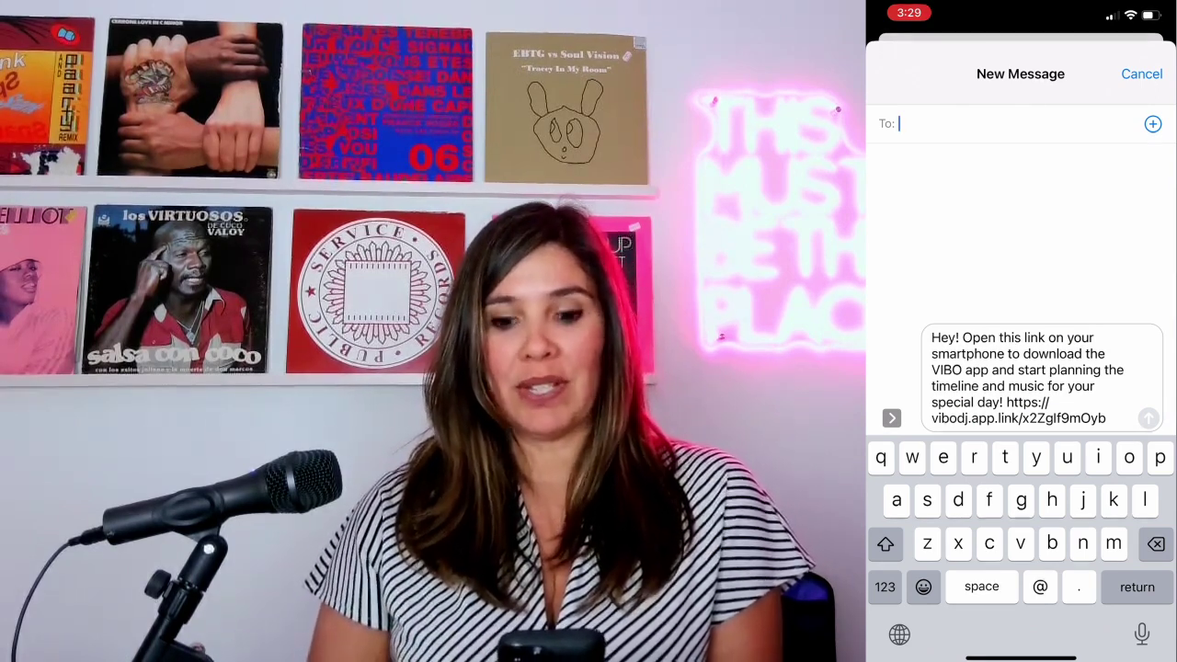
{"action": "left_click", "coordinate": [1141, 73]}
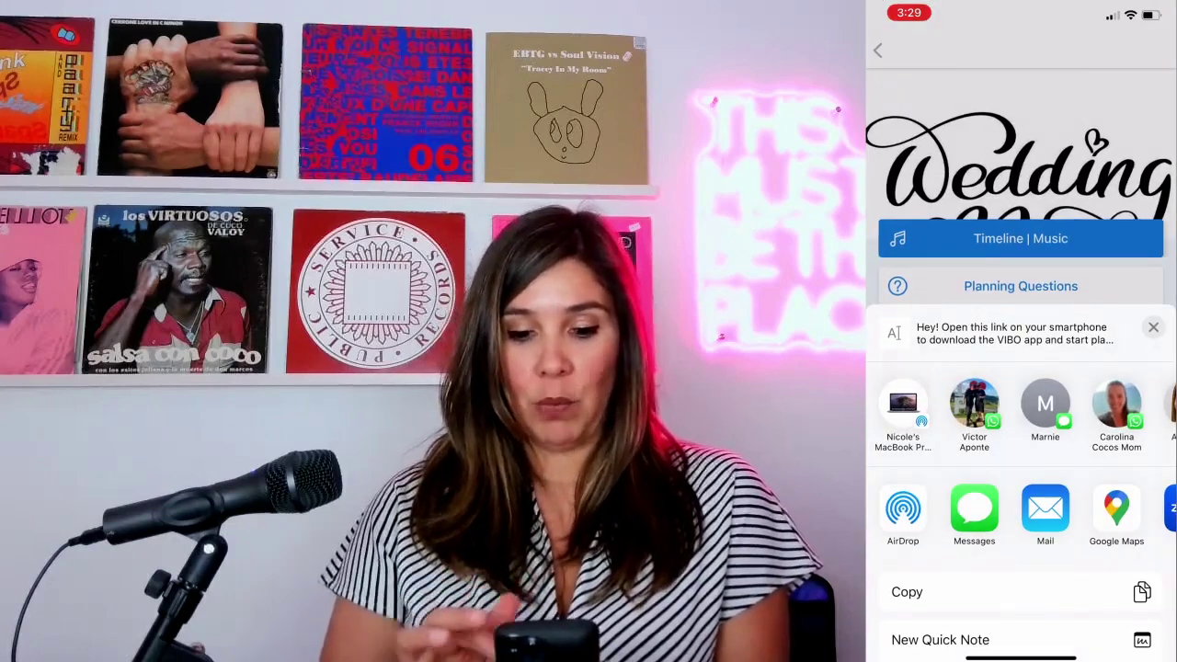
{"action": "left_click", "coordinate": [1152, 327]}
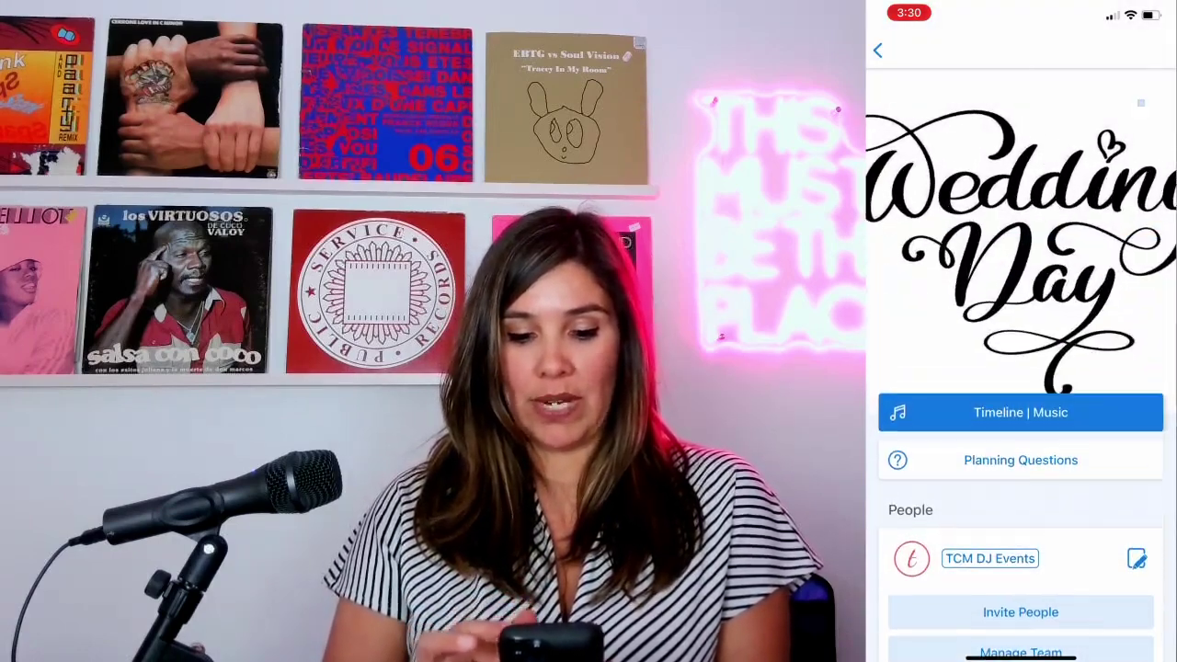
{"action": "scroll", "coordinate": [1020, 368], "scroll_direction": "down", "scroll_amount": 4}
{"action": "scroll", "coordinate": [1021, 368], "scroll_direction": "down", "scroll_amount": 3}
{"action": "scroll", "coordinate": [1020, 368], "scroll_direction": "up", "scroll_amount": 10}
{"action": "scroll", "coordinate": [1020, 368], "scroll_direction": "down", "scroll_amount": 15}
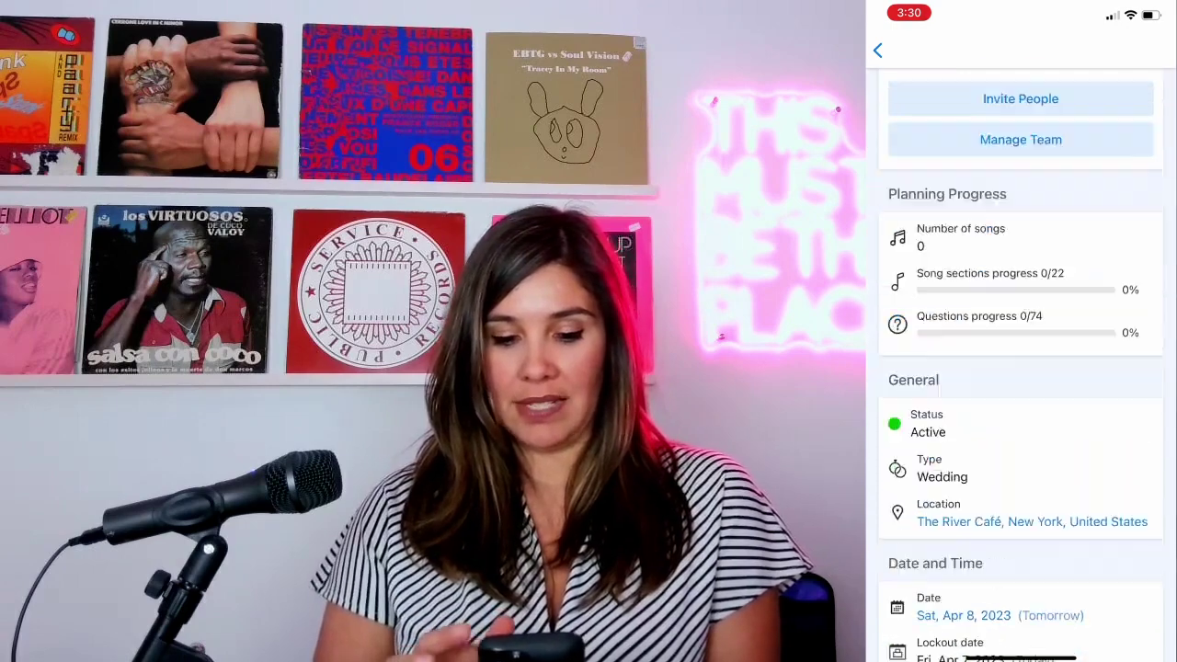
{"action": "scroll", "coordinate": [1021, 367], "scroll_direction": "up", "scroll_amount": 10}
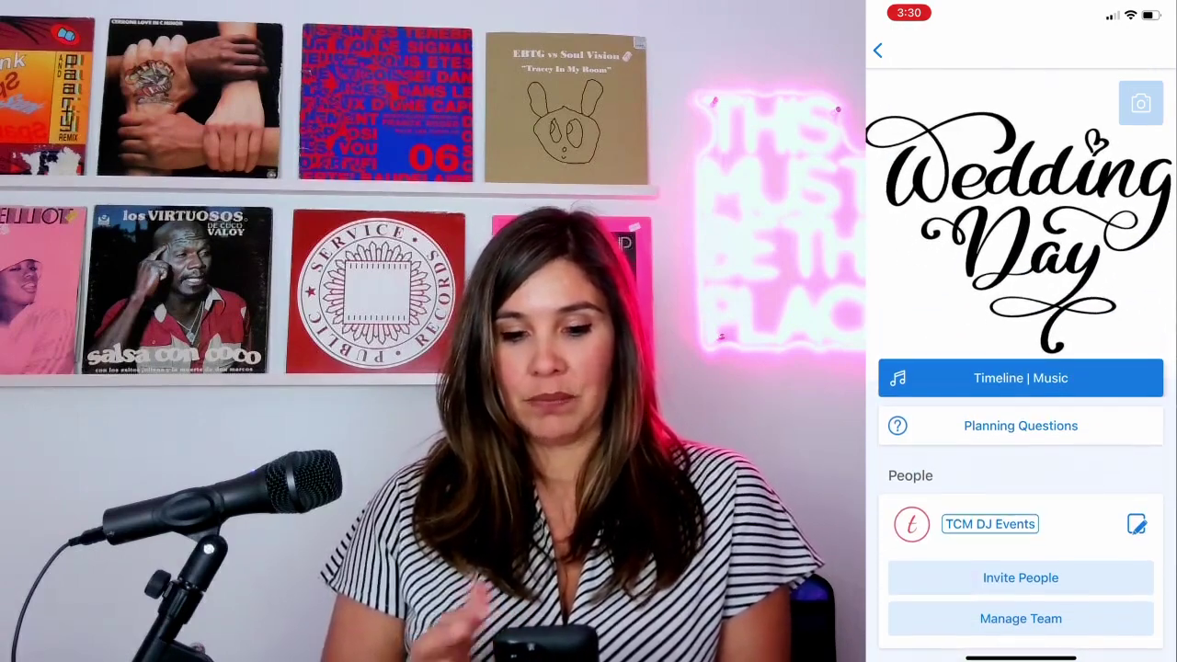